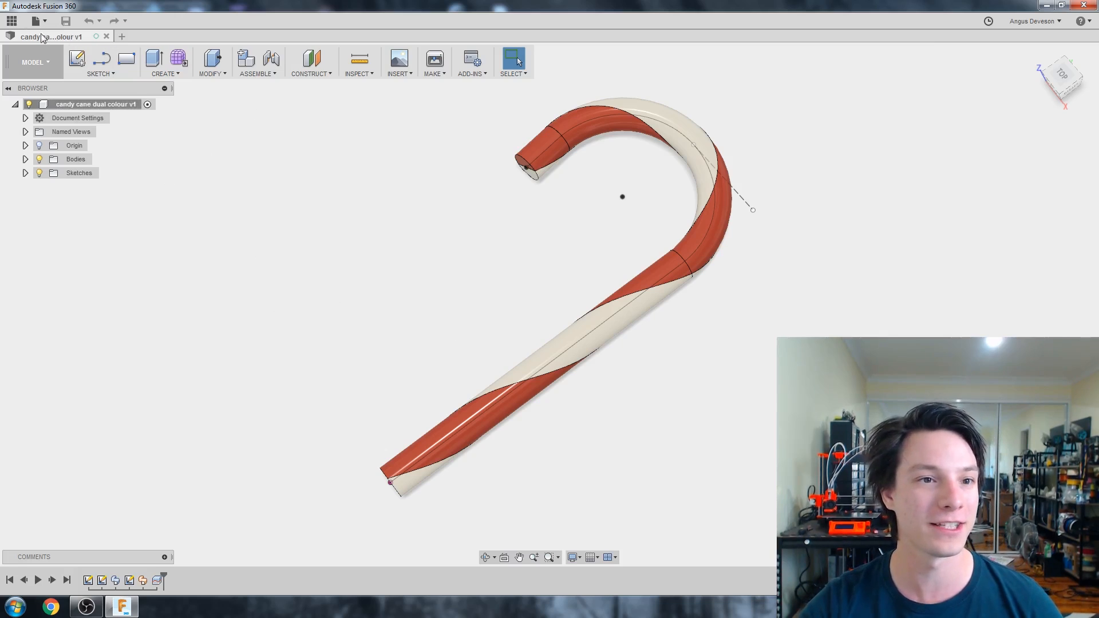
Create a new design and add an empty component named candycane to it
left_click(38, 21)
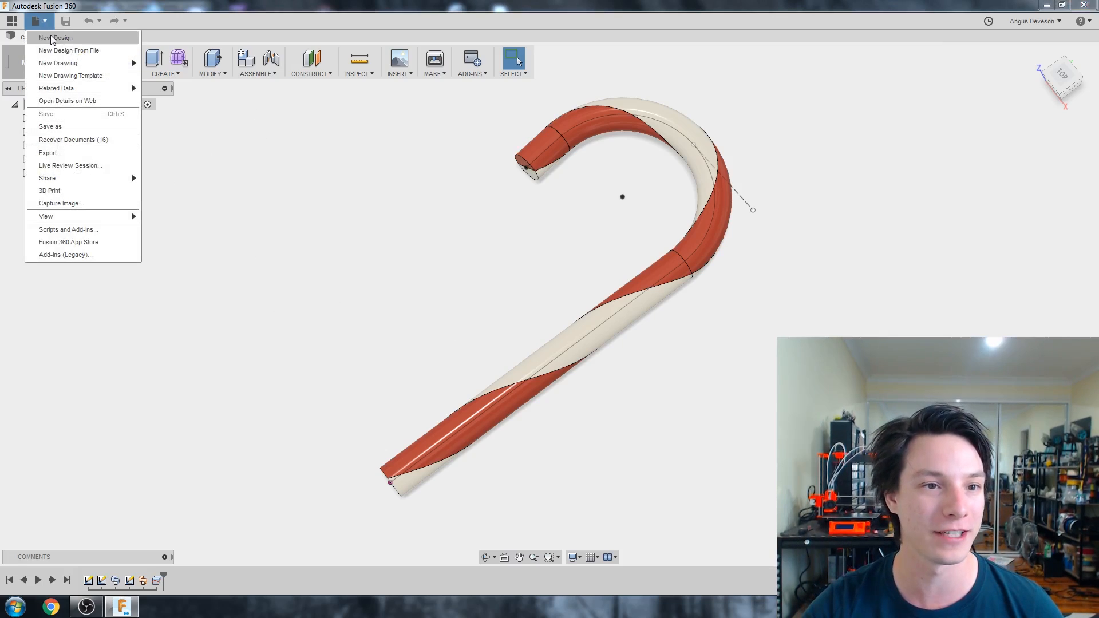
left_click(50, 38)
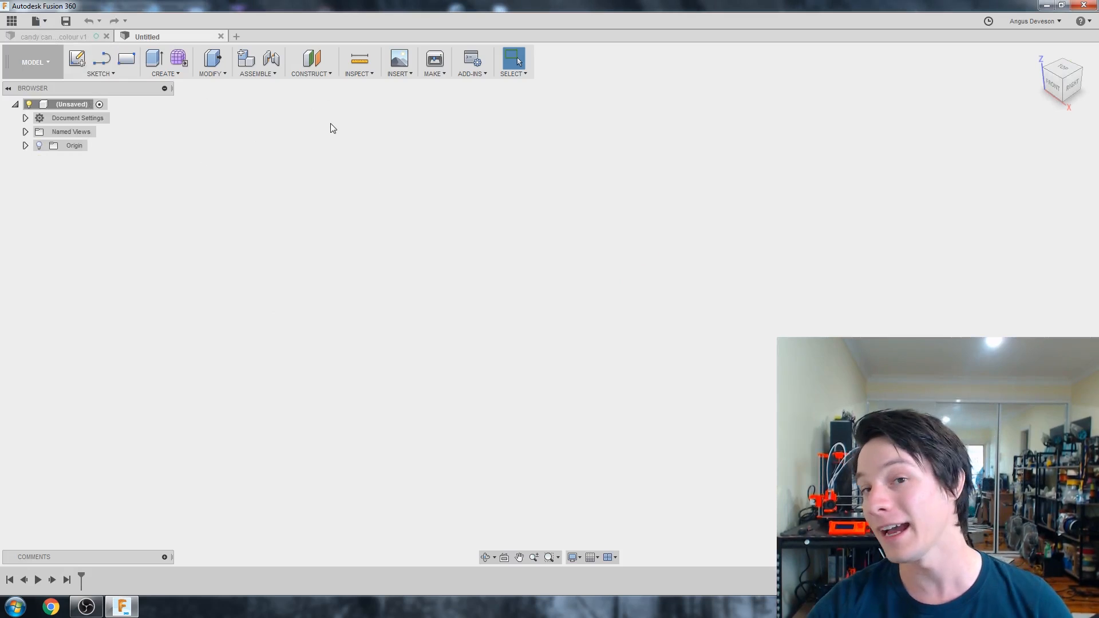
left_click(400, 75)
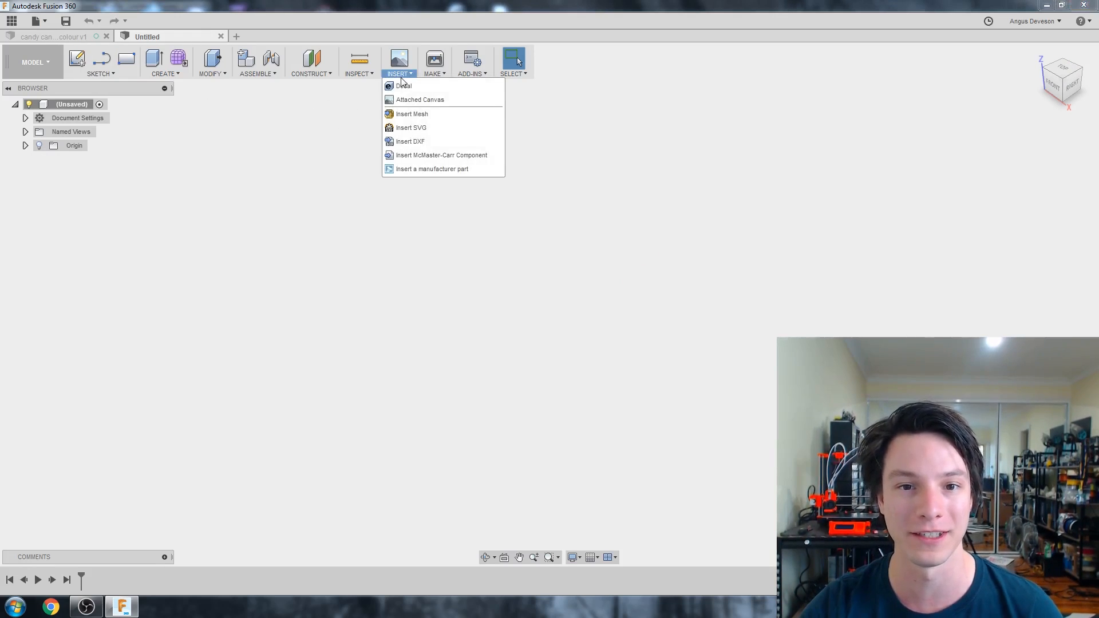
mouse_move(434, 75)
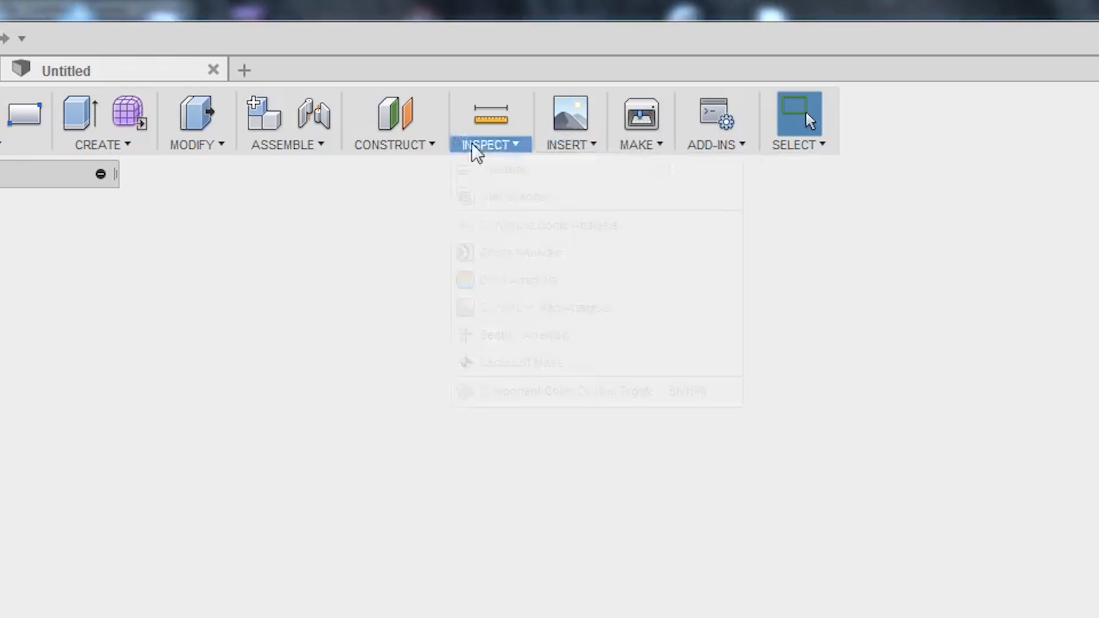
mouse_move(272, 70)
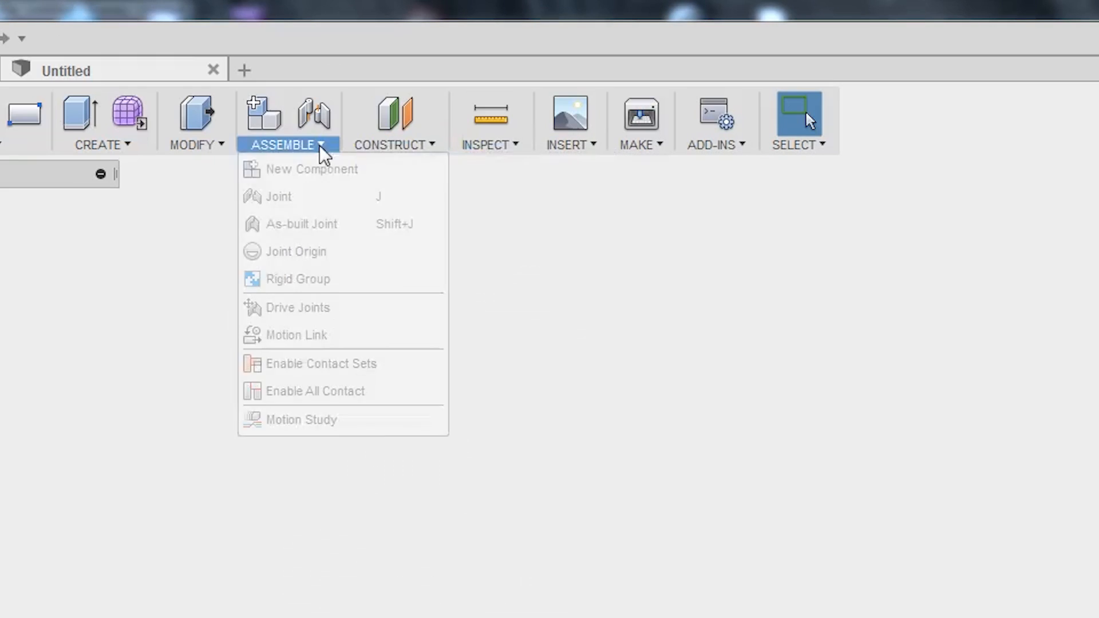
left_click(312, 170)
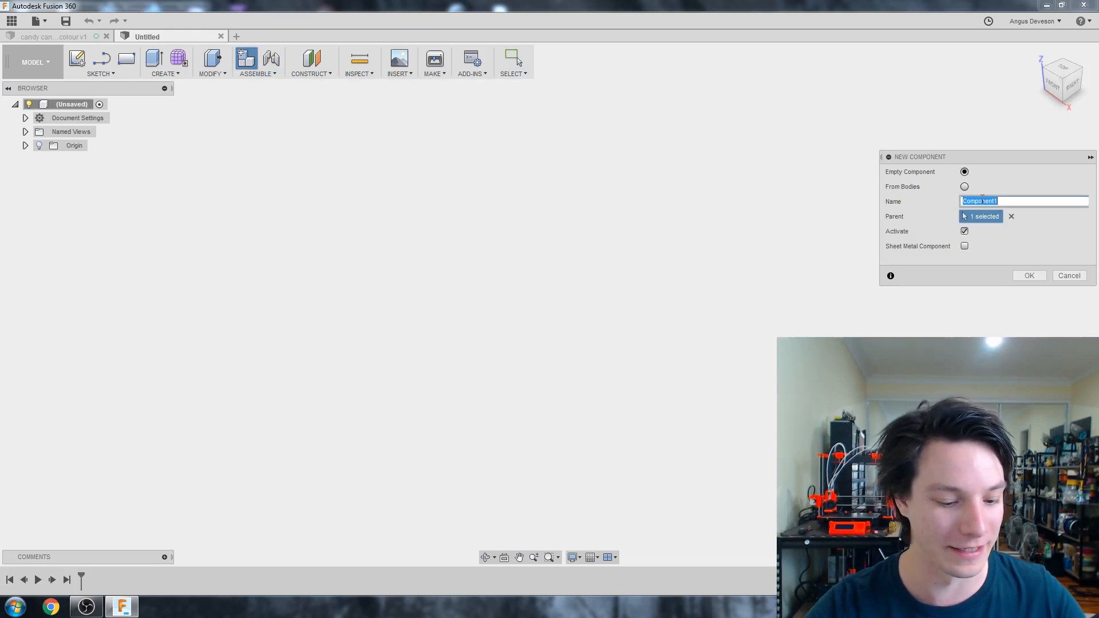
type("ca")
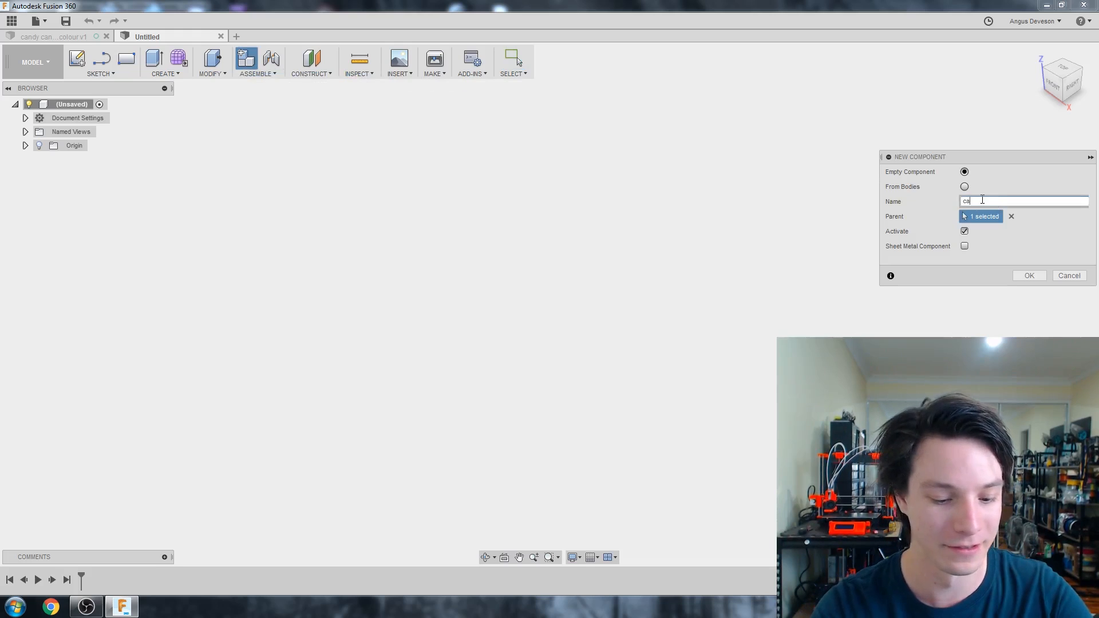
type("ndycane")
key("Return")
Start a sketch on the horizontal plane and draw a vertical line about 85 mm long up from the origin
left_click(81, 54)
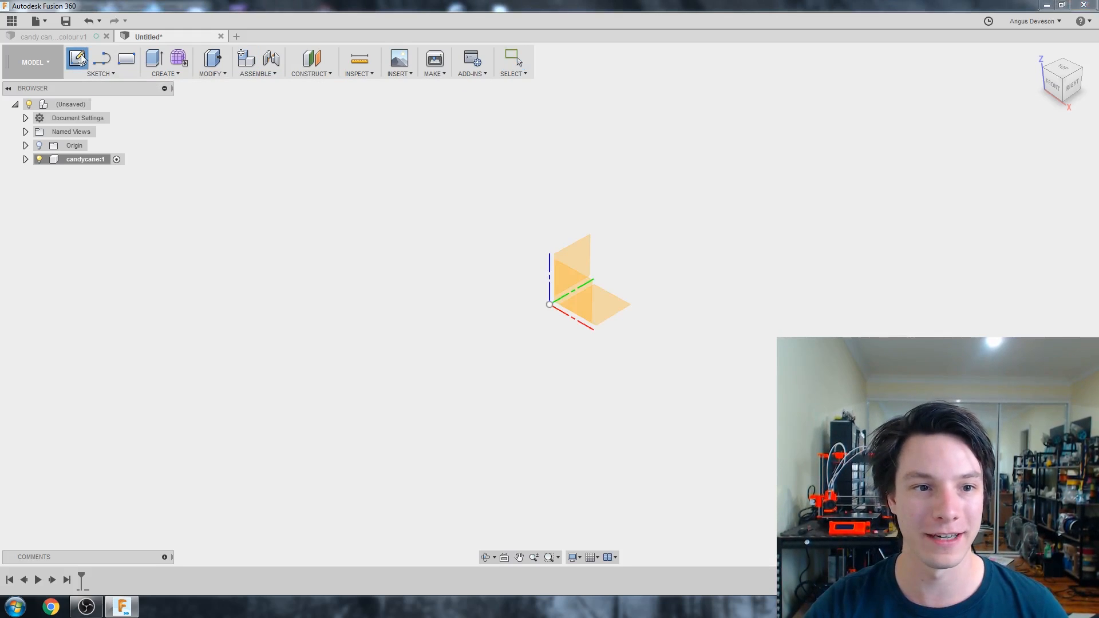
left_click(609, 297)
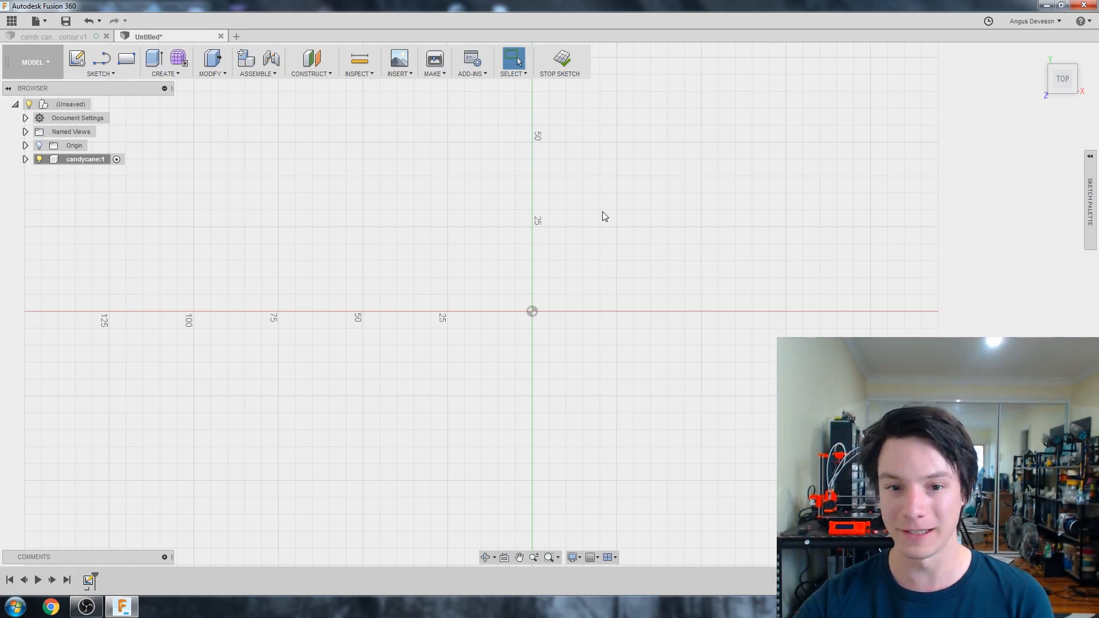
middle_click_drag(372, 251, 228, 359)
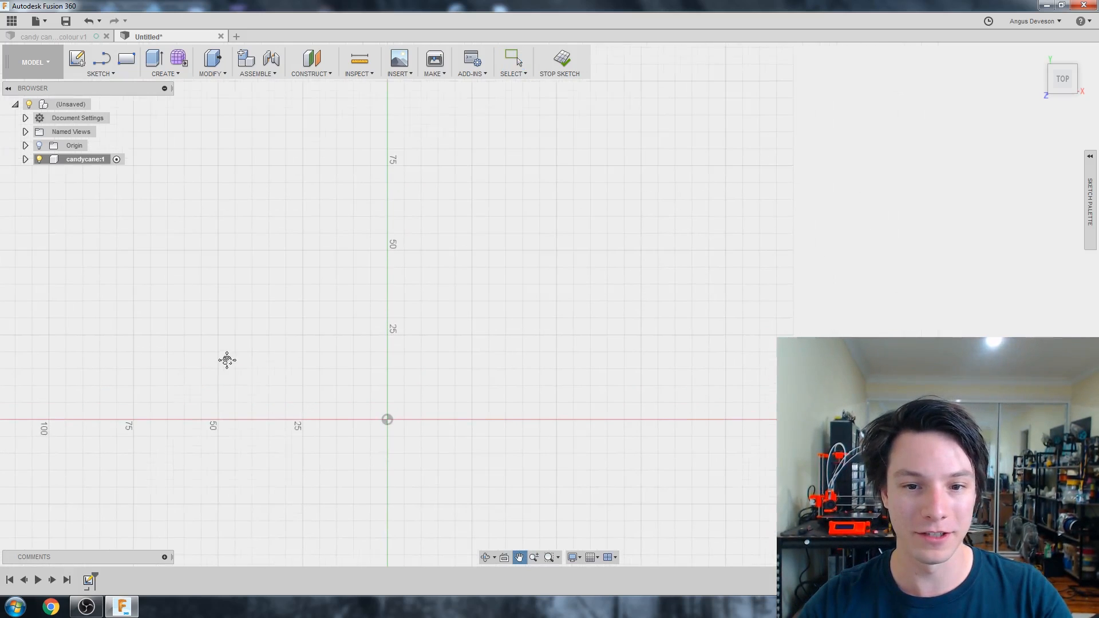
key("l")
left_click(386, 419)
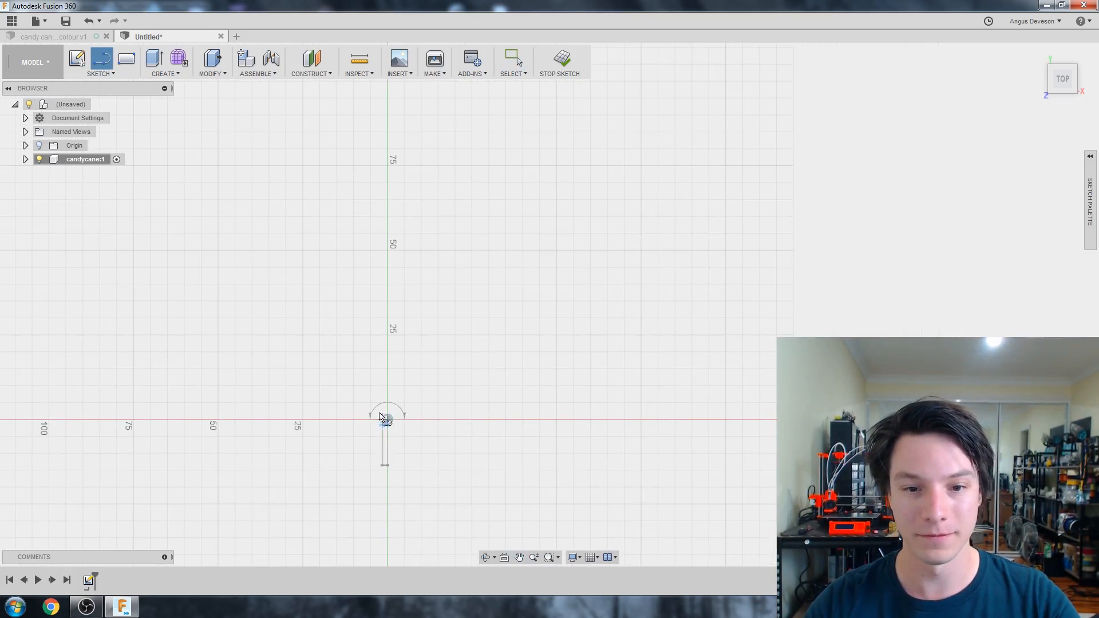
left_click(387, 132)
middle_click_drag(282, 152, 297, 209)
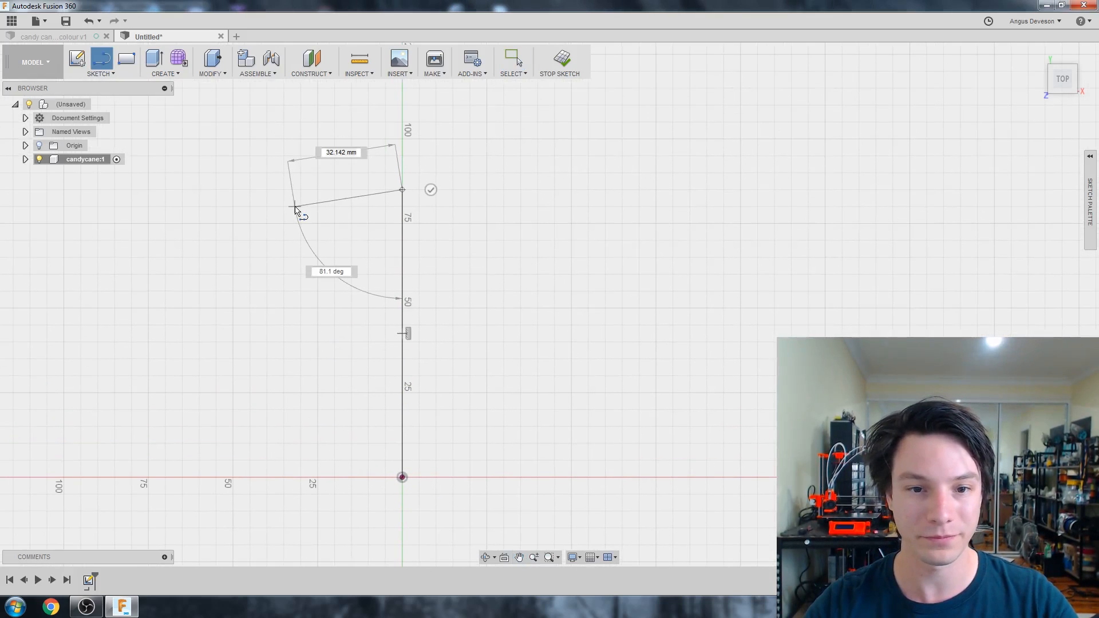
key("Escape")
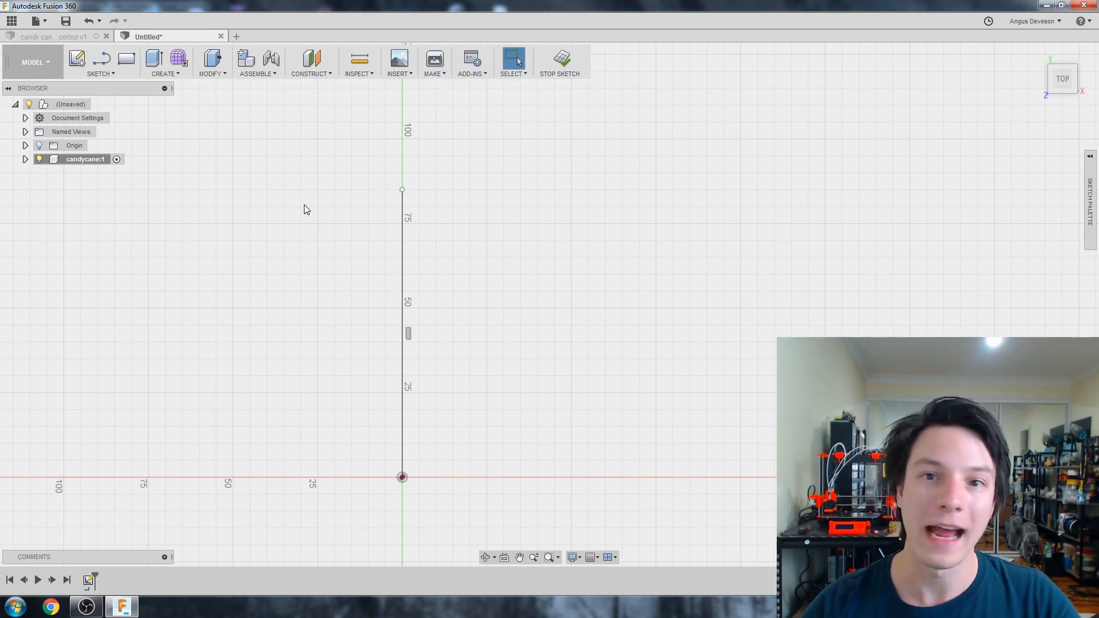
Draw a tangent arc of about 20 mm radius from the vertical line's upper end, curving over to the left as the cane's hook
left_click(101, 73)
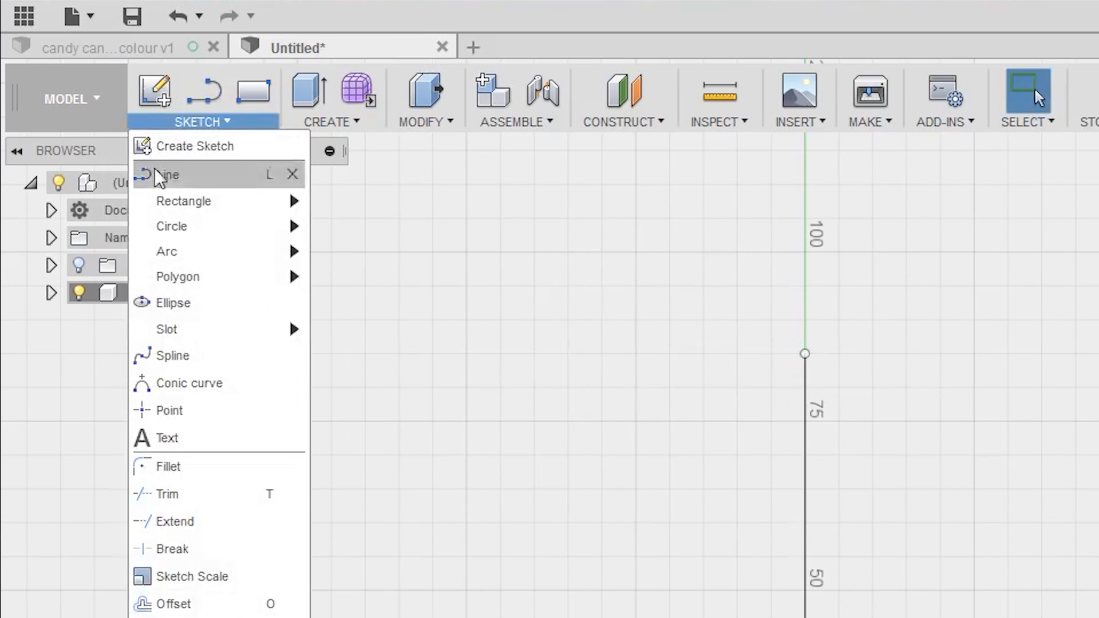
mouse_move(167, 255)
left_click(357, 316)
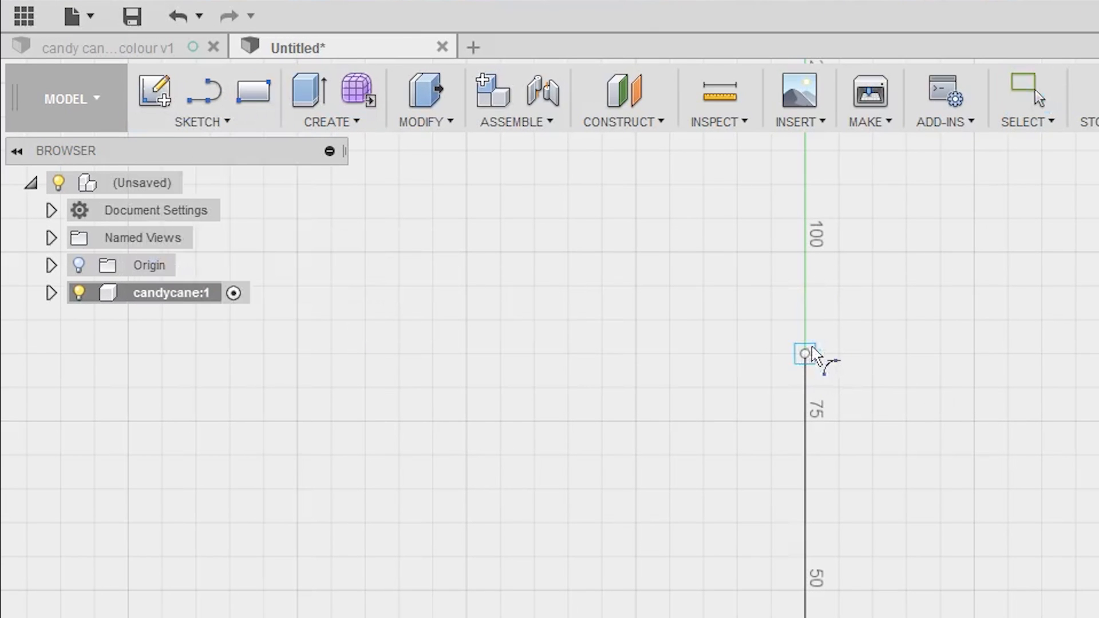
left_click(805, 353)
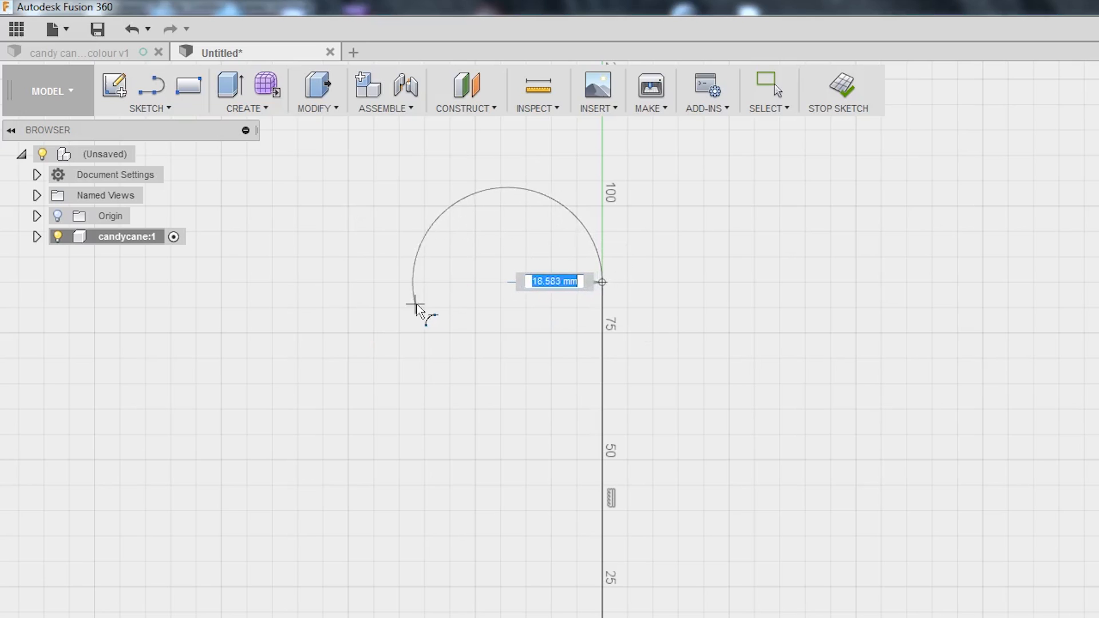
left_click(396, 292)
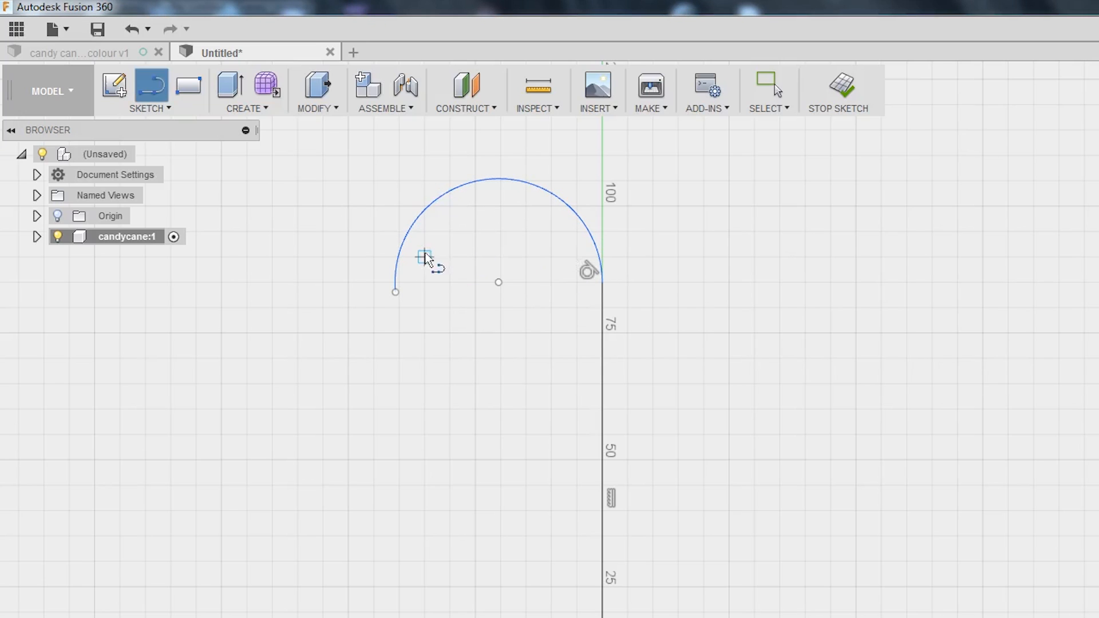
Draw a short line about 10 mm long downward from the arc's free end, tangent to the arc
left_click(395, 293)
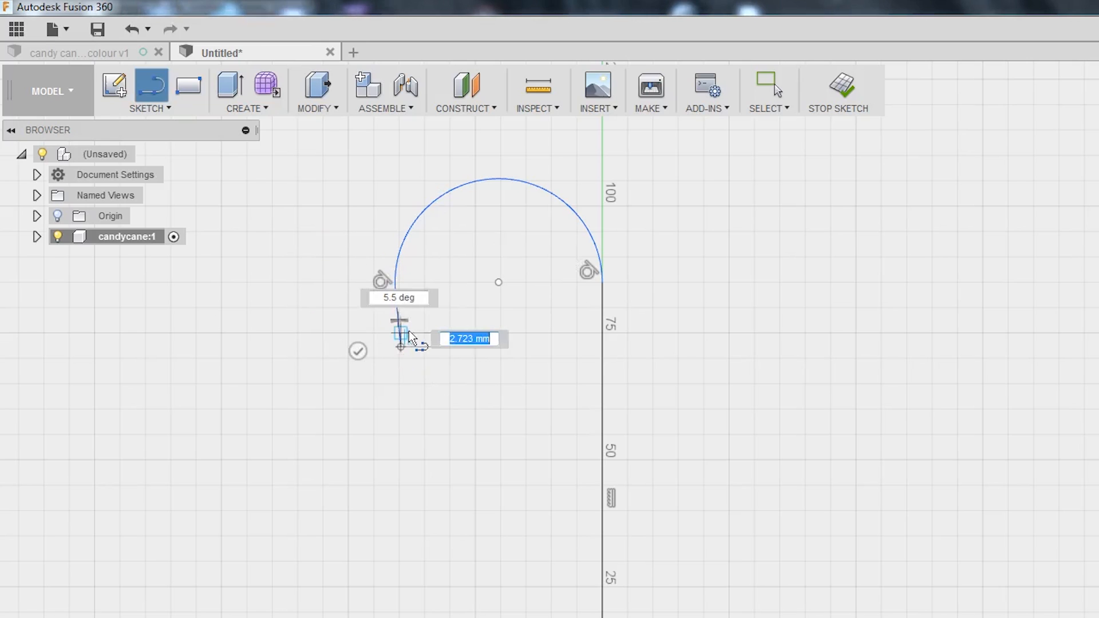
left_click(401, 345)
key("Escape")
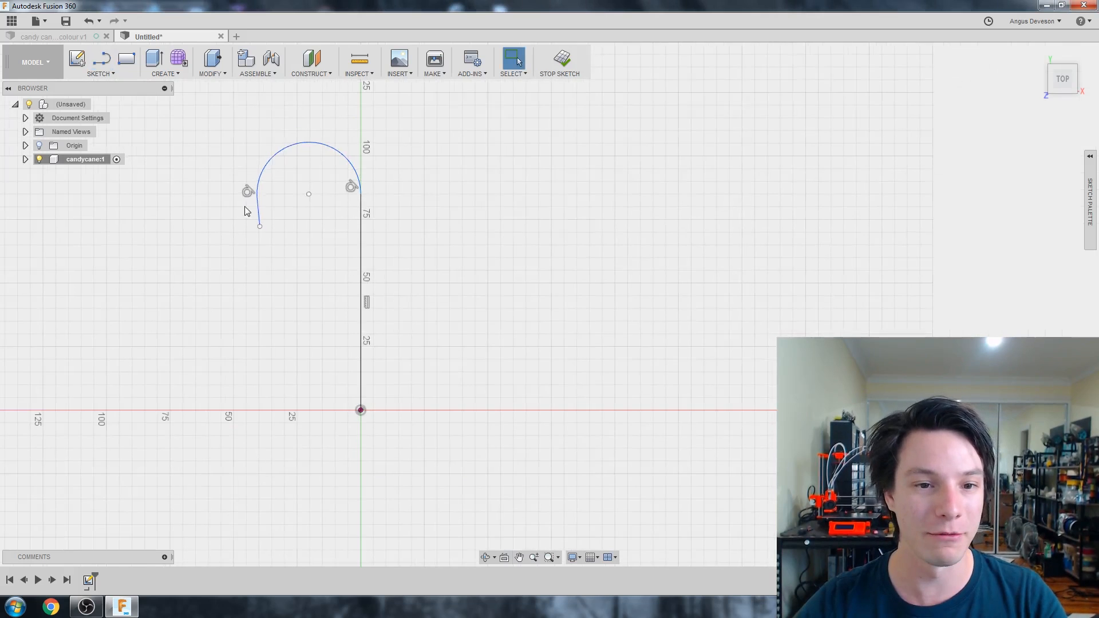
Examine the tangent constraints where the hook arc meets the straight lines at both ends
scroll(246, 211, "up", 5)
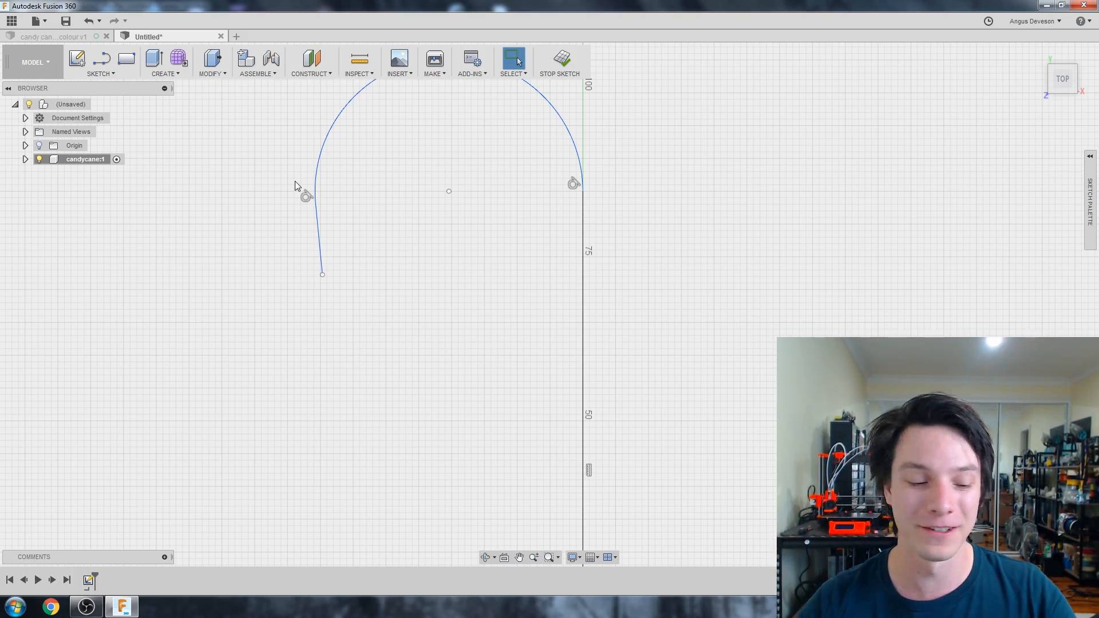
scroll(287, 181, "down", 1)
middle_click_drag(289, 182, 276, 215)
scroll(277, 212, "up", 1)
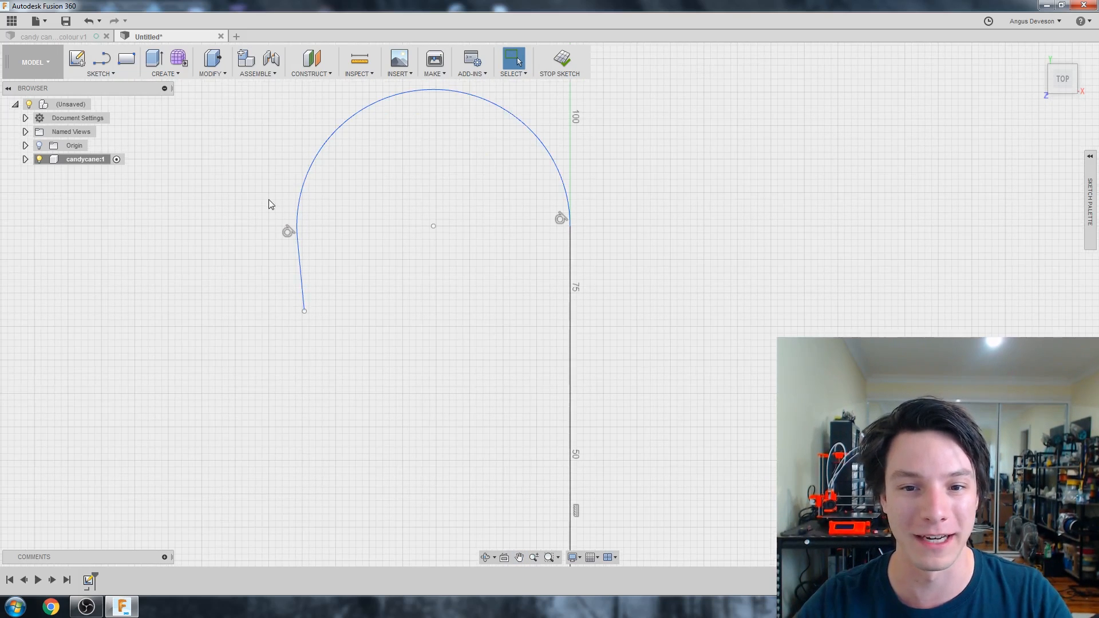
left_click(569, 201)
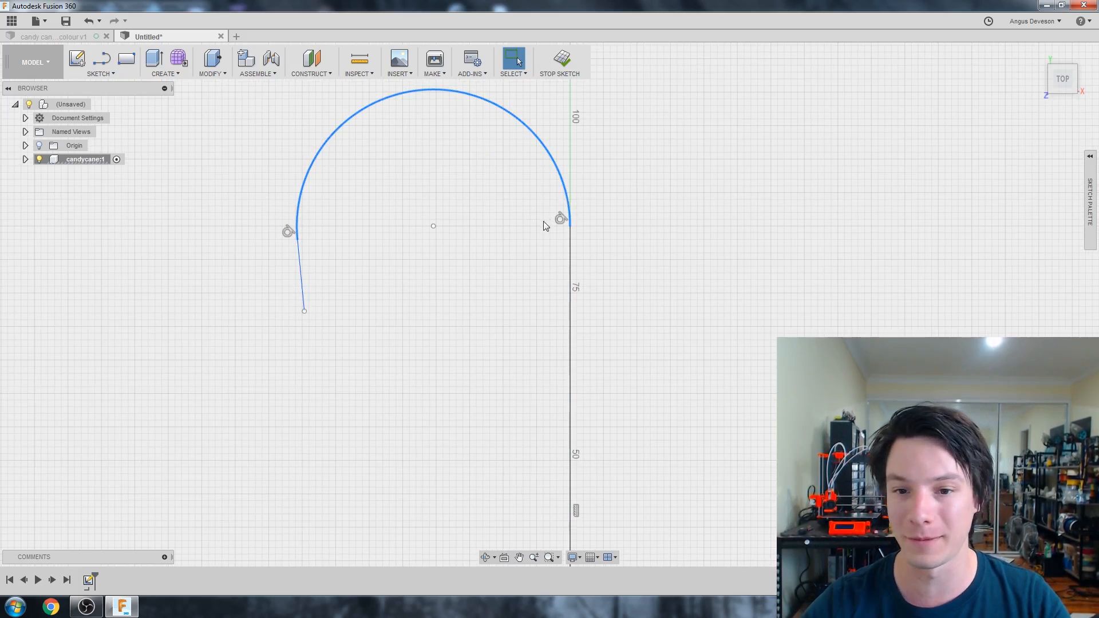
left_click(298, 262)
scroll(306, 271, "down", 3)
mouse_move(254, 264)
middle_mouse_down()
mouse_move(255, 223)
mouse_move(276, 227)
middle_mouse_up()
left_click(257, 249)
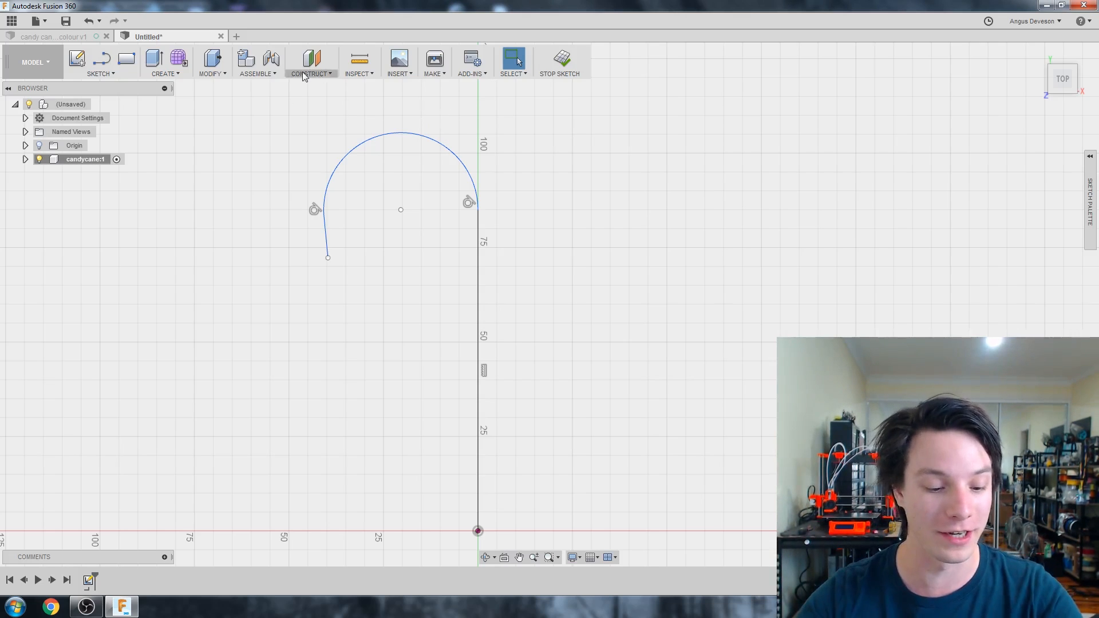
Draw a horizontal line about 42 mm long above the hook arc and convert it to a construction line
key("l")
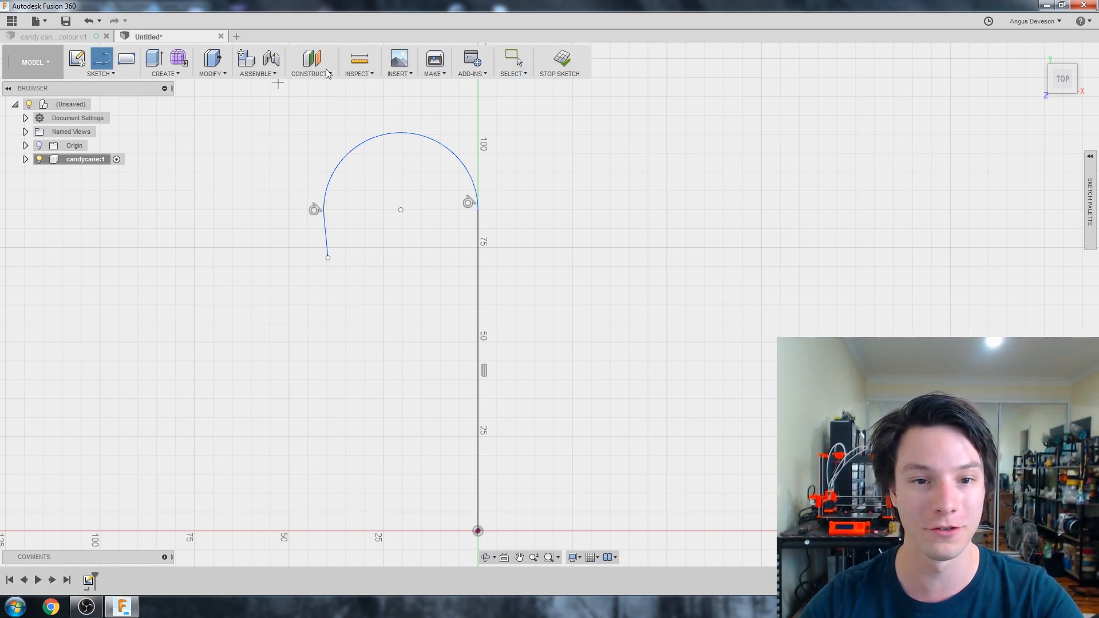
left_click(338, 100)
left_click(497, 99)
key("Escape")
middle_click_drag(411, 99, 386, 149)
left_click(386, 148)
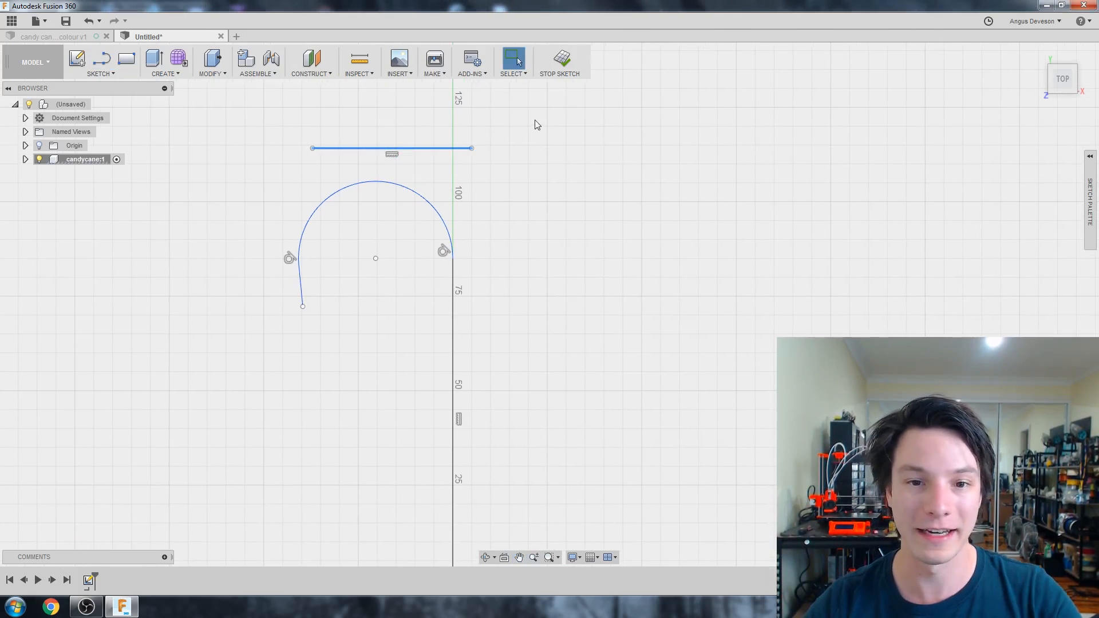
key("x")
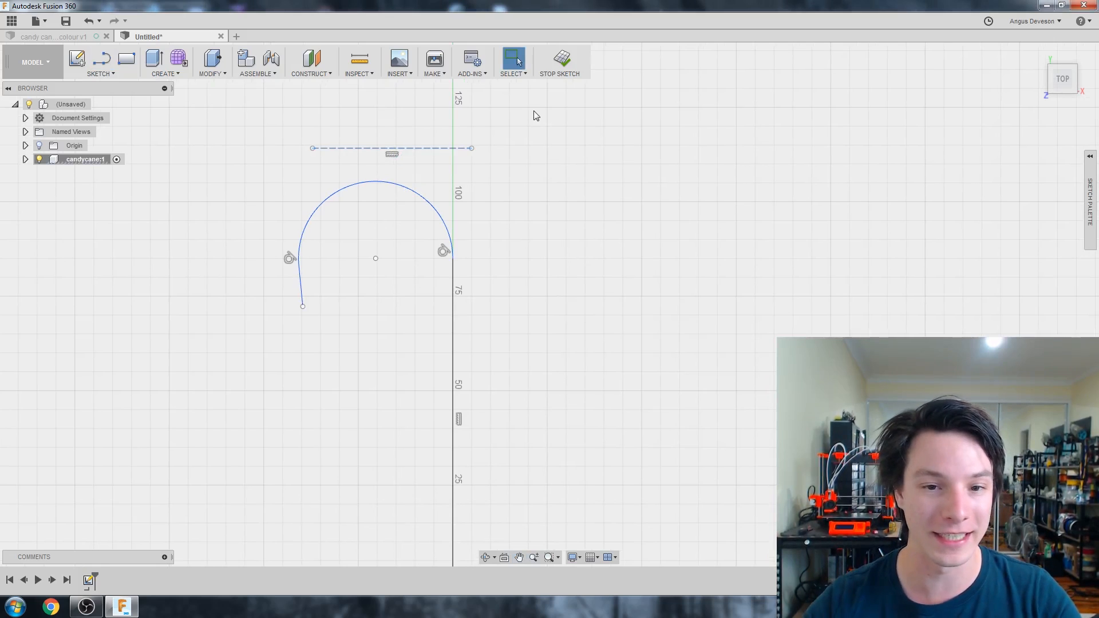
Apply a tangent constraint between the horizontal construction line and the hook arc
scroll(372, 134, "down", 2)
scroll(360, 136, "up", 4)
scroll(360, 141, "up", 3)
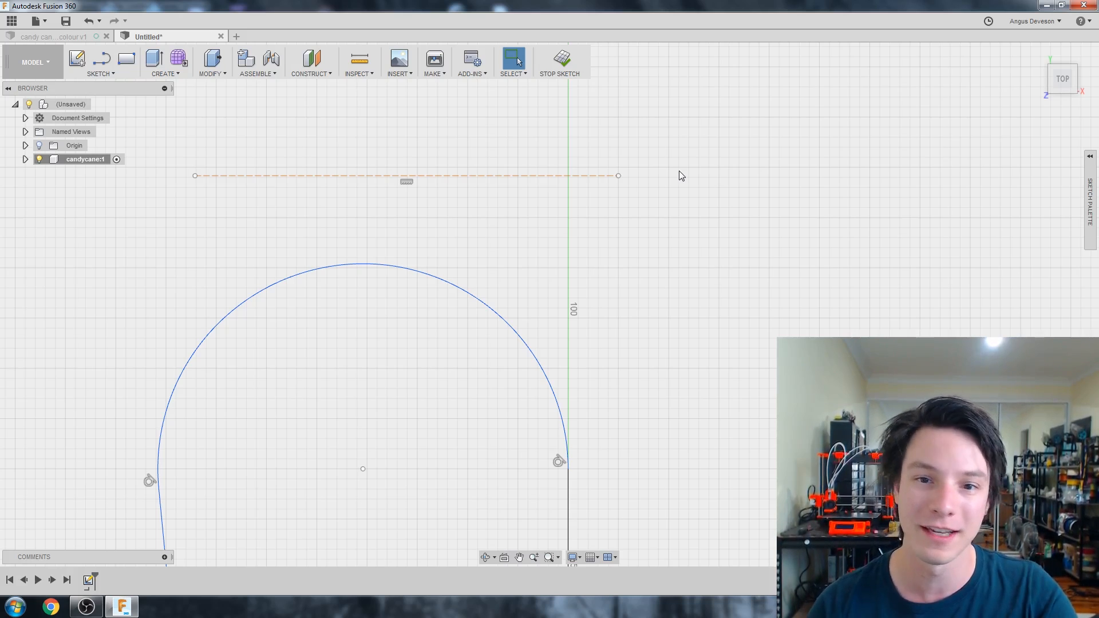
scroll(572, 155, "down", 1)
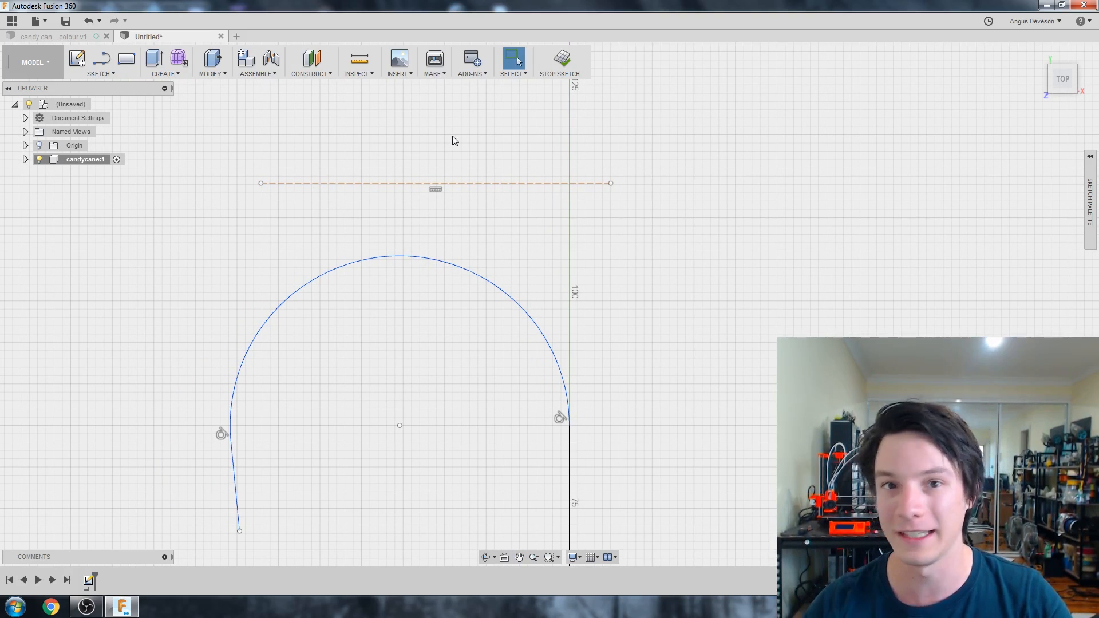
scroll(418, 171, "down", 3)
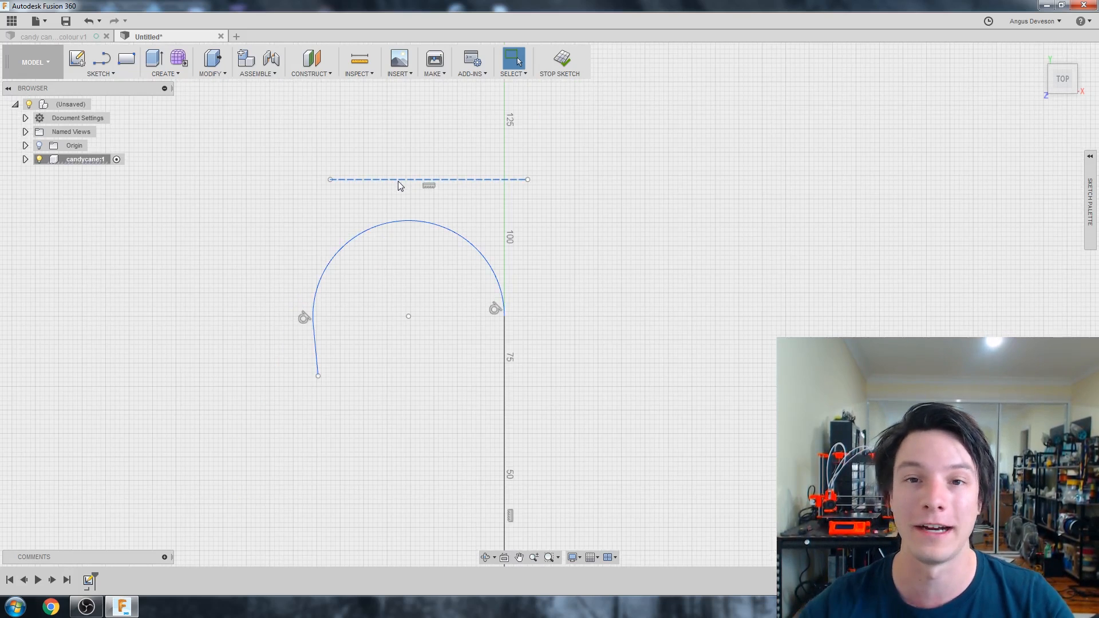
scroll(397, 181, "up", 2)
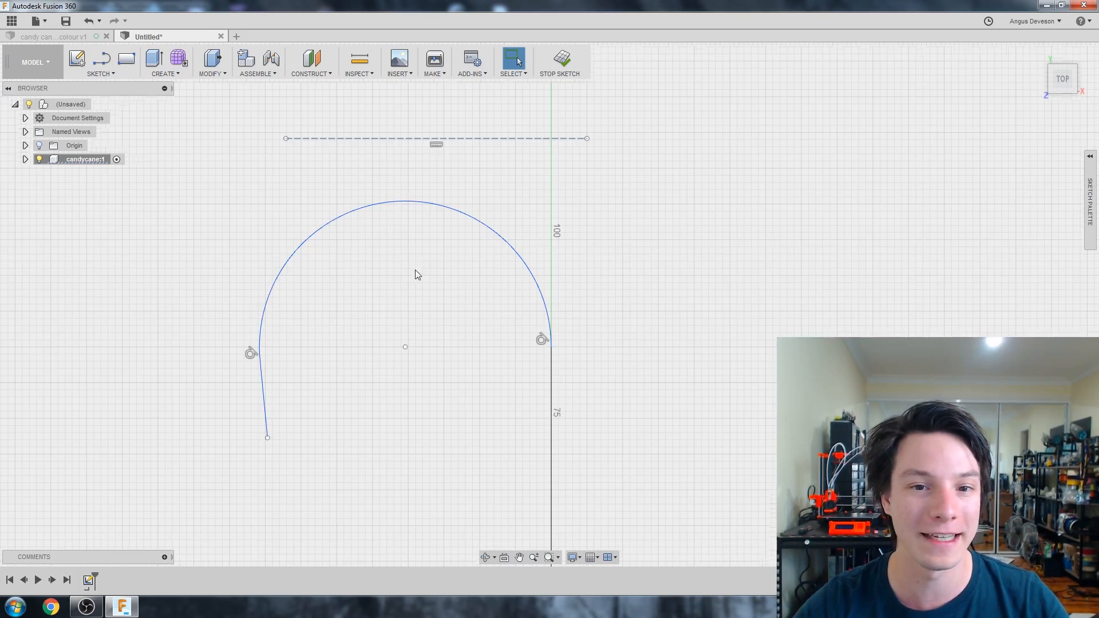
left_click(418, 200)
right_click(418, 201)
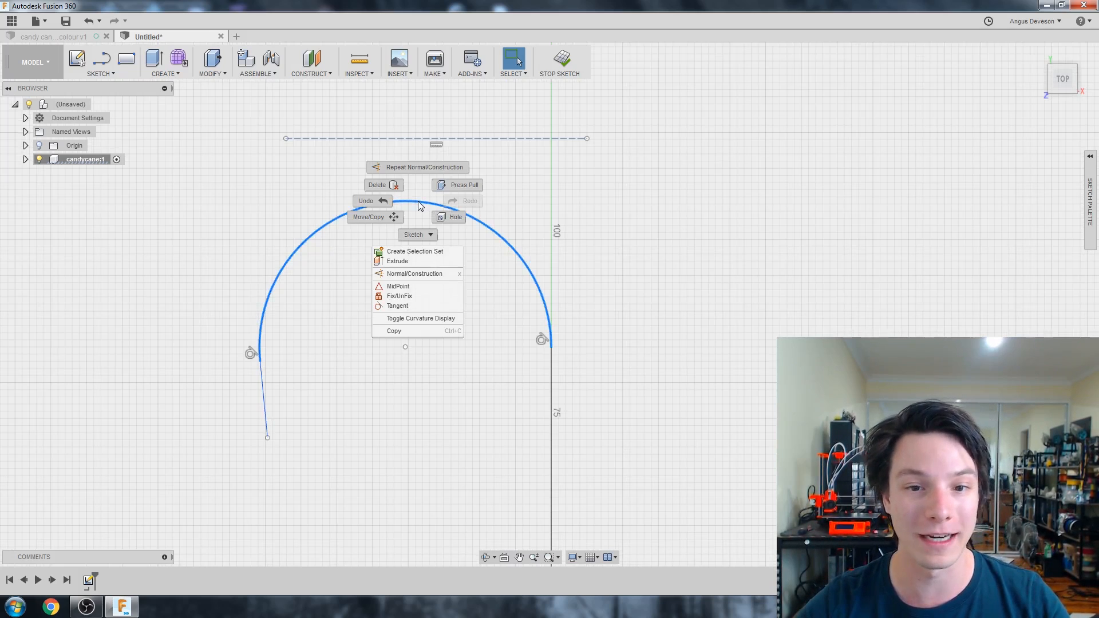
left_click(409, 309)
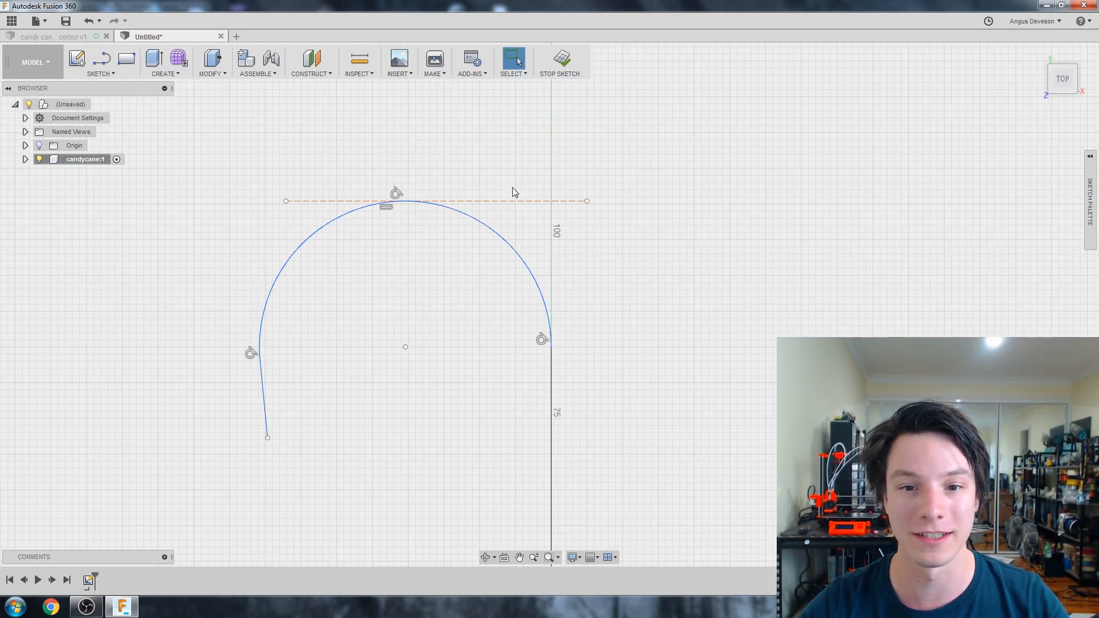
Dimension the height from the origin to the horizontal construction line above the hook as 140 mm
scroll(549, 174, "down", 1)
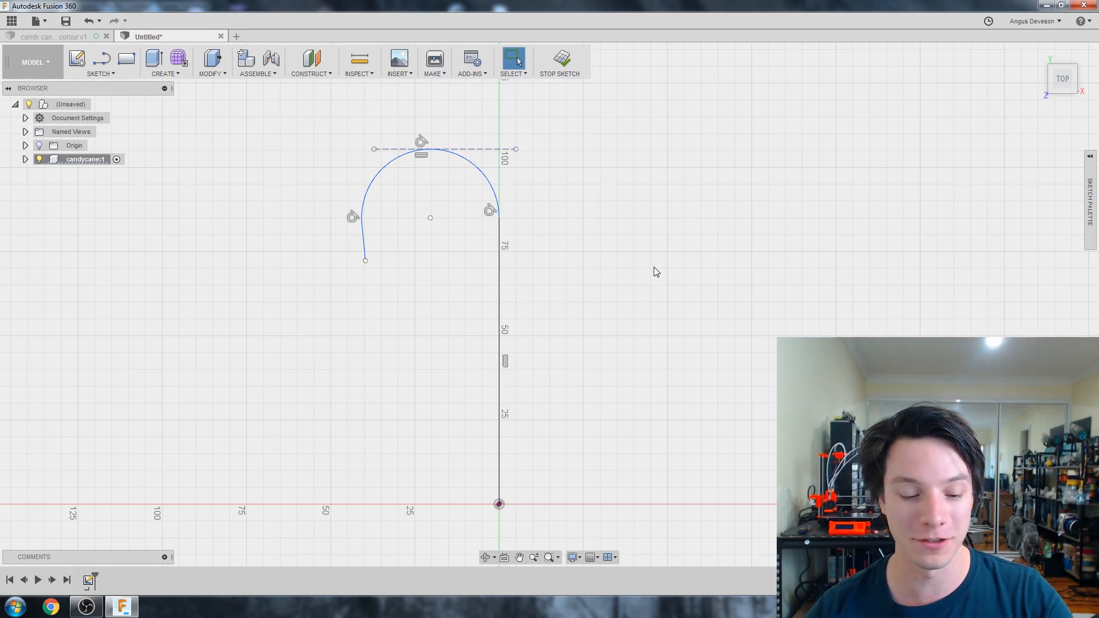
key("d")
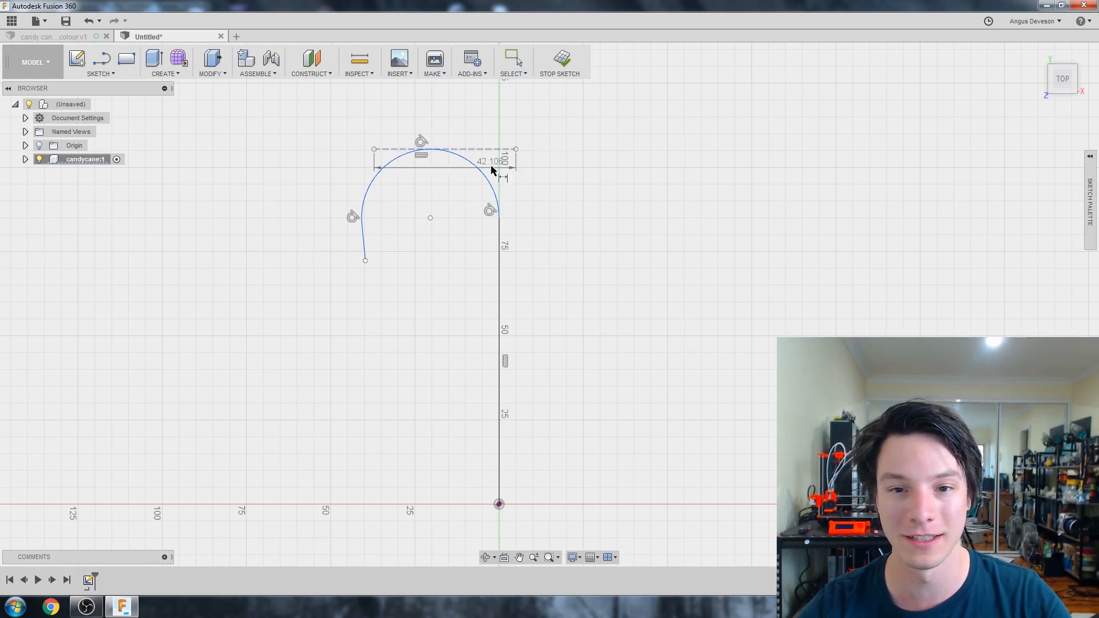
left_click(483, 148)
left_click(499, 504)
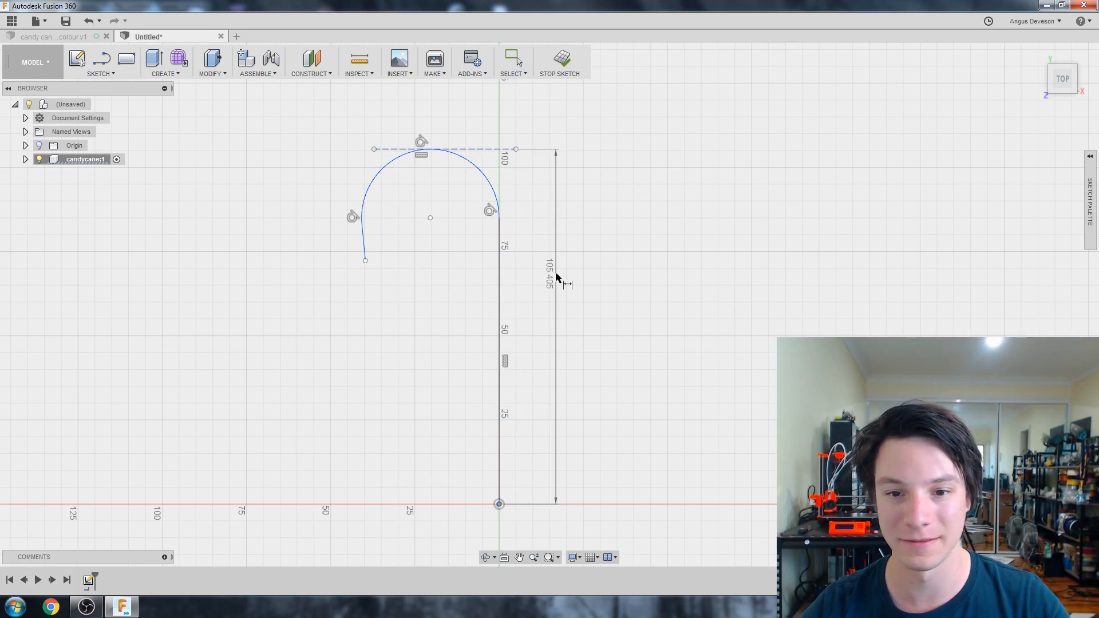
left_click(555, 275)
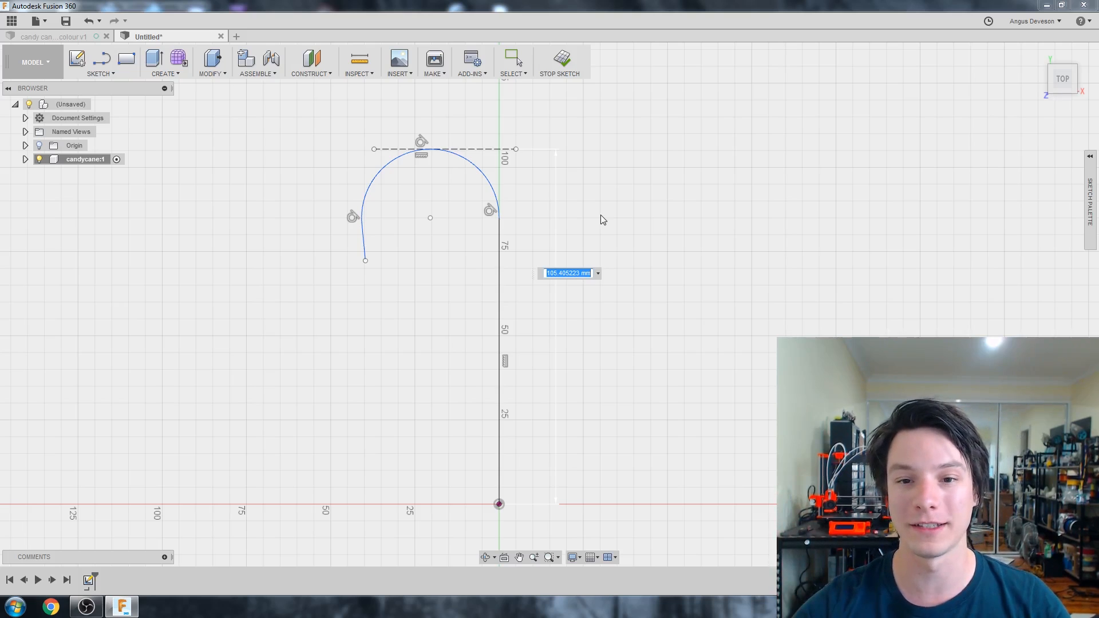
scroll(569, 324, "up", 3)
scroll(588, 284, "down", 3)
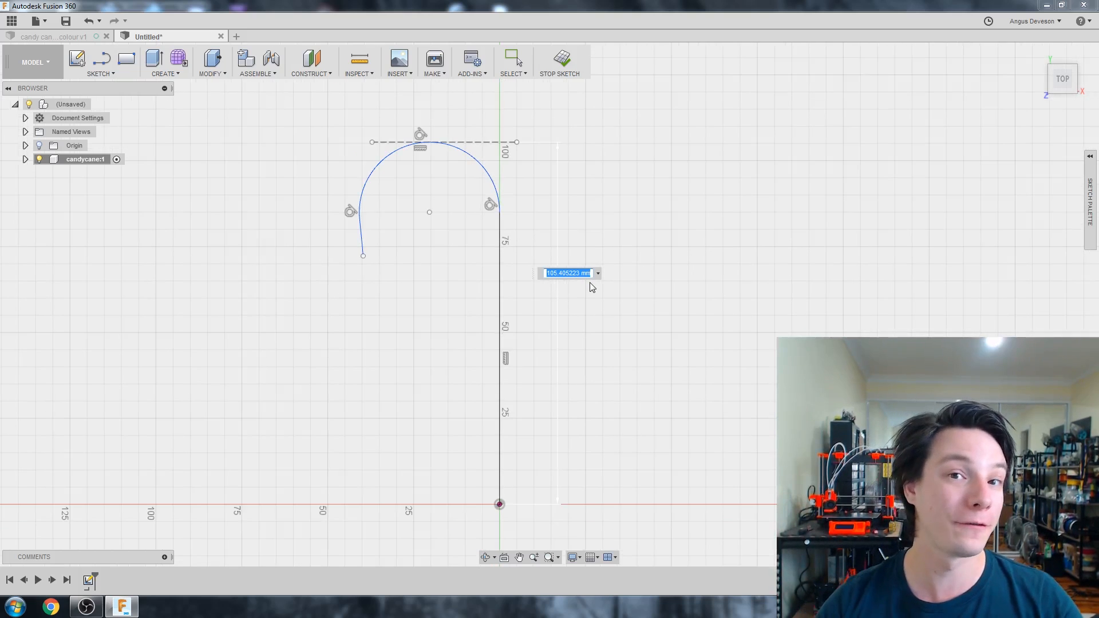
type("1")
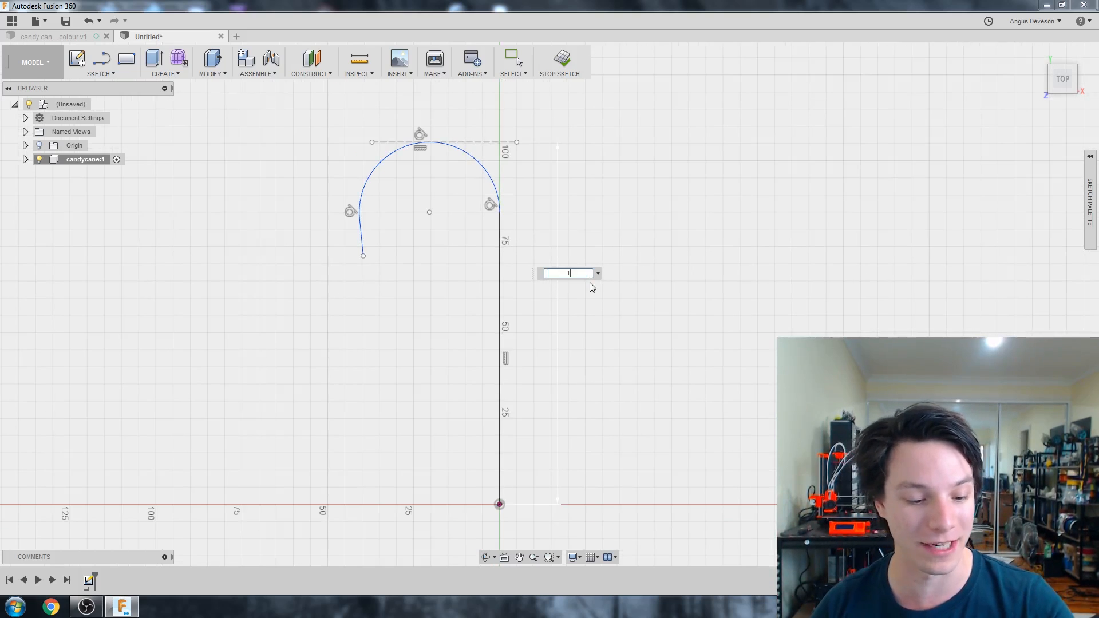
type("40")
key("Return")
scroll(528, 246, "down", 2)
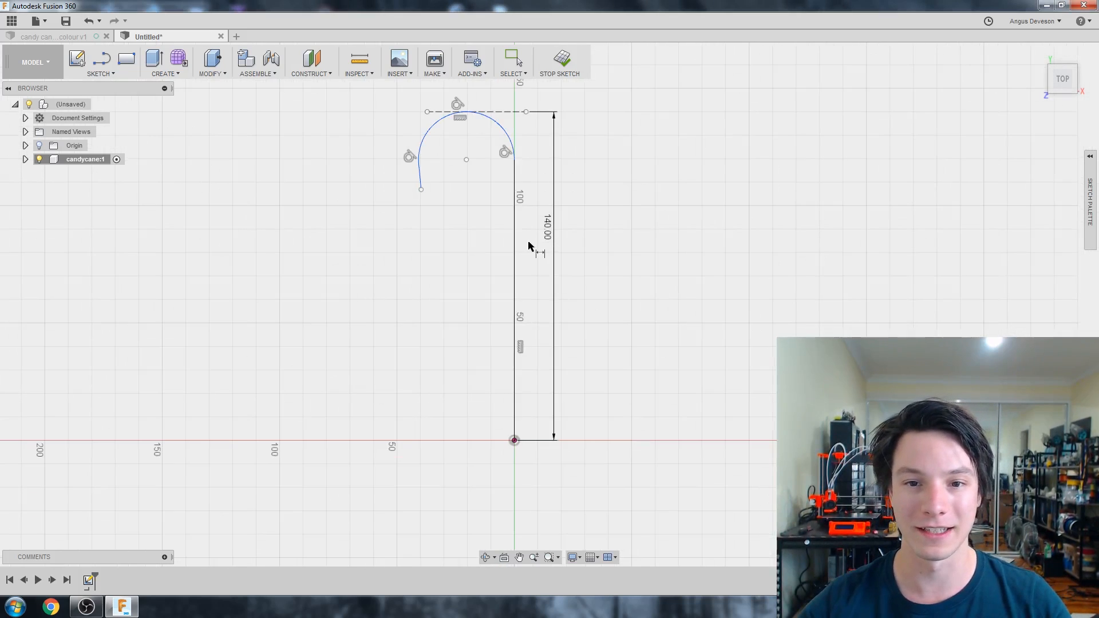
Try shifting the joint between the hook arc and the short end line to test the sketch's remaining freedom
scroll(529, 246, "up", 2)
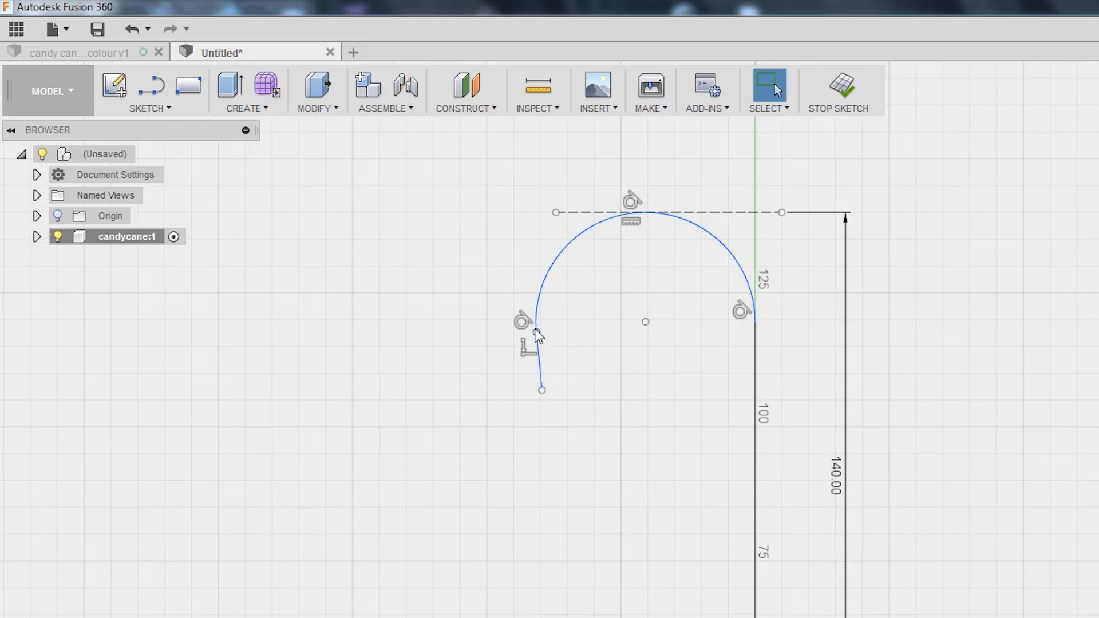
left_click_drag(357, 226, 338, 222)
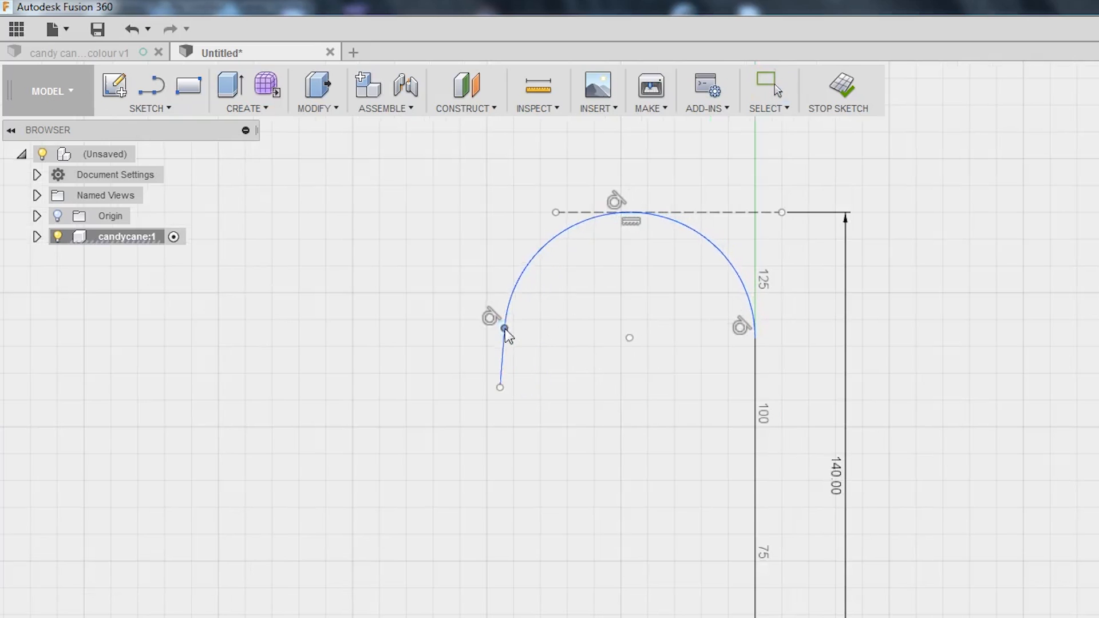
left_click_drag(504, 331, 532, 343)
scroll(526, 380, "down", 2)
middle_click_drag(521, 388, 535, 373)
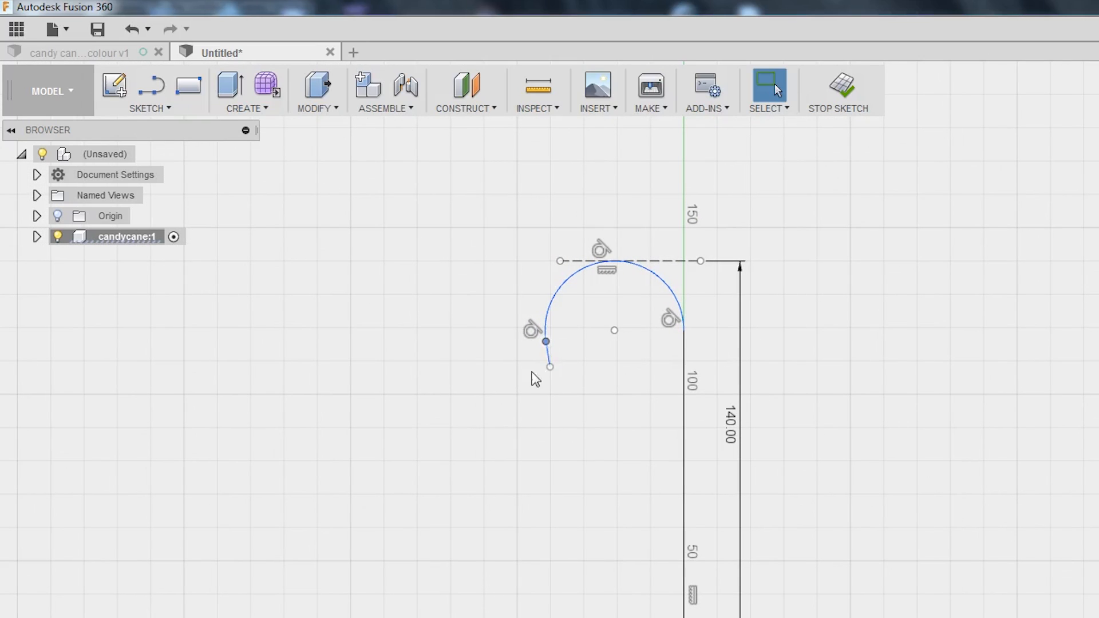
scroll(541, 346, "up", 1)
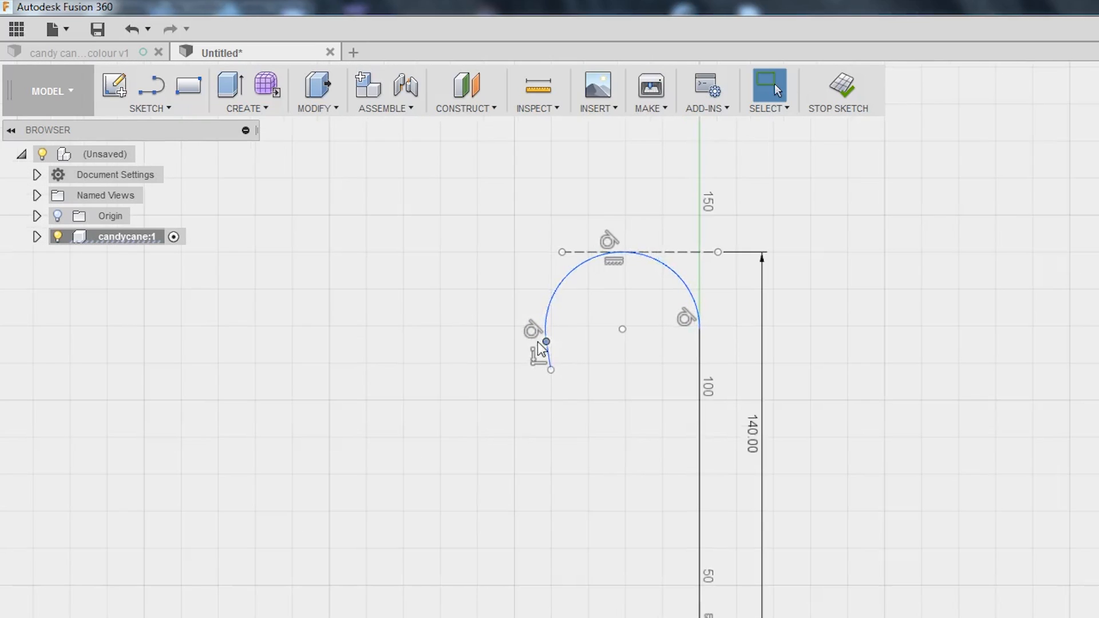
scroll(566, 347, "up", 2)
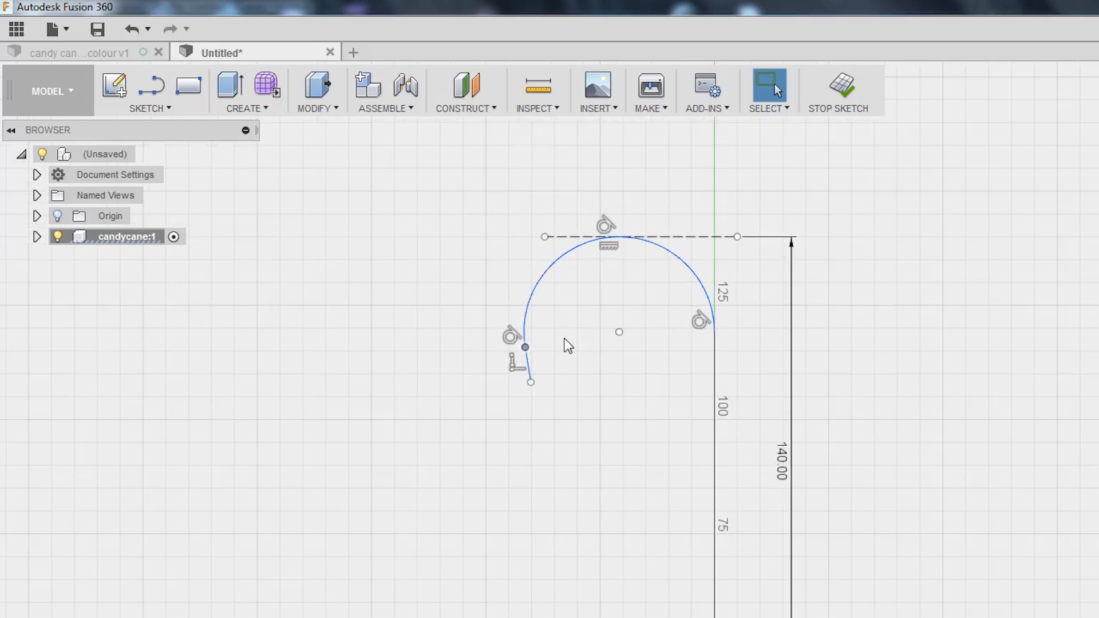
Dimension the angle between the hook's short end line and the vertical stem as 5 degrees
key("d")
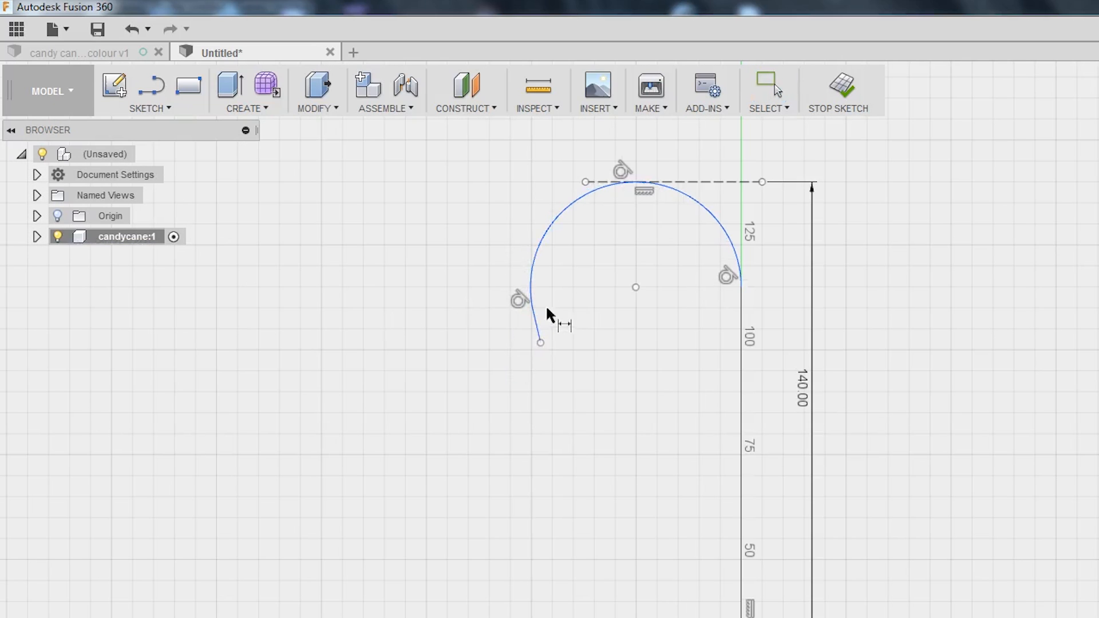
left_click(540, 330)
left_click(740, 314)
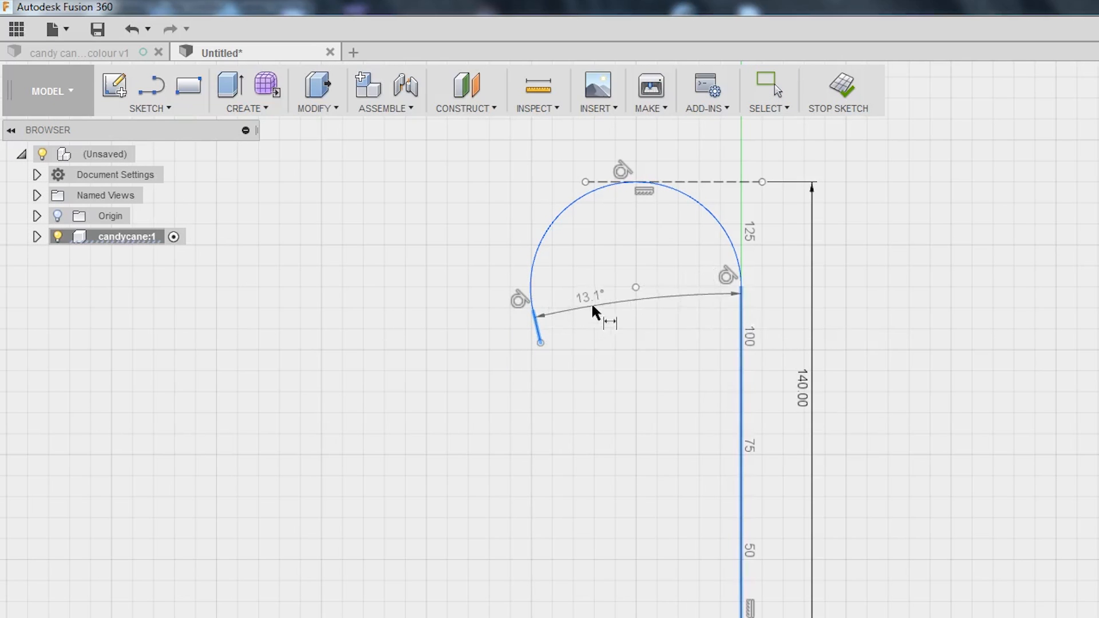
left_click(598, 309)
type("0")
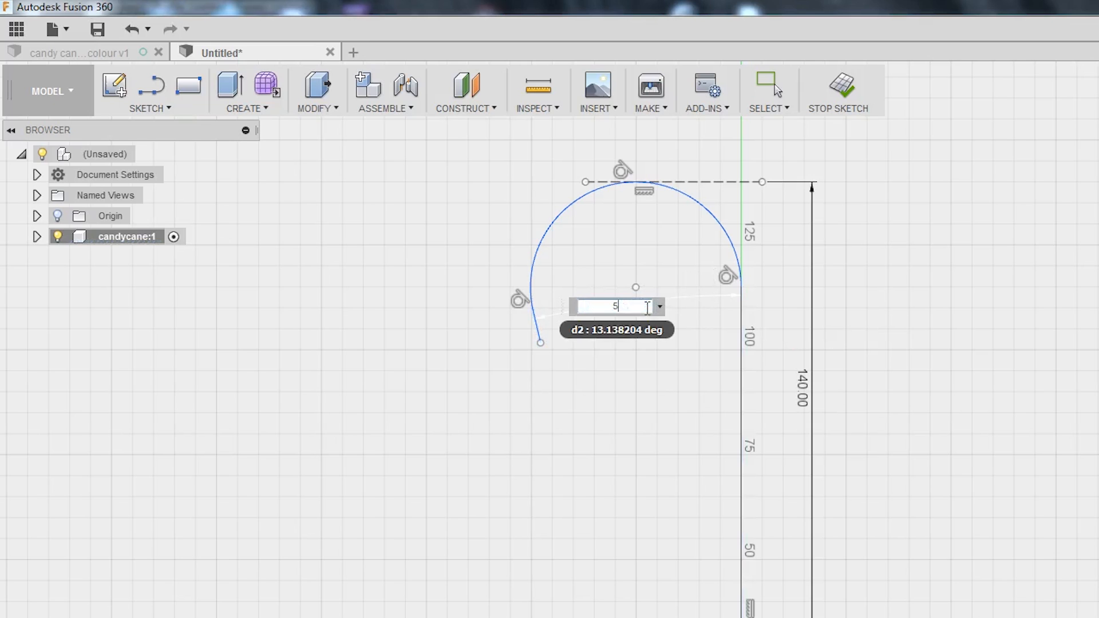
key("Return")
scroll(471, 435, "down", 3)
middle_click_drag(471, 435, 525, 258)
left_click_drag(621, 367, 595, 248)
scroll(567, 320, "down", 2)
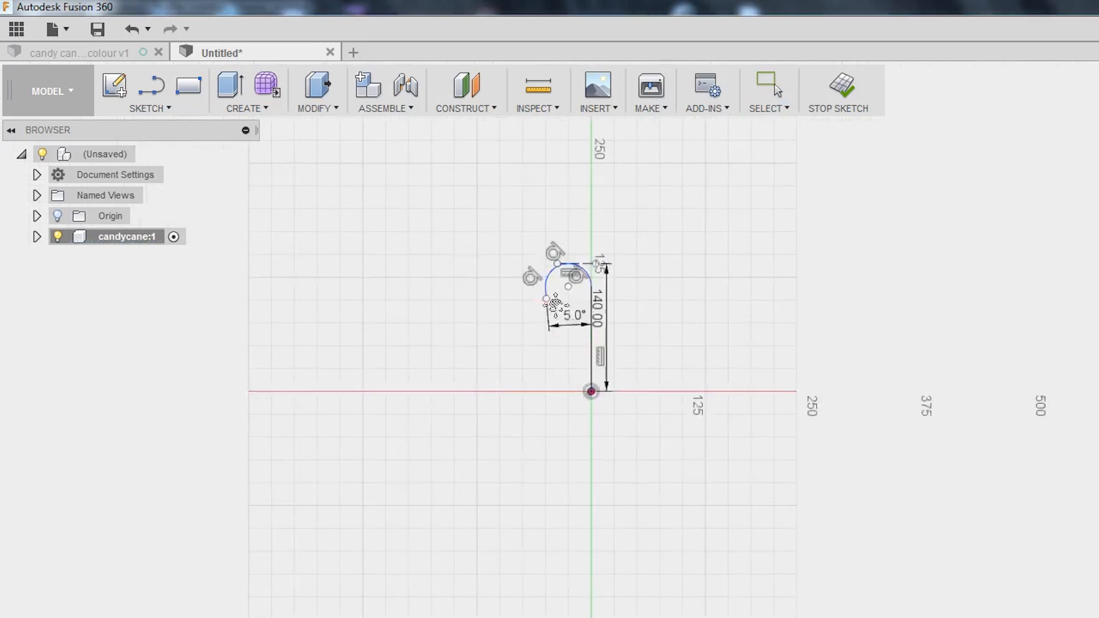
Dimension the hook arc's radius as 30 mm
scroll(550, 355, "up", 5)
scroll(520, 344, "up", 1)
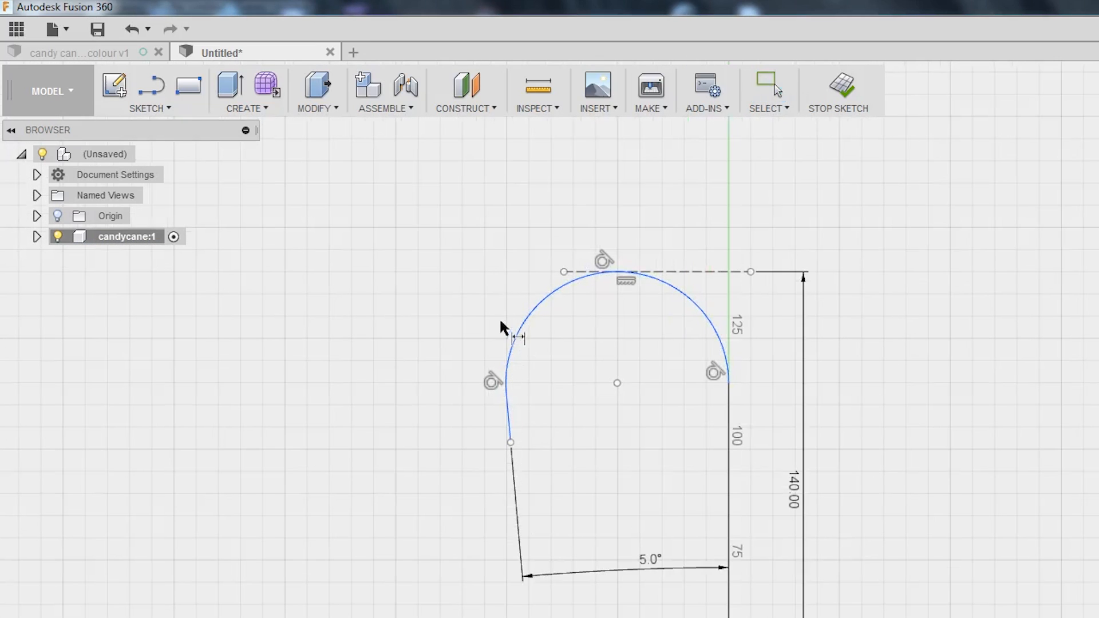
key("d")
left_click(506, 328)
left_click(477, 312)
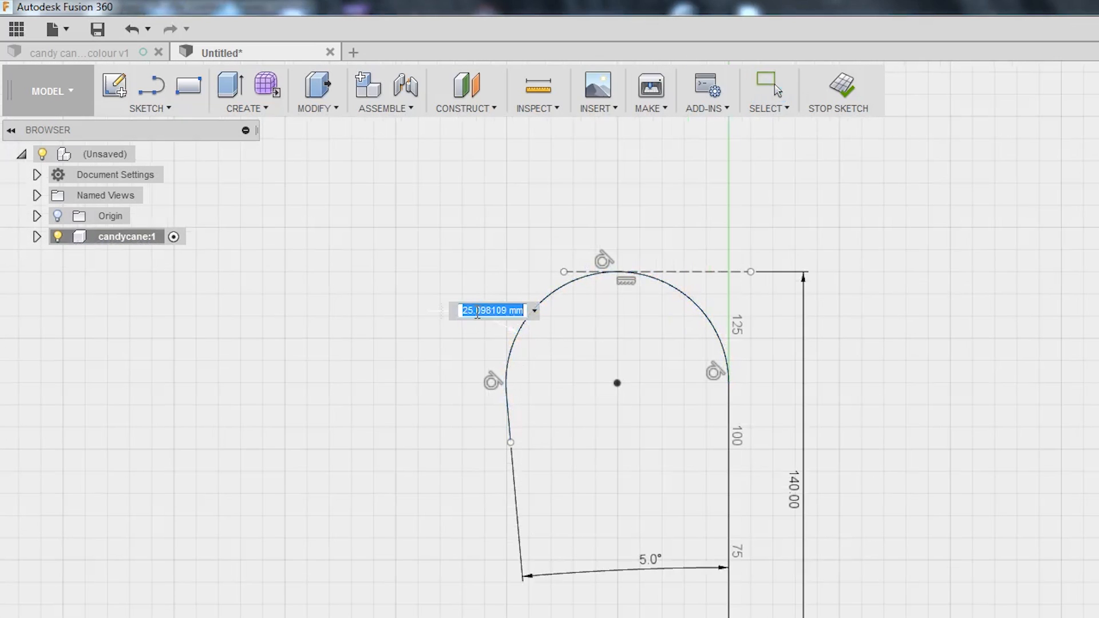
type("30")
key("Return")
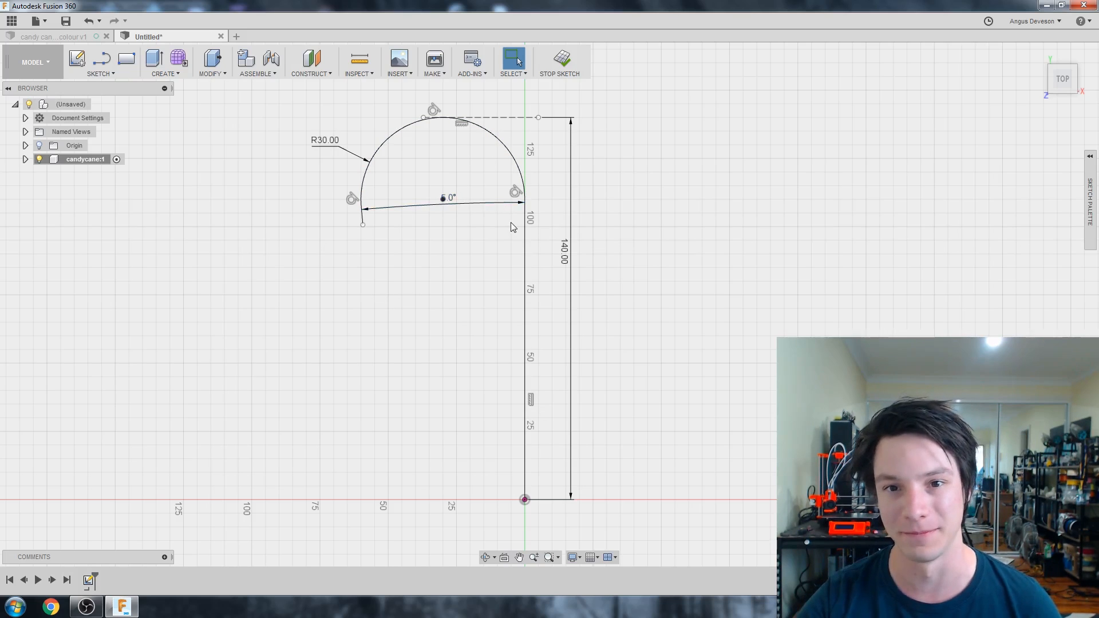
Finish the candy cane path sketch
left_click(561, 58)
mouse_move(288, 261)
middle_mouse_down("shift")
mouse_move(383, 255)
mouse_move(283, 259)
middle_mouse_up("shift")
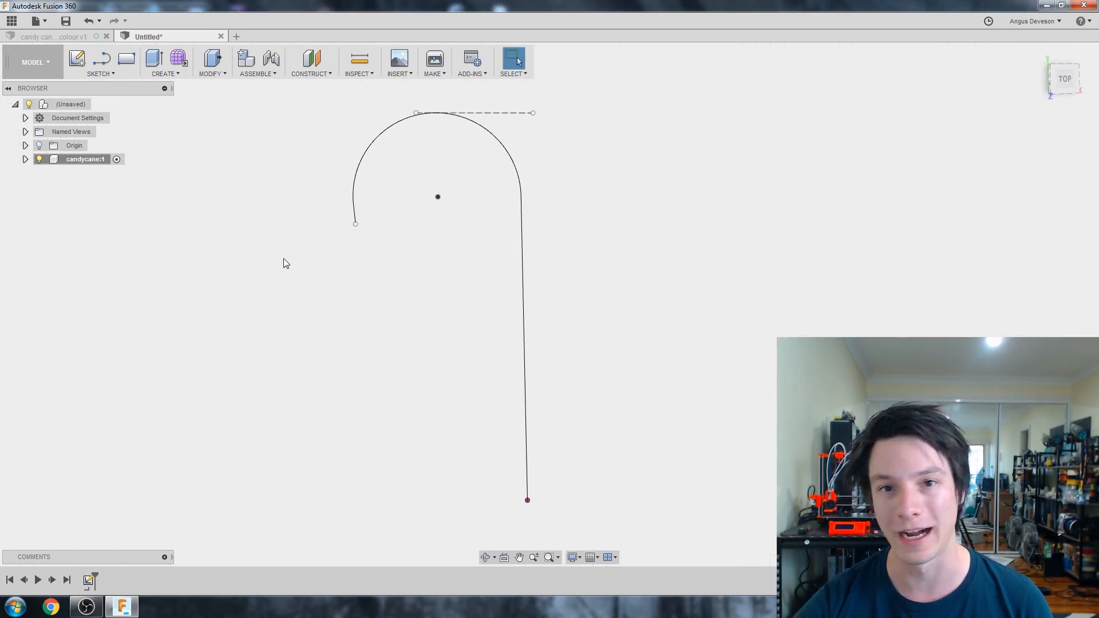
mouse_move(421, 229)
middle_mouse_down("shift")
mouse_move(500, 235)
mouse_move(525, 207)
middle_mouse_up("shift")
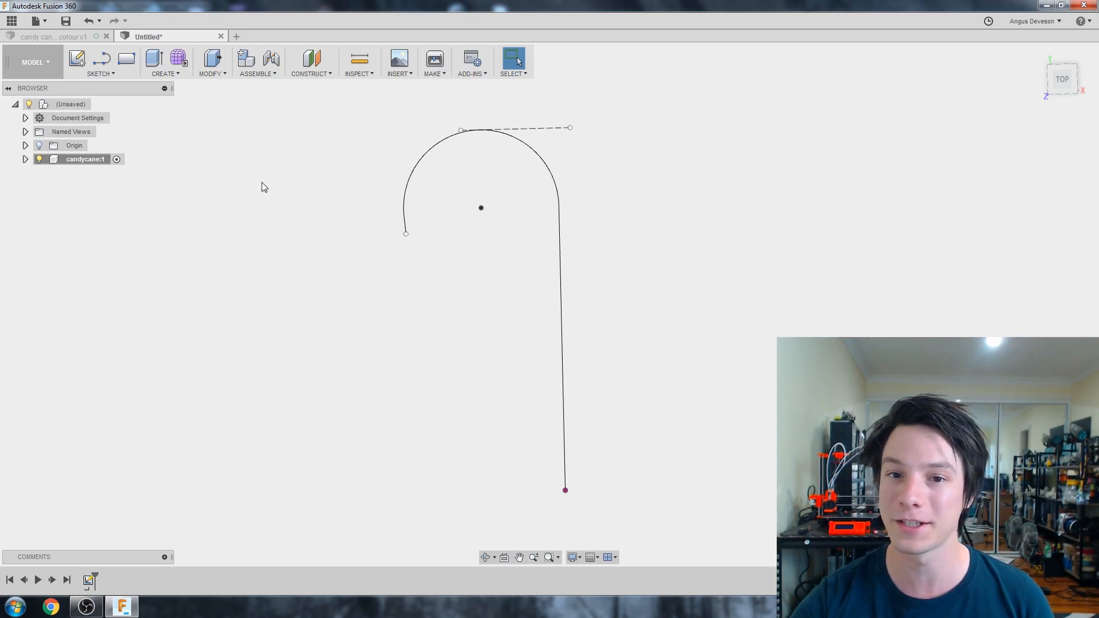
scroll(548, 275, "down", 2)
scroll(546, 273, "up", 2)
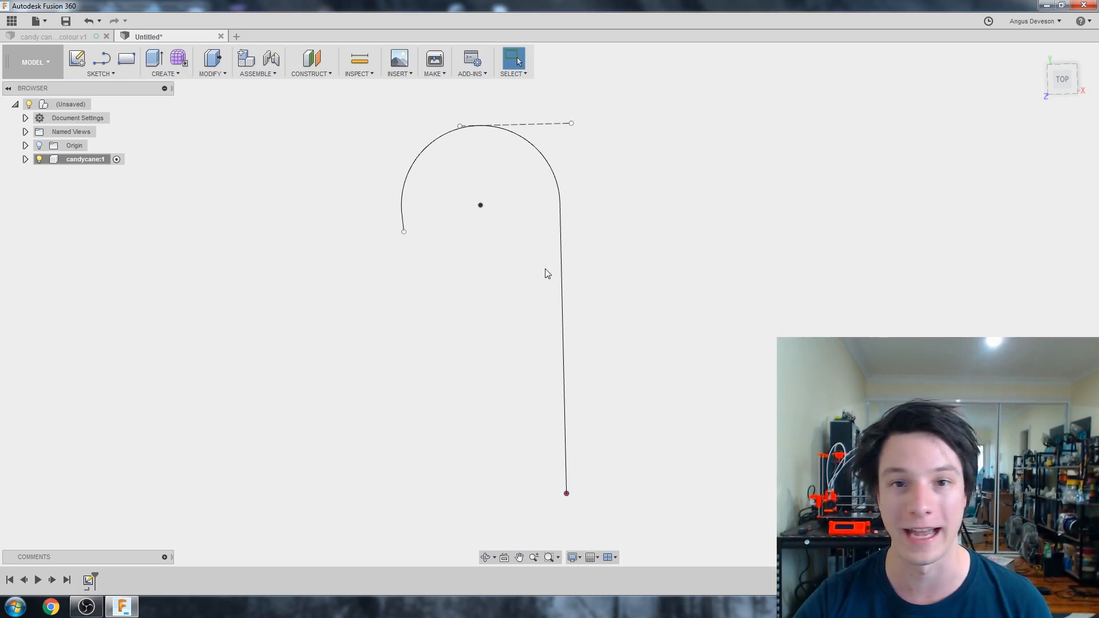
mouse_move(450, 257)
middle_mouse_down("shift")
mouse_move(400, 243)
mouse_move(456, 248)
mouse_move(423, 231)
middle_mouse_up("shift")
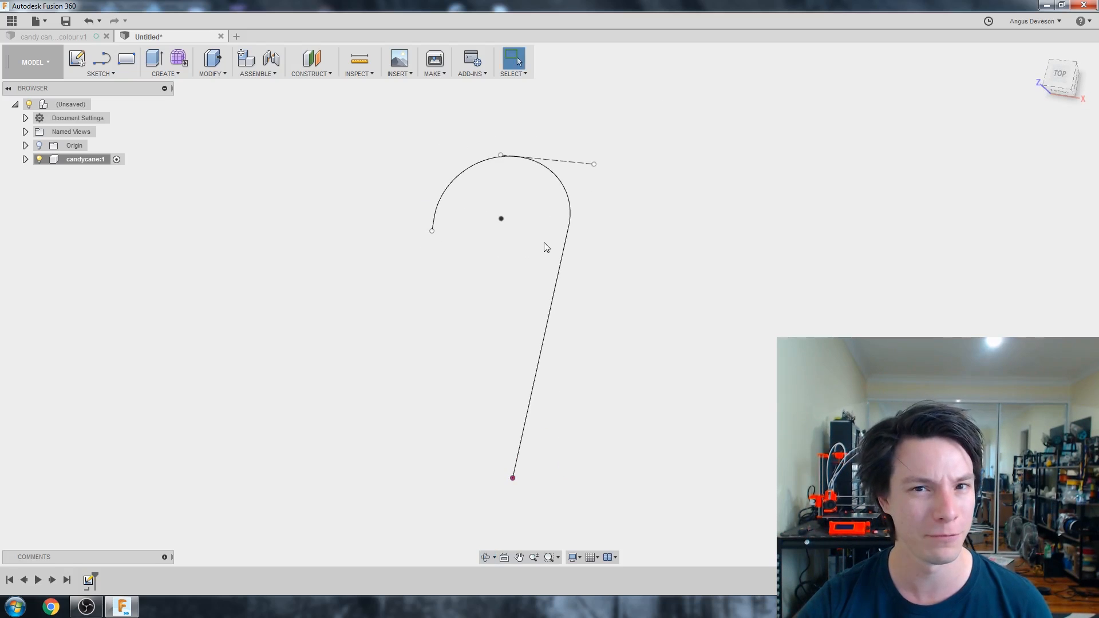
Start a new sketch on the front origin plane, perpendicular to the stem at its base
left_click(77, 58)
middle_click_drag(524, 423, 496, 314, "shift")
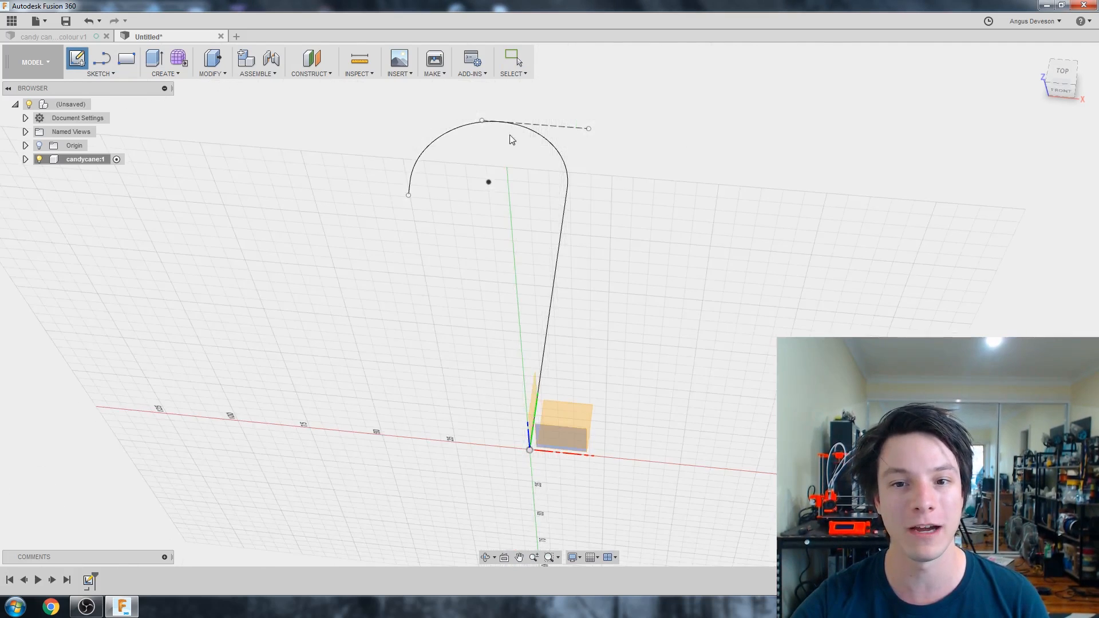
mouse_move(398, 389)
middle_mouse_down("shift")
mouse_move(383, 348)
mouse_move(375, 380)
mouse_move(389, 359)
mouse_move(401, 365)
mouse_move(387, 370)
middle_mouse_up("shift")
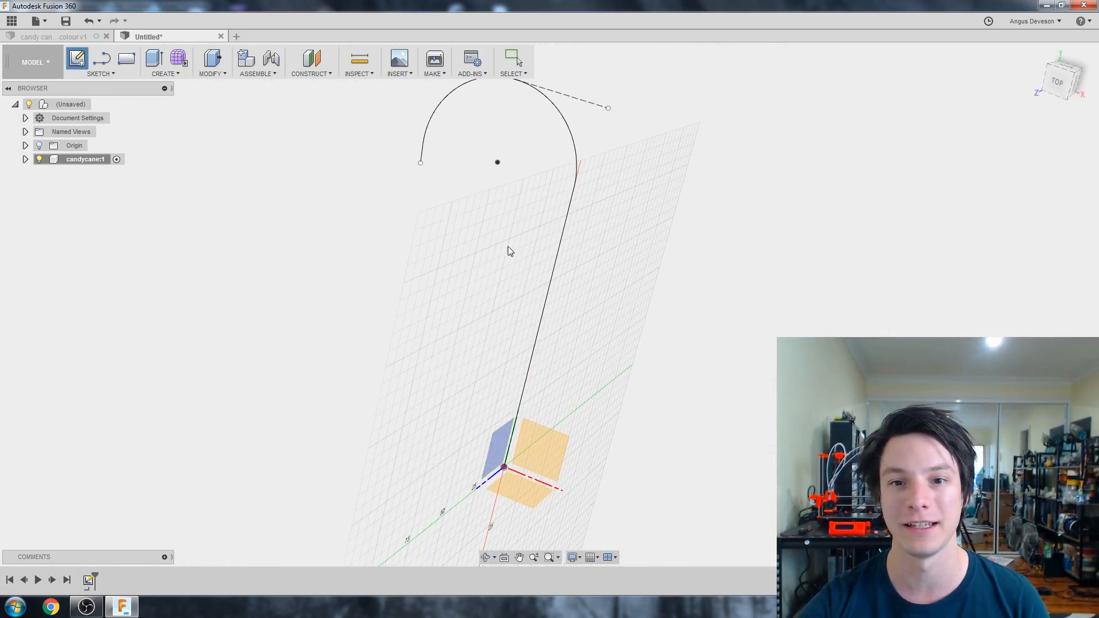
middle_click_drag(507, 247, 530, 222, "shift")
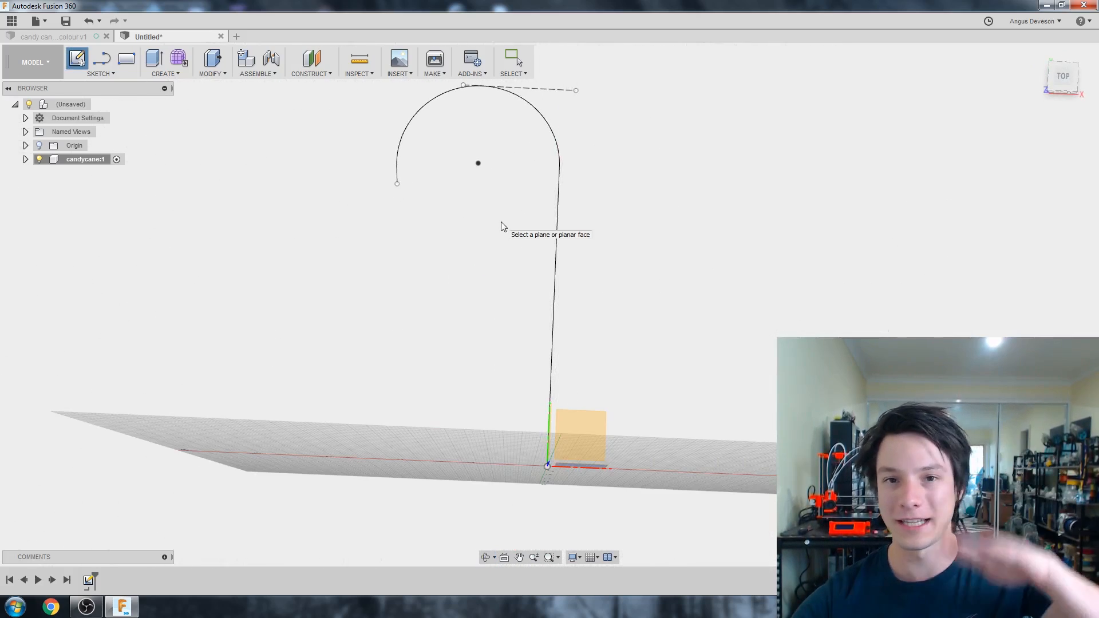
middle_click_drag(473, 314, 375, 369, "shift")
scroll(510, 289, "up", 3)
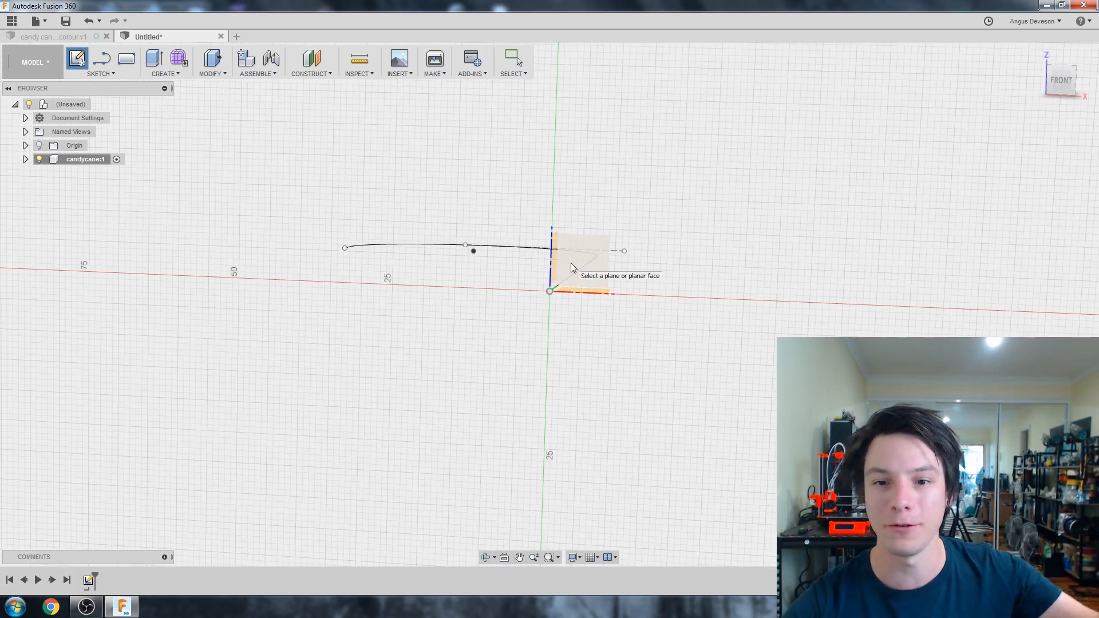
scroll(571, 263, "up", 2)
left_click(568, 275)
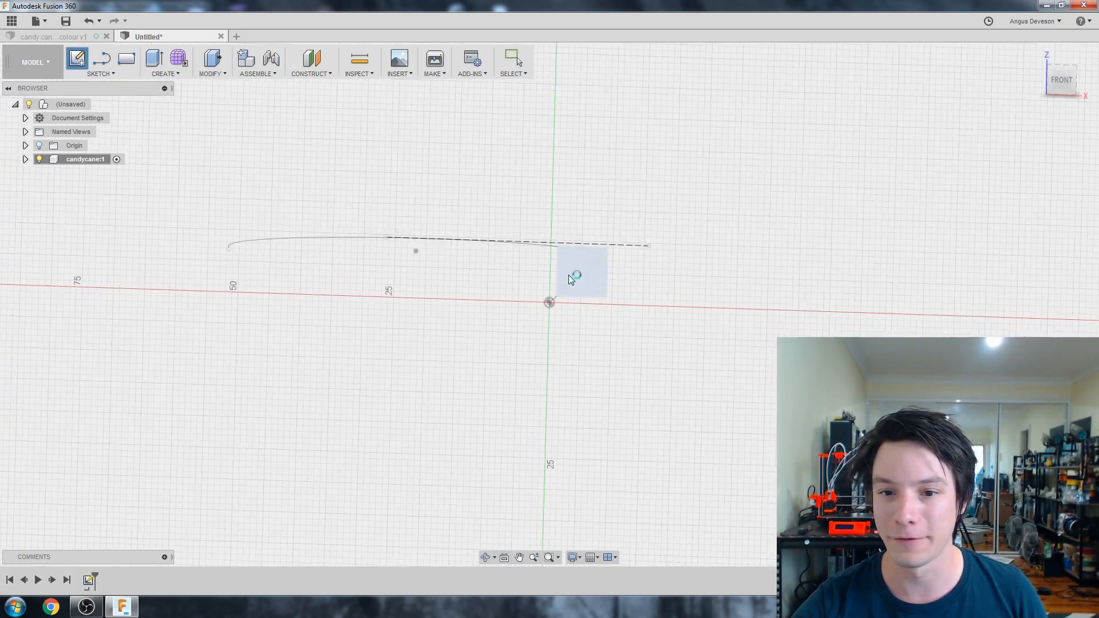
Draw a circle centred on the origin at the stem's base and dimension its diameter as 10 mm
key("c")
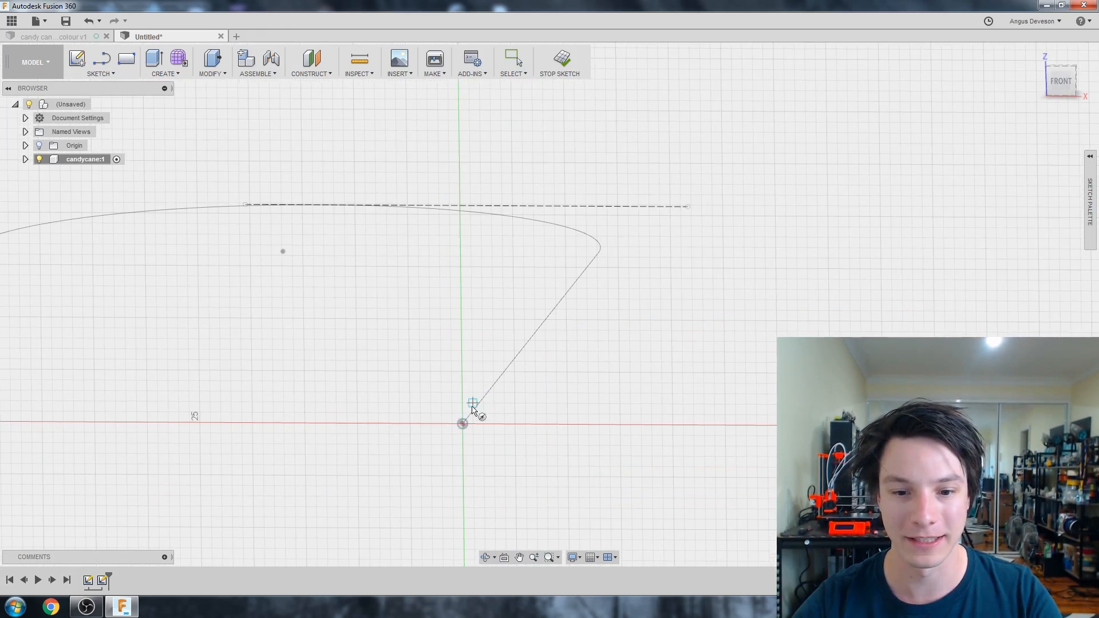
left_click(462, 424)
left_click(483, 372)
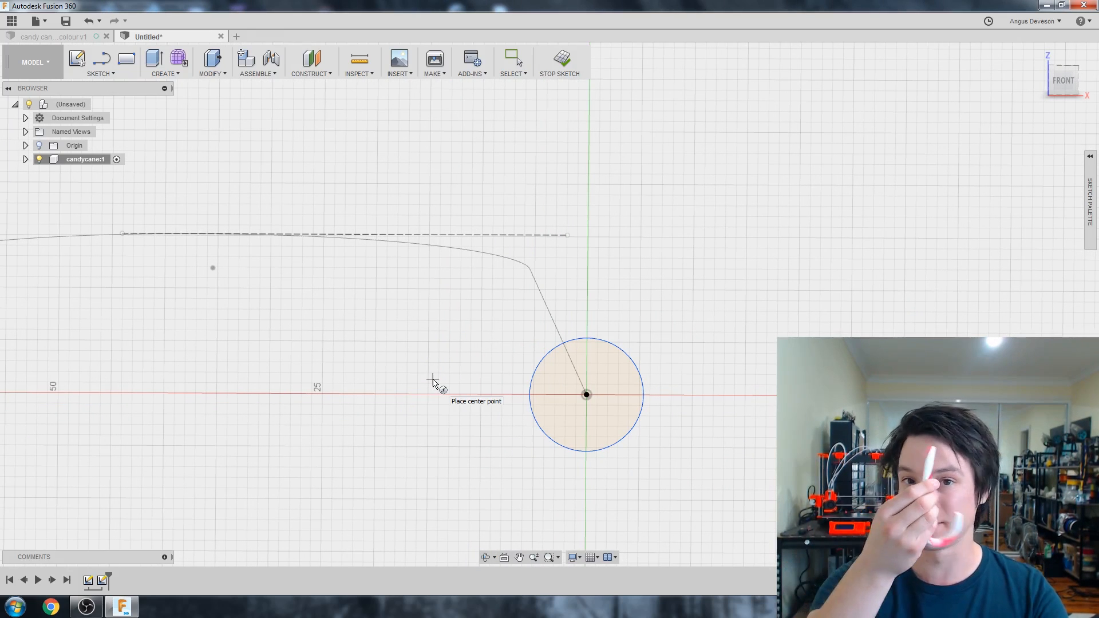
key("d")
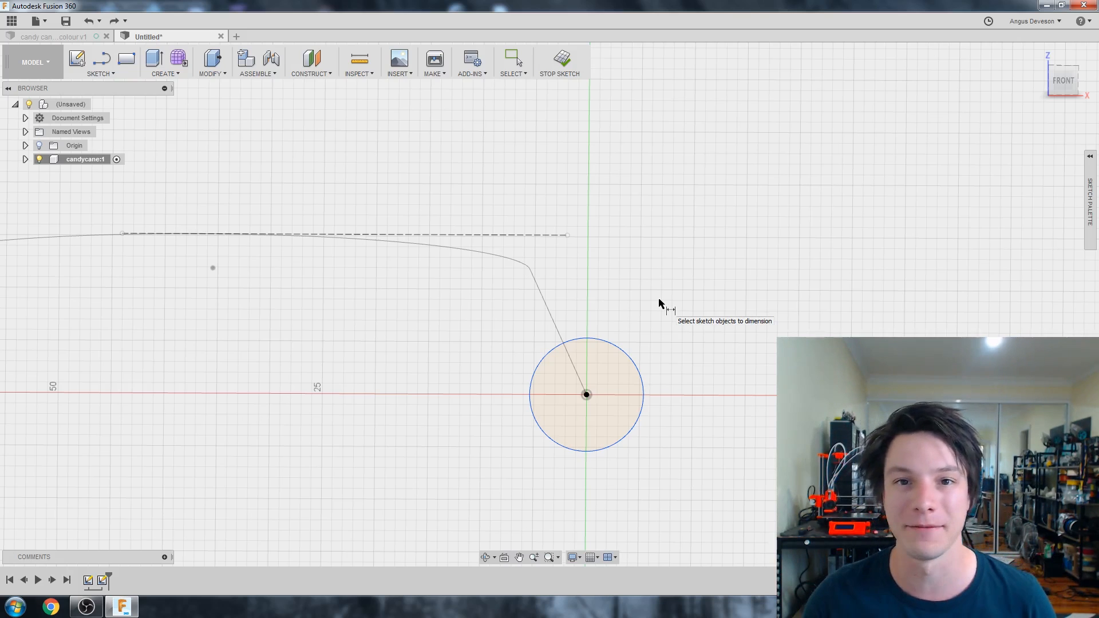
left_click(616, 349)
left_click(636, 329)
type("10")
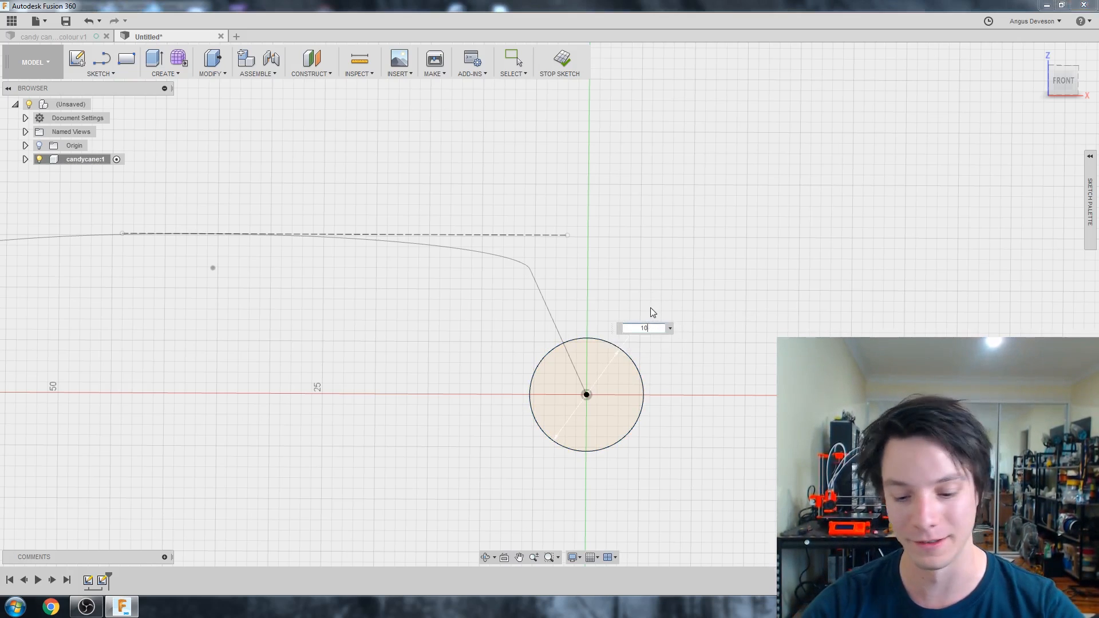
key("Return")
Finish the circle sketch and select the circular profile at the stem's base
scroll(554, 300, "down", 3)
middle_click_drag(554, 292, 498, 313, "shift")
scroll(347, 323, "down", 2)
middle_click_drag(345, 317, 389, 318)
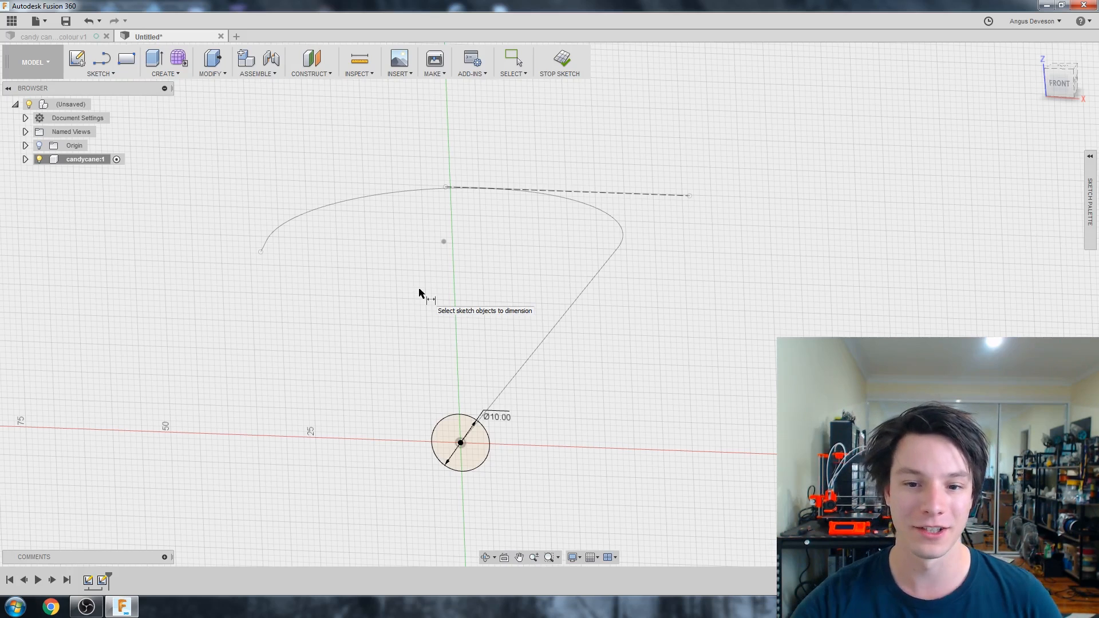
left_click(560, 59)
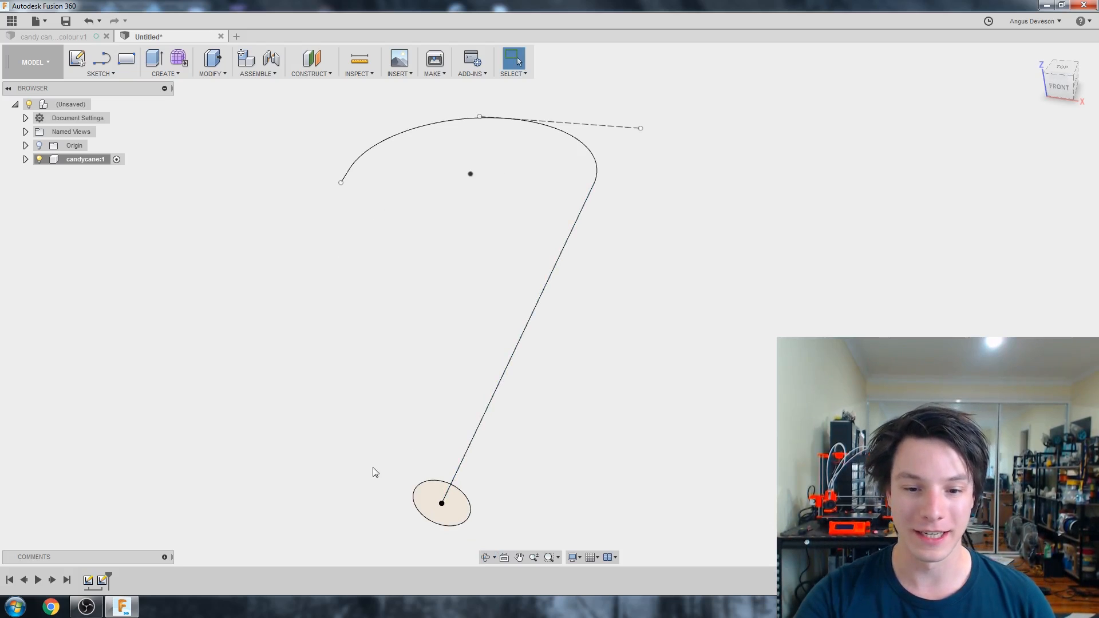
left_click(437, 508)
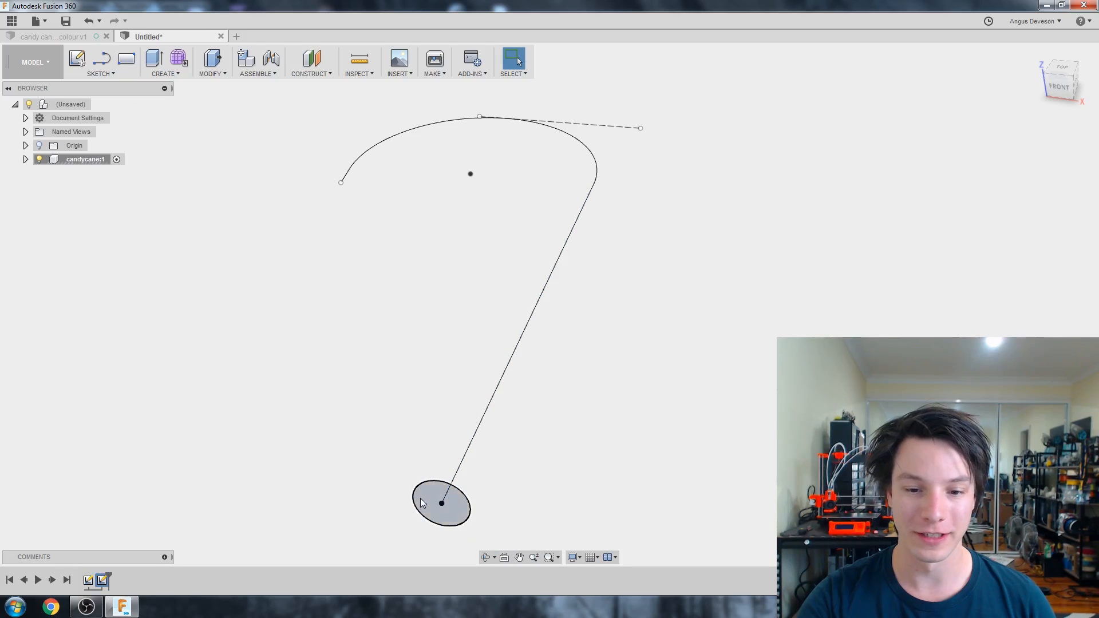
Start a single-path Sweep using the circle at the stem's base as the profile and the stem-and-hook curve as the path
left_click(548, 284)
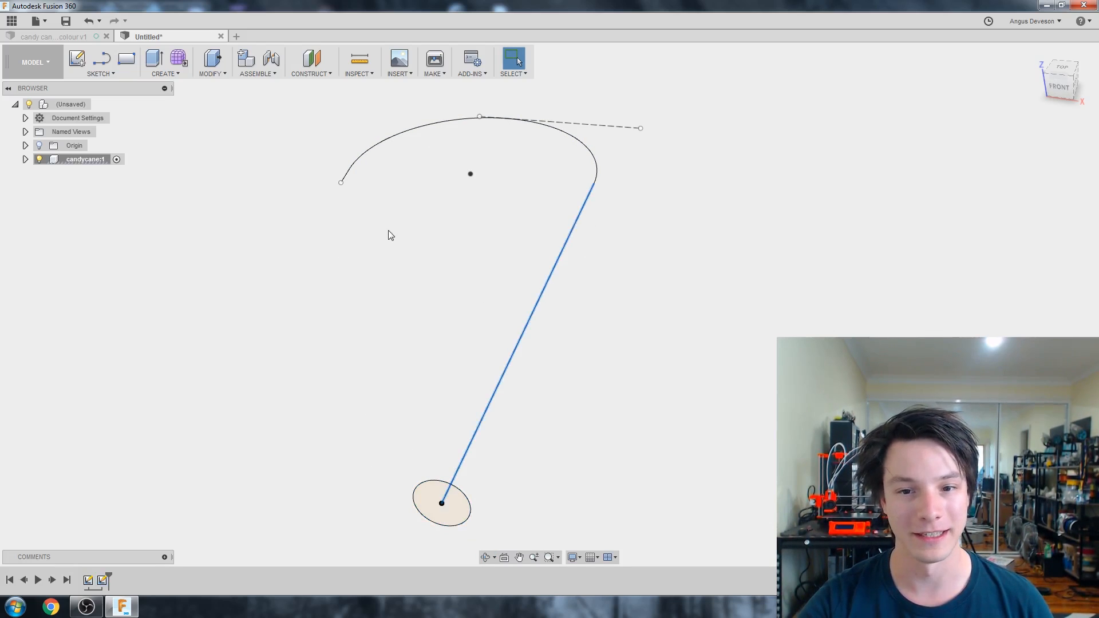
left_click(183, 75)
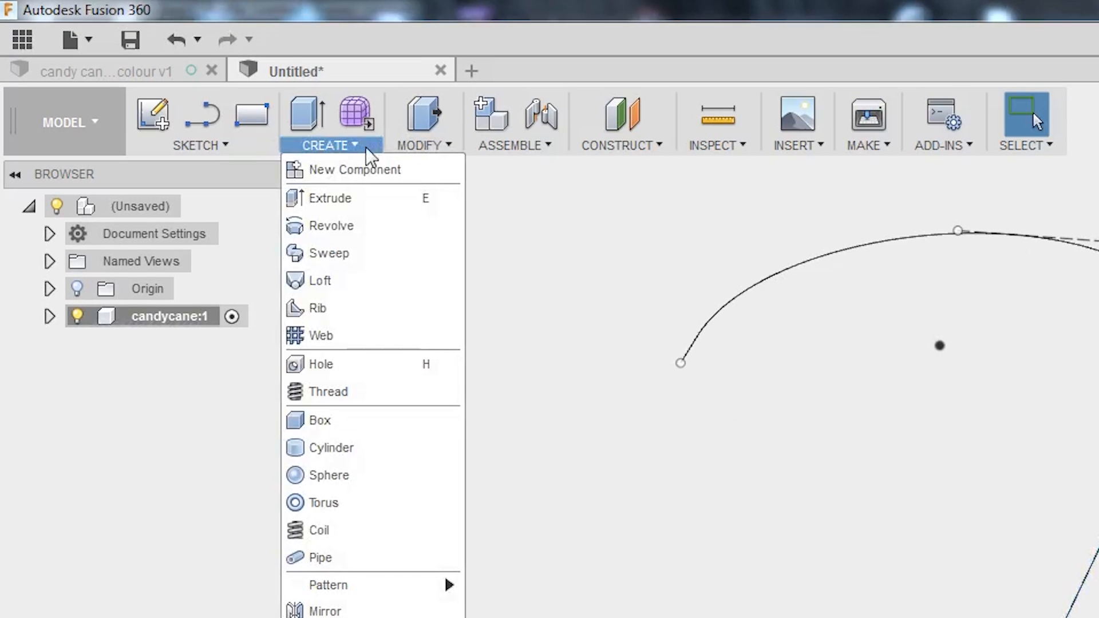
left_click(359, 257)
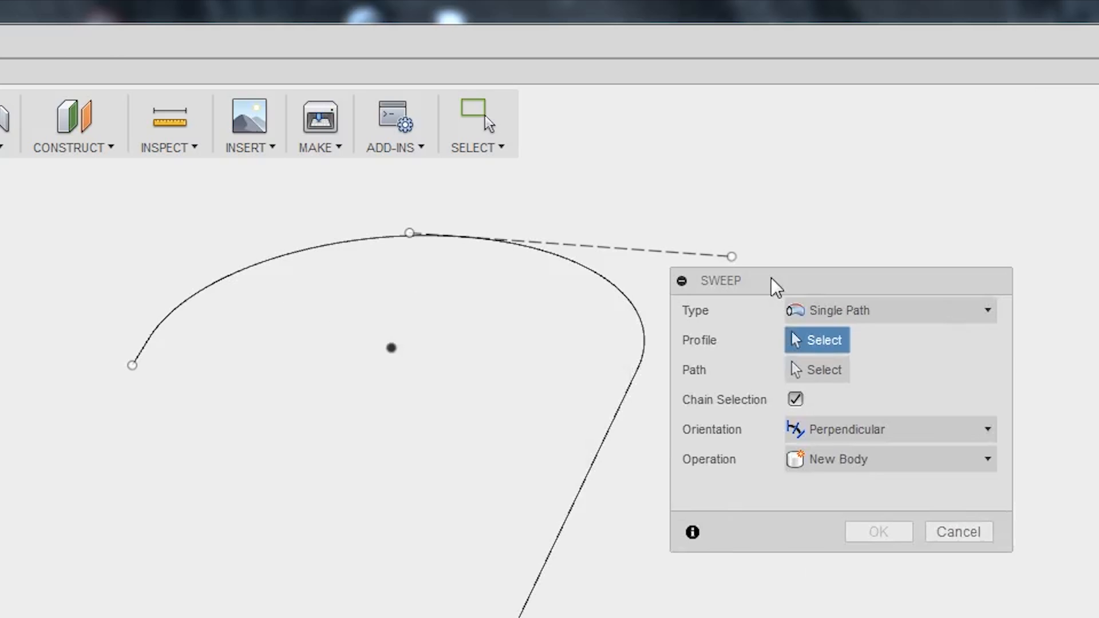
left_click(868, 310)
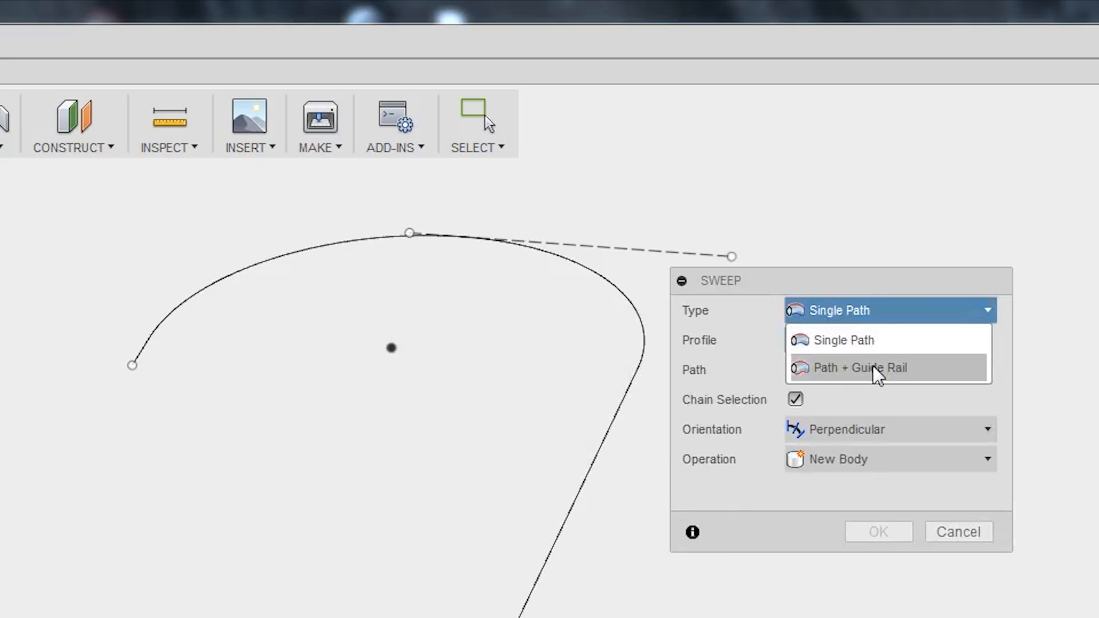
left_click(878, 346)
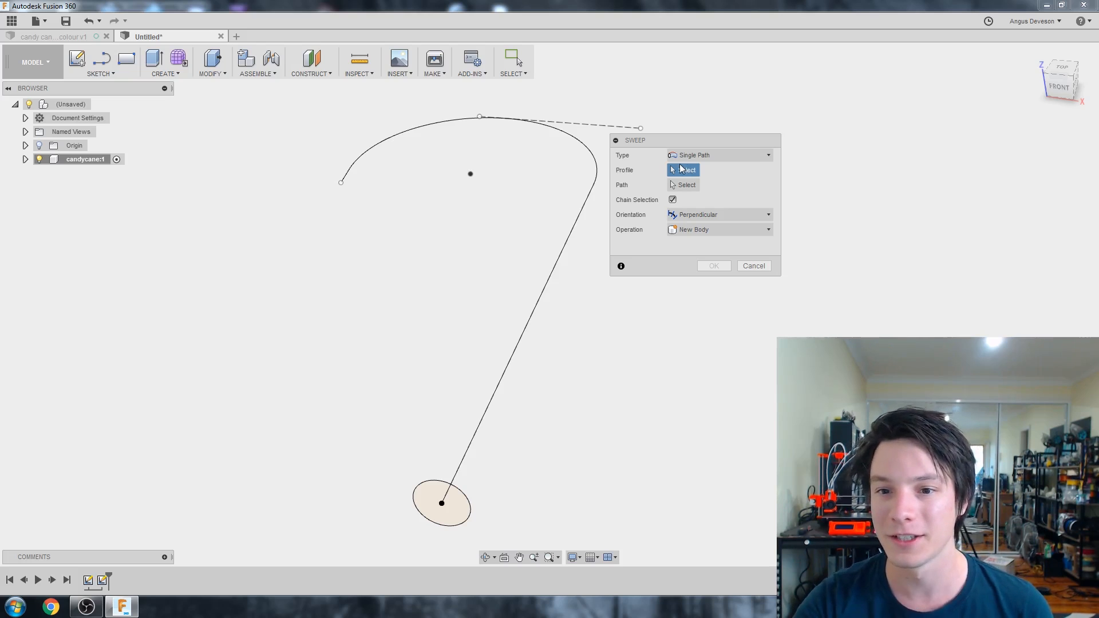
left_click(425, 487)
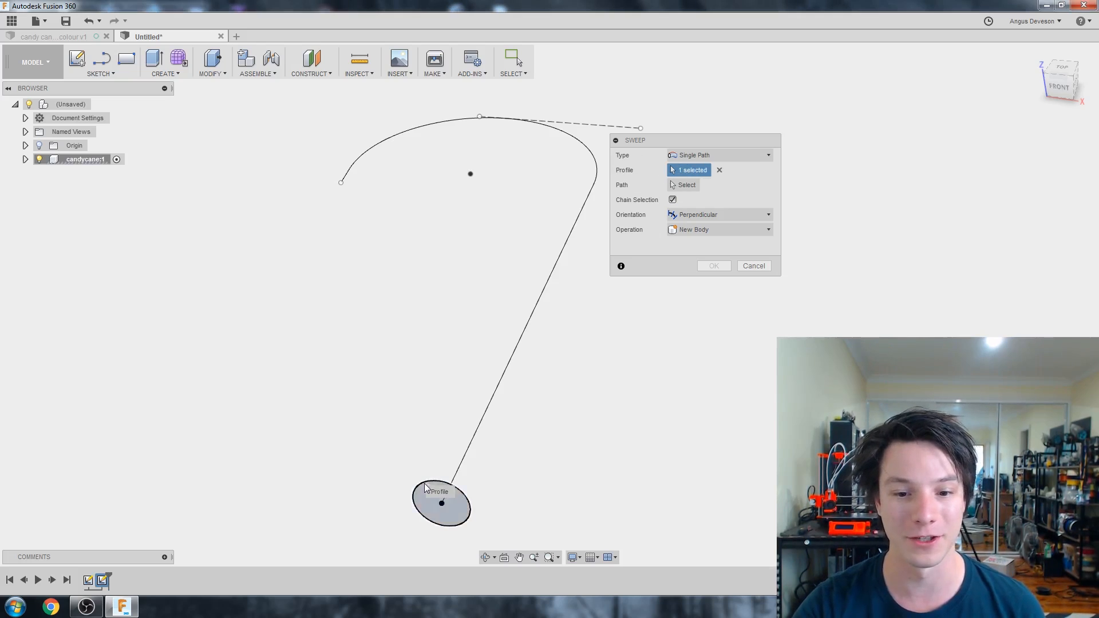
left_click(688, 186)
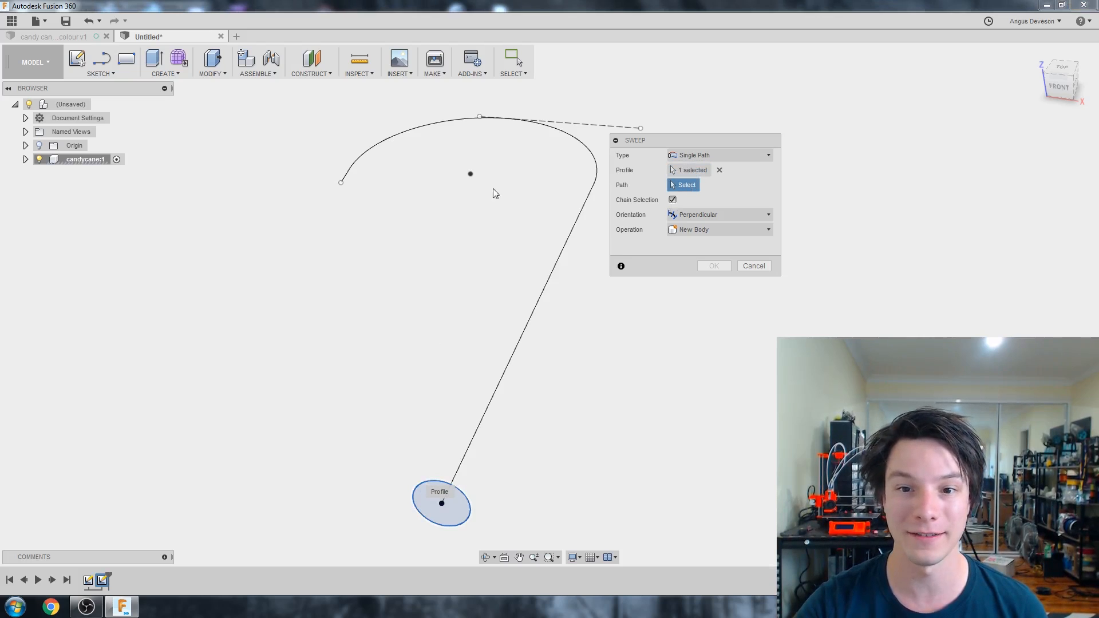
left_click(523, 339)
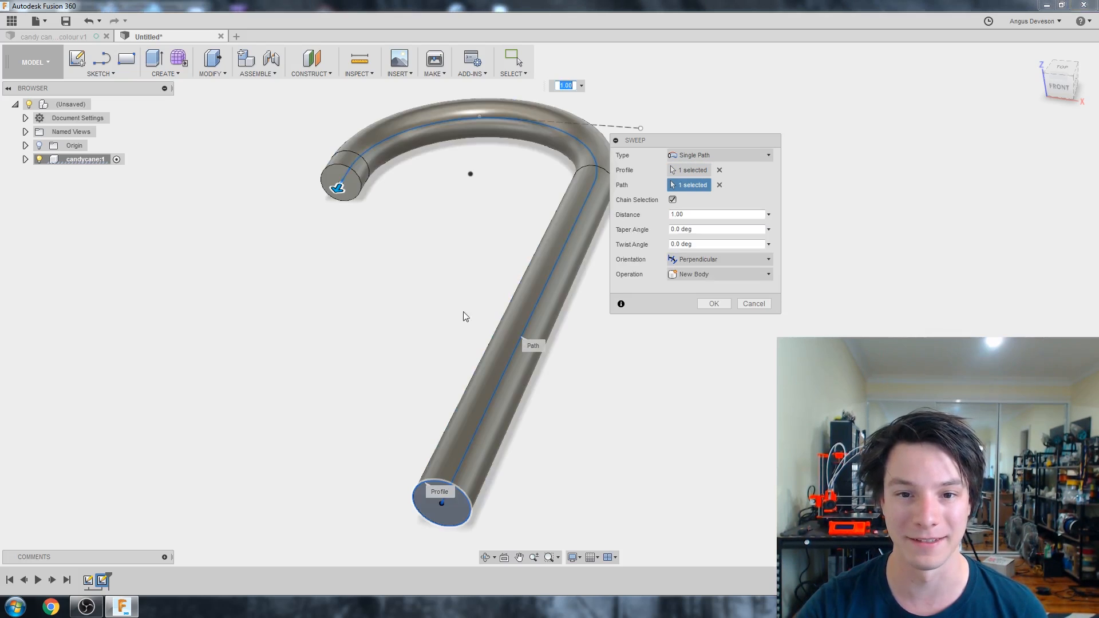
Try shortening the sweep distance to about 0.37 of the path and return it to 1.00
mouse_move(463, 312)
middle_mouse_down("shift")
mouse_move(450, 304)
mouse_move(447, 317)
mouse_move(456, 294)
middle_mouse_up("shift")
scroll(456, 294, "down", 1)
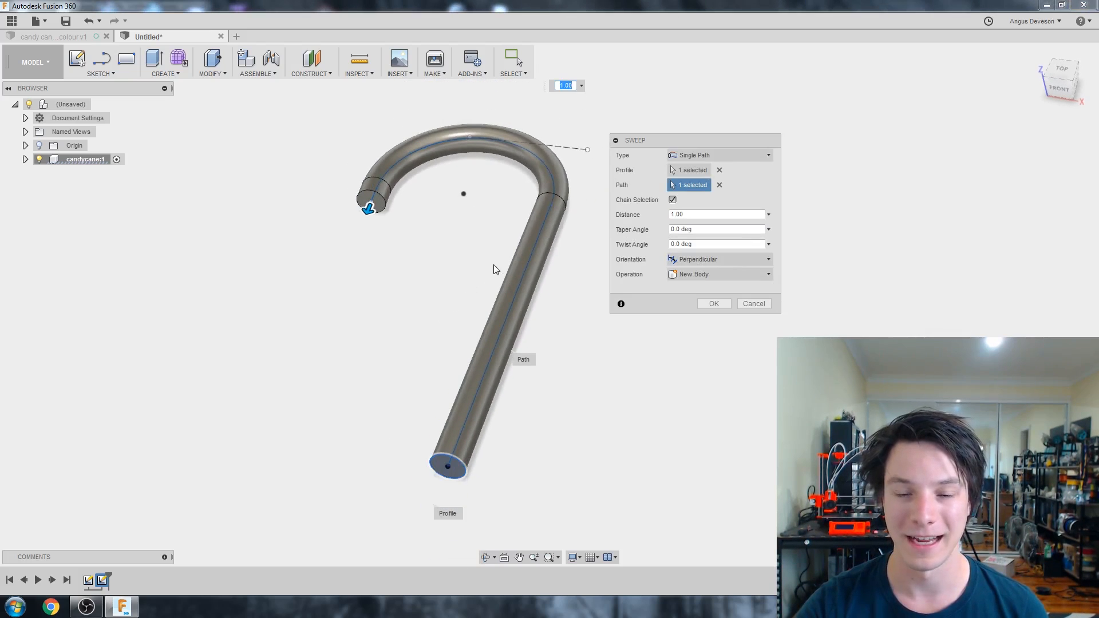
scroll(448, 459, "up", 1)
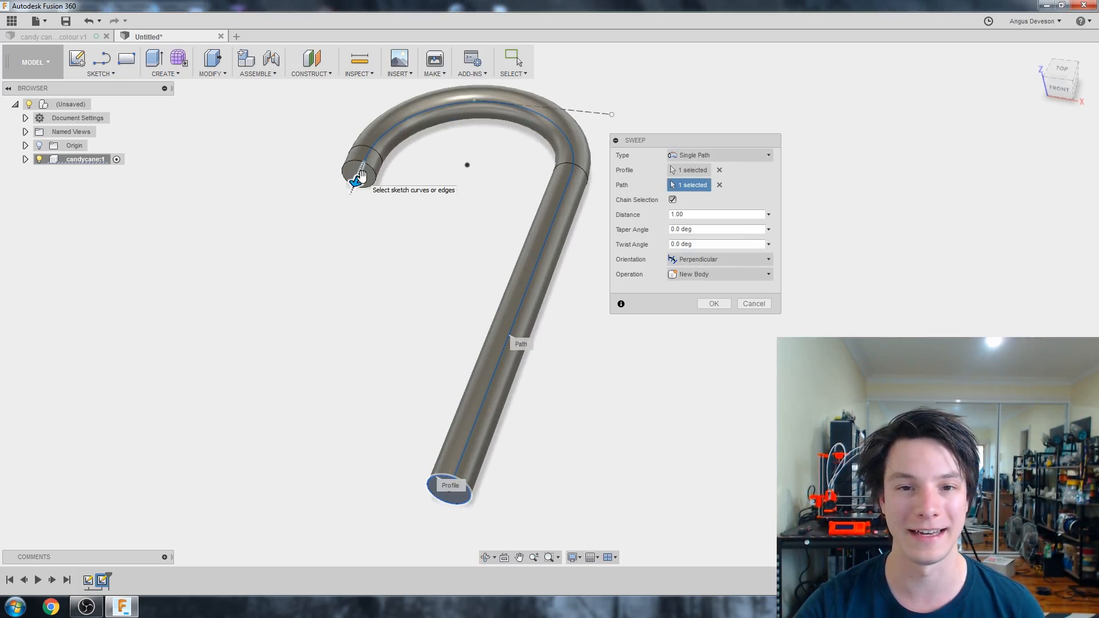
middle_click_drag(457, 233, 290, 244, "shift")
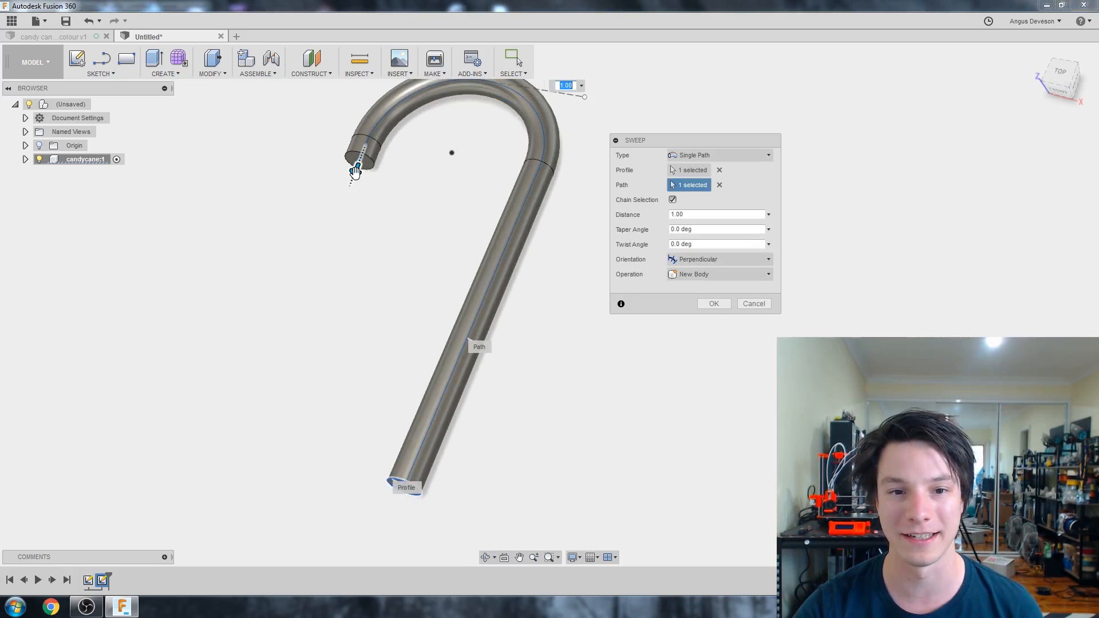
left_click_drag(355, 170, 503, 247)
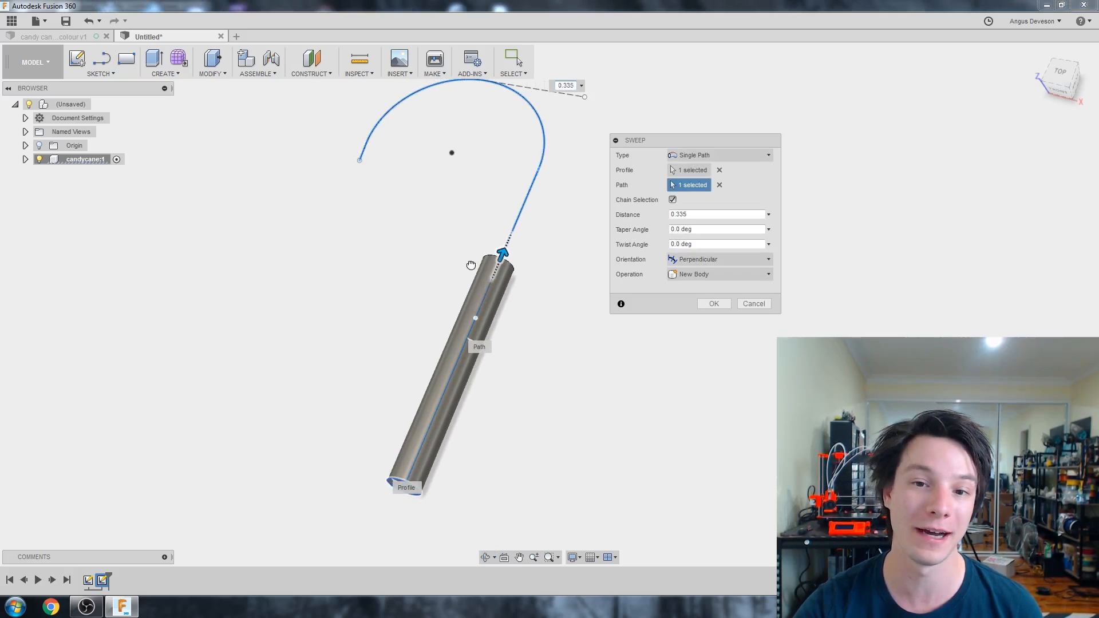
middle_click_drag(469, 263, 410, 214, "shift")
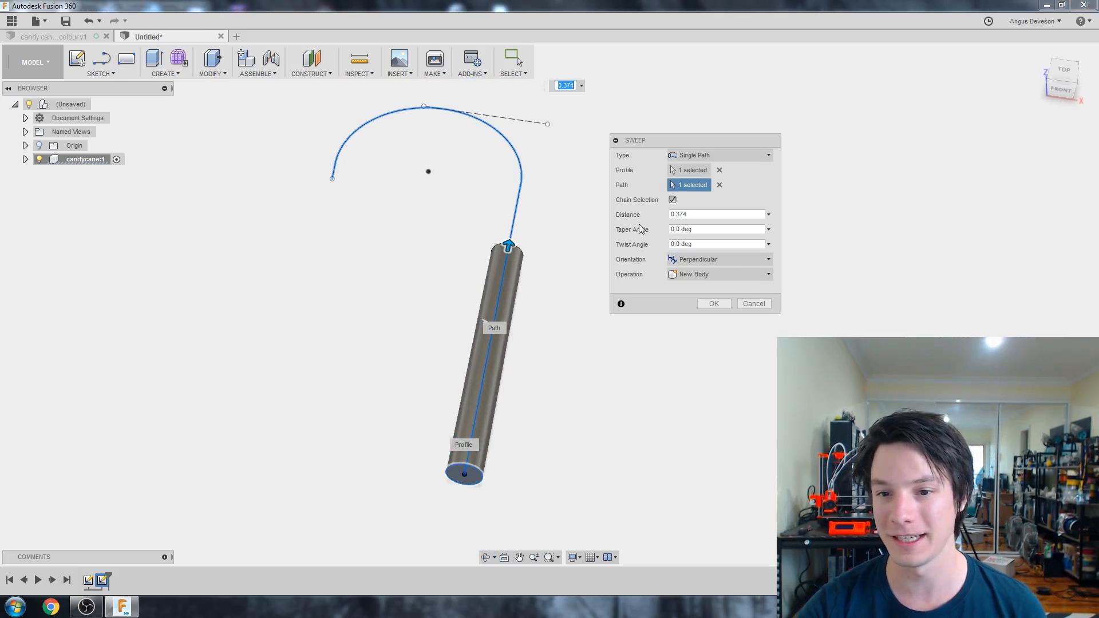
left_click_drag(507, 249, 314, 240)
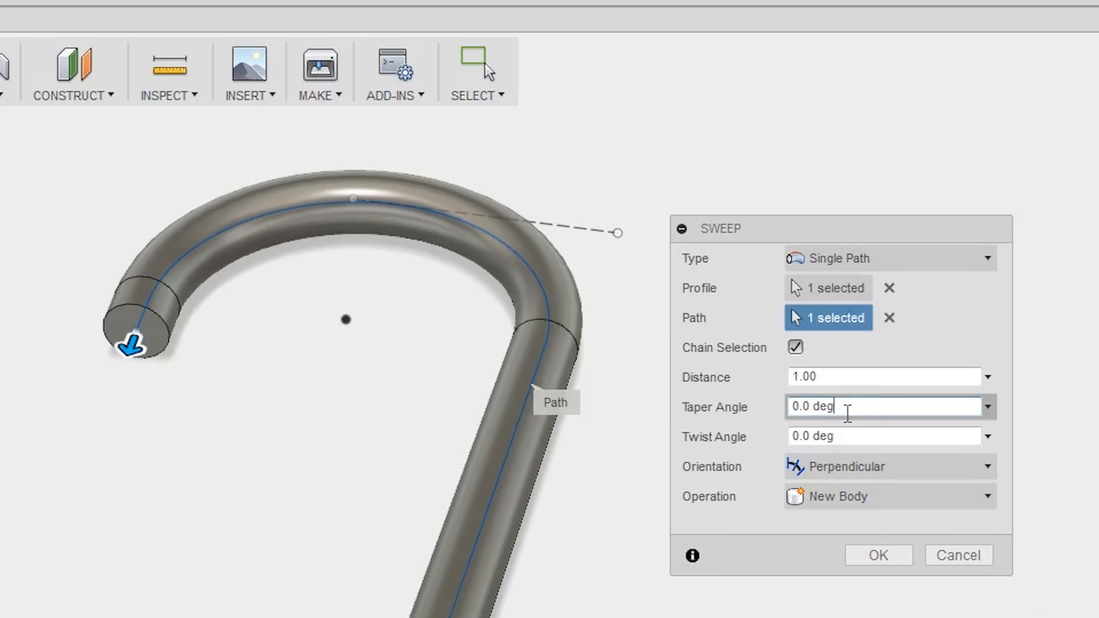
Try a taper angle of 0.5 deg on the sweep with the distance at 1.00
left_click(847, 405)
left_click(847, 401)
left_click(849, 402)
type("5")
left_click(858, 376)
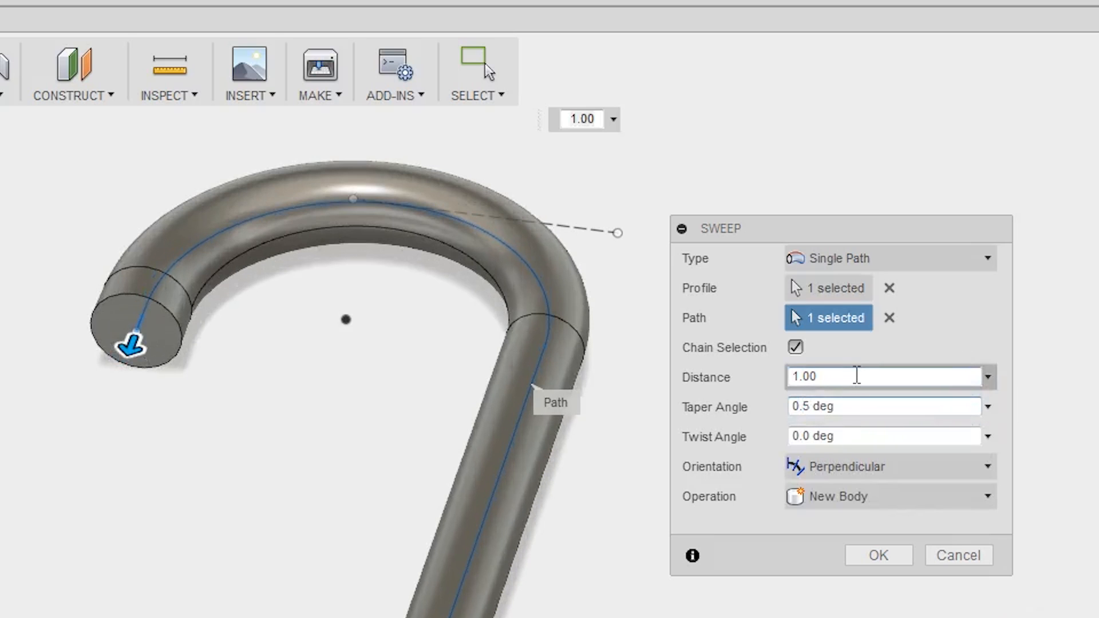
right_click(385, 484)
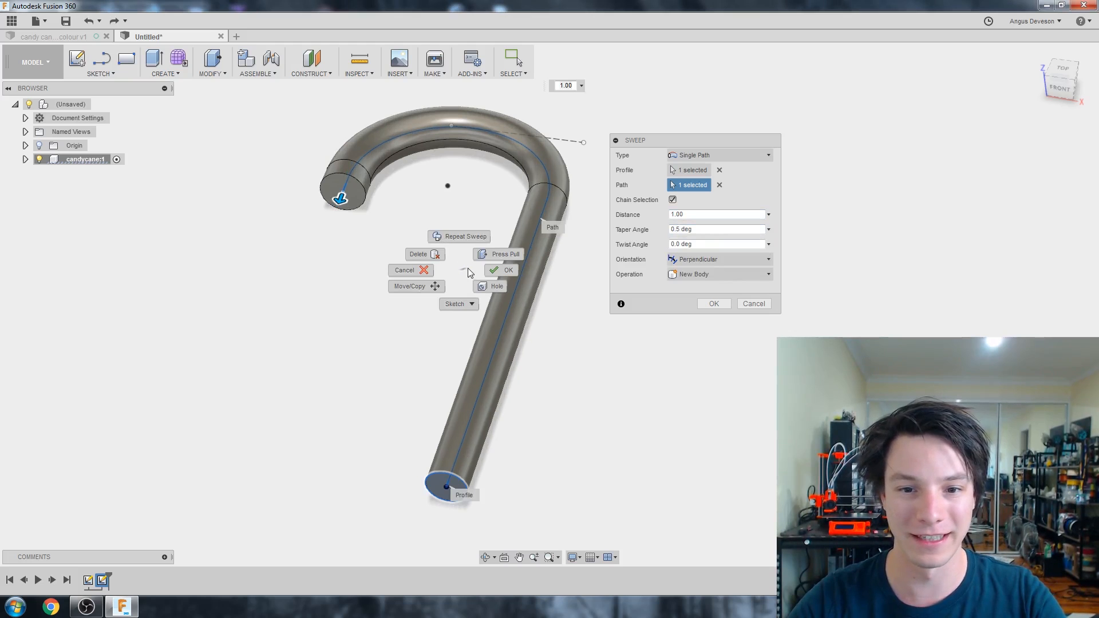
left_click(464, 269)
mouse_move(465, 269)
middle_mouse_down("shift")
mouse_move(492, 236)
mouse_move(464, 260)
mouse_move(472, 257)
middle_mouse_up("shift")
Set the sweep's taper angle to -0.5 deg and inspect how the cane narrows towards the hook
left_click(686, 230)
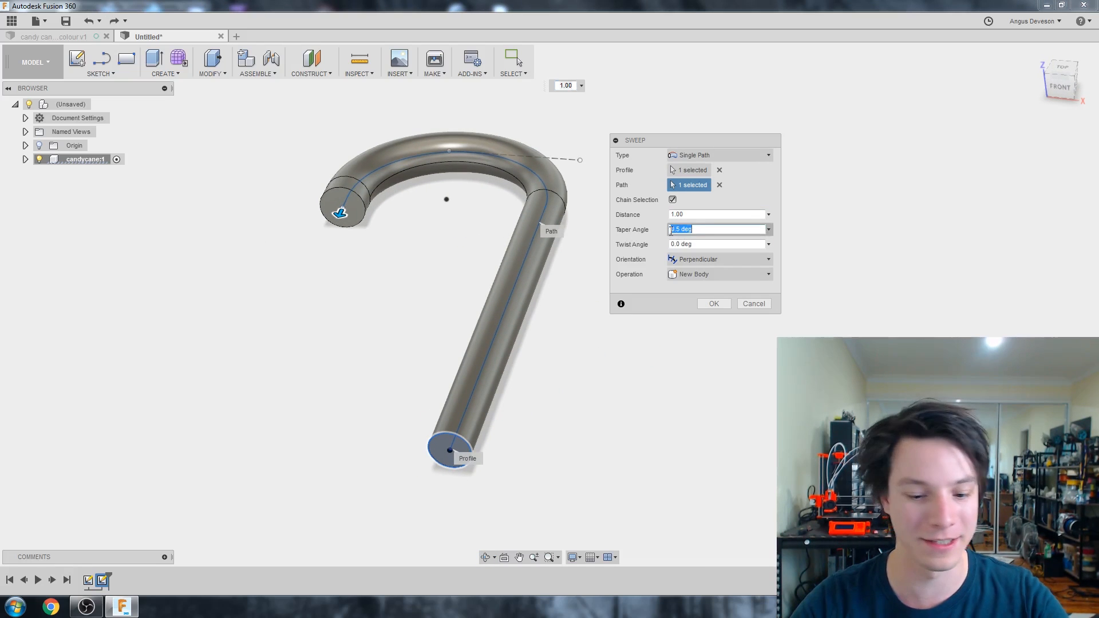
left_click(685, 230)
type("-")
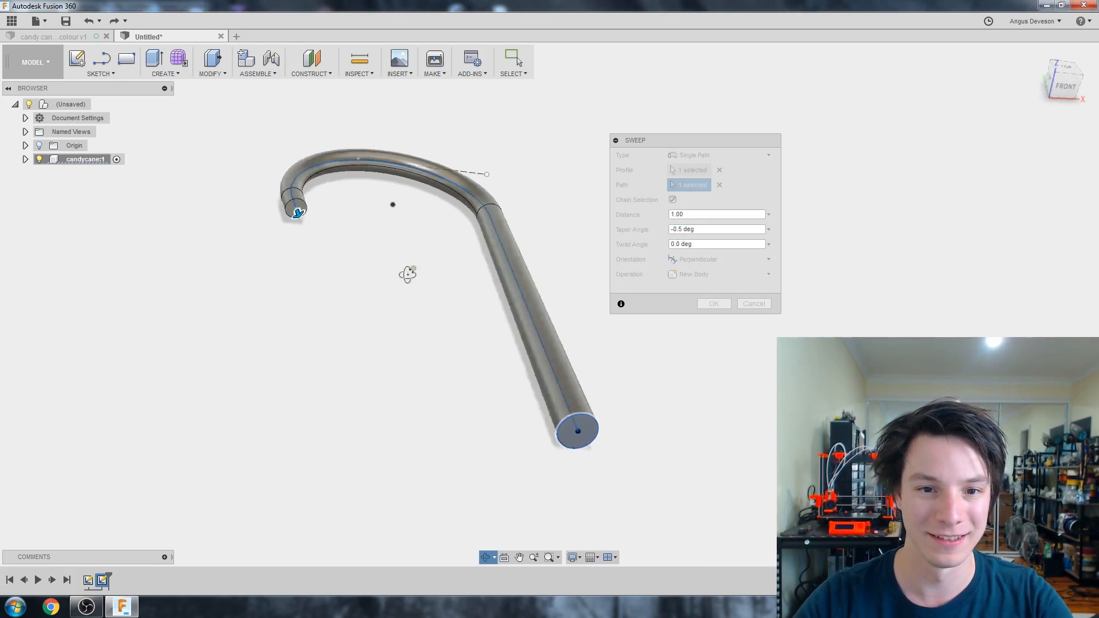
middle_click_drag(407, 273, 378, 296, "shift")
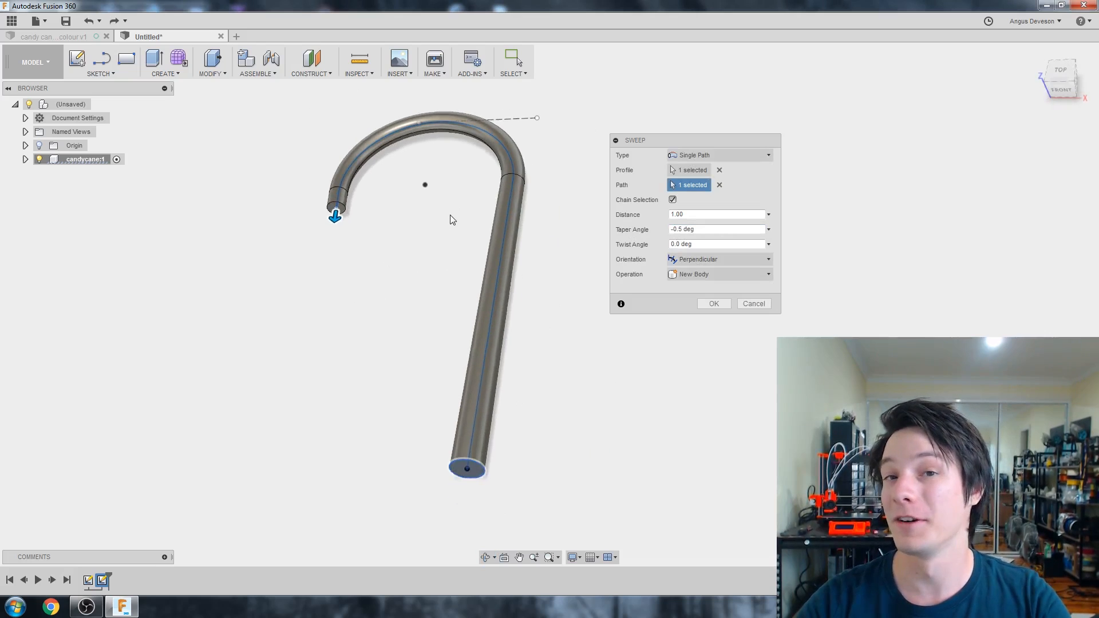
mouse_move(451, 216)
middle_mouse_down("shift")
mouse_move(452, 235)
mouse_move(458, 222)
middle_mouse_up("shift")
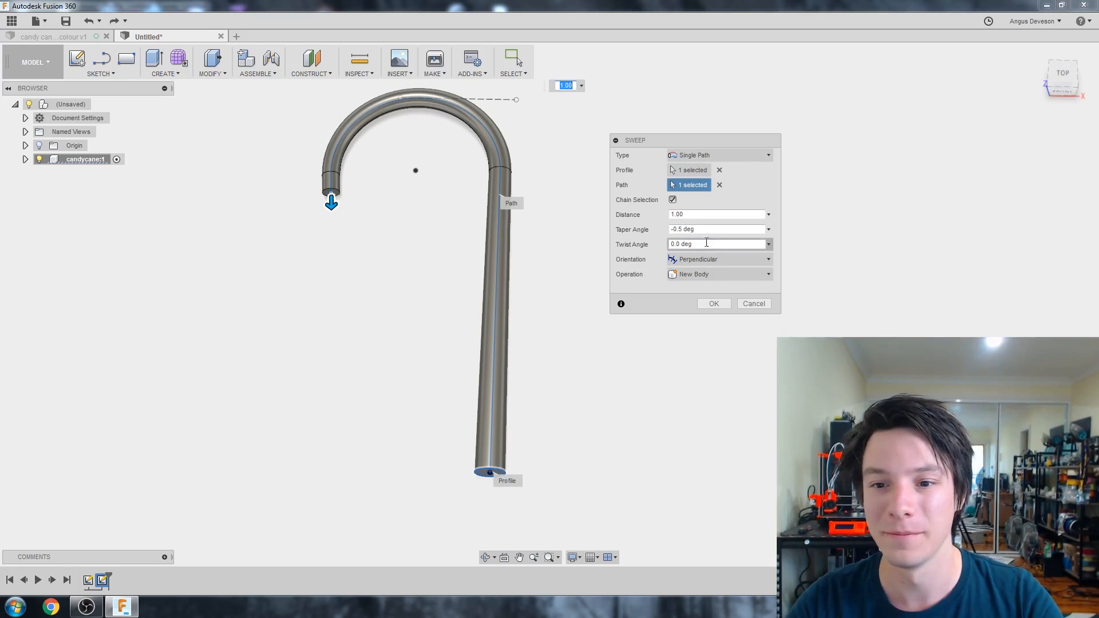
Reset the sweep's taper angle to 0 deg
left_click(673, 229)
triple_click(699, 228)
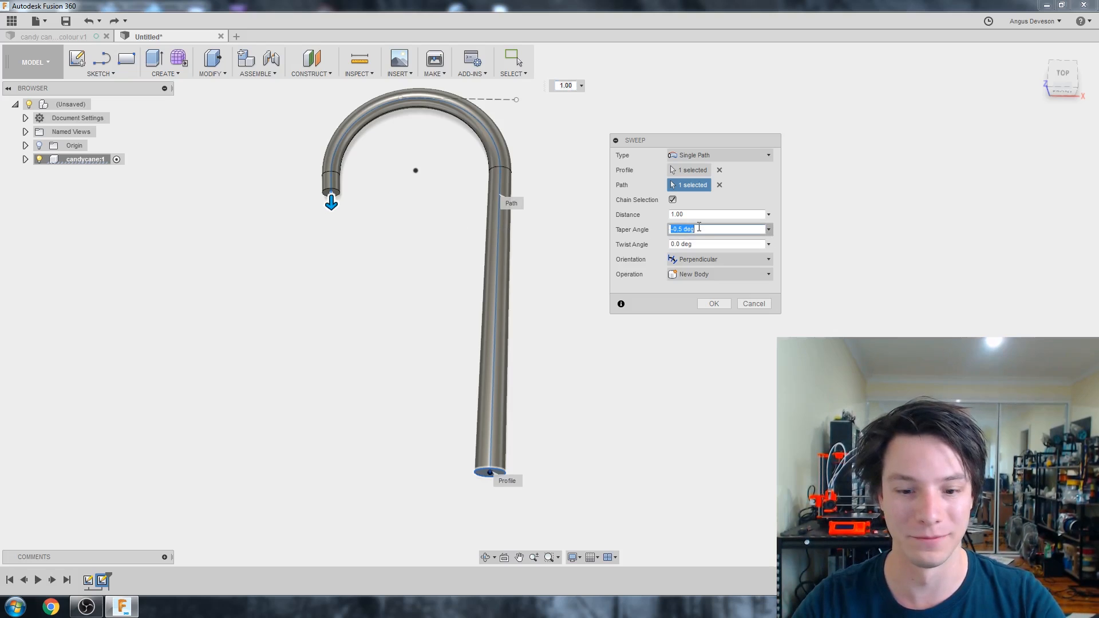
type("0")
left_click(706, 245)
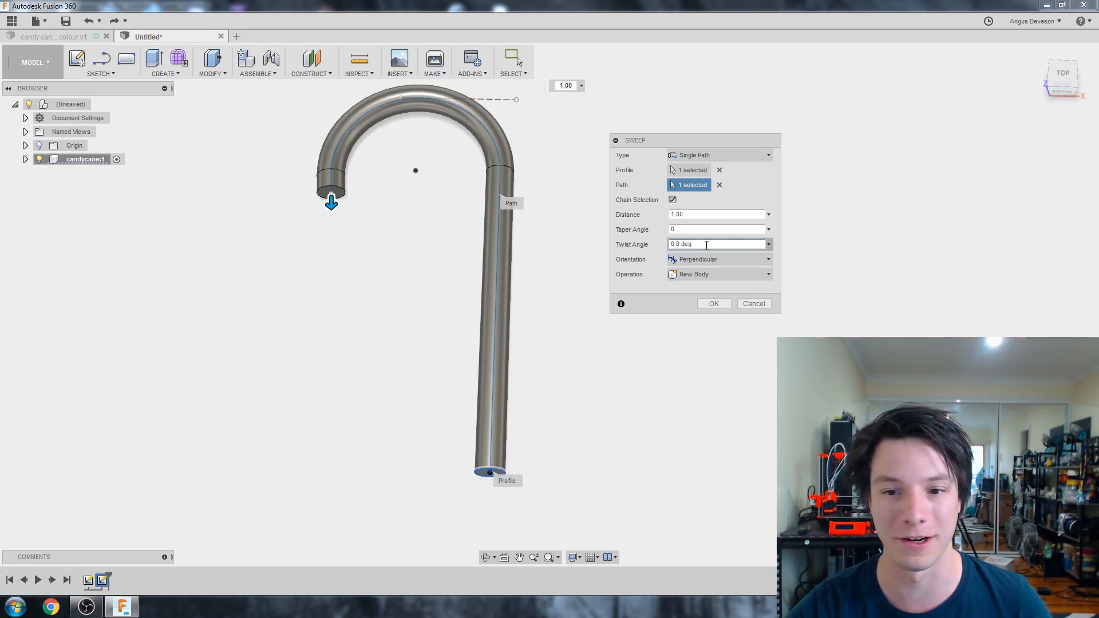
Try the Parallel orientation for the sweep with its distance cut back to about 0.73 of the path
left_click(734, 261)
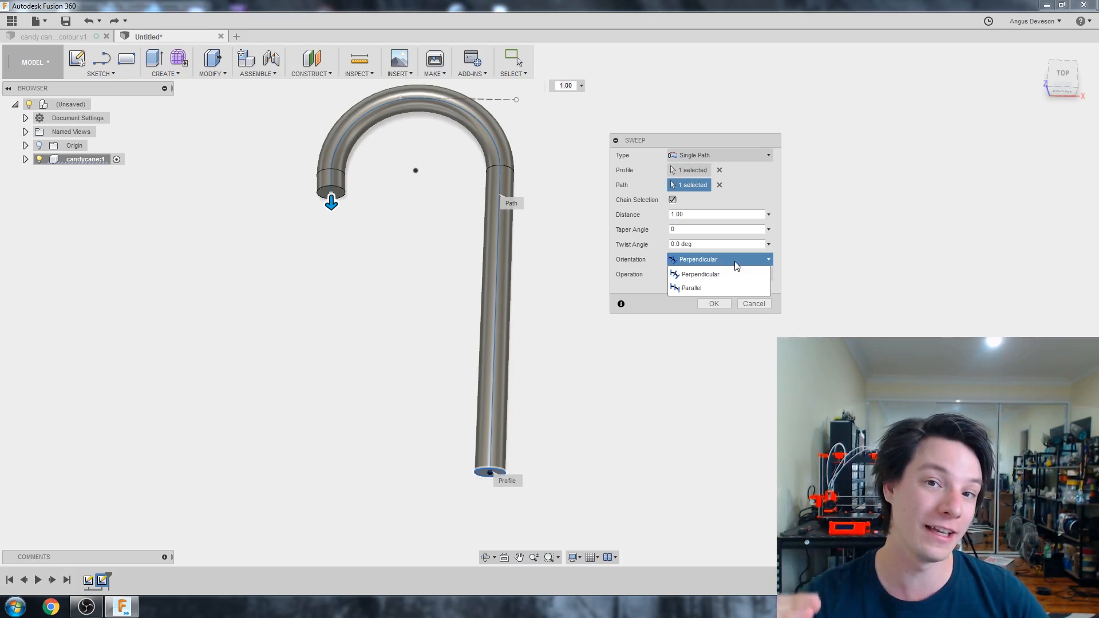
left_click(715, 286)
scroll(444, 301, "up", 2)
scroll(444, 300, "down", 2)
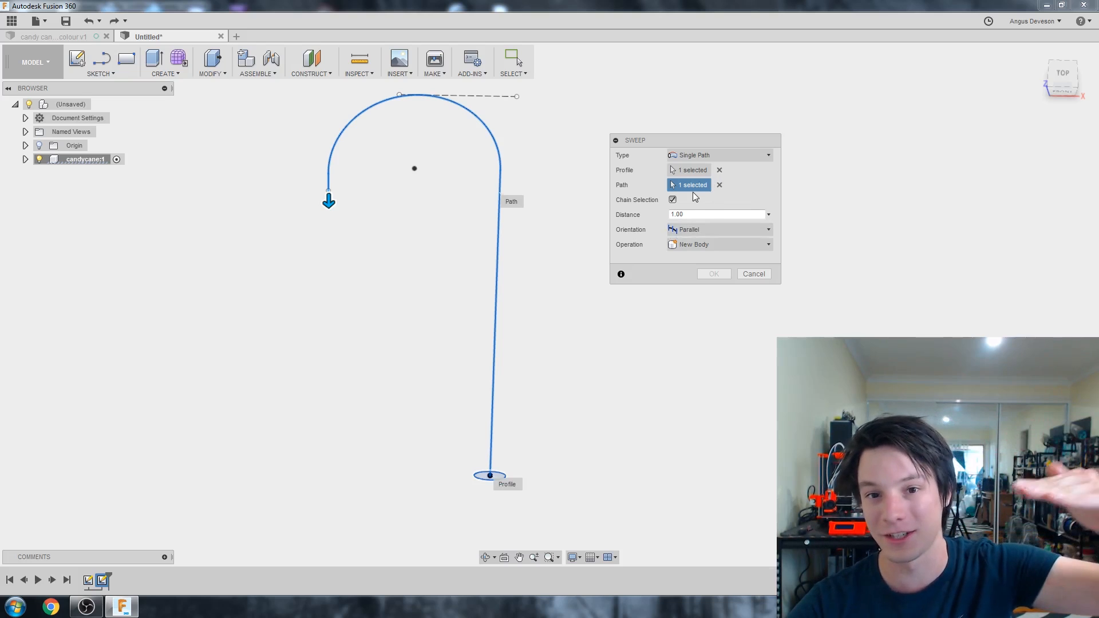
left_click_drag(331, 204, 424, 102)
middle_click_drag(393, 142, 393, 190, "shift")
middle_click_drag(405, 131, 410, 200)
scroll(415, 195, "up", 1)
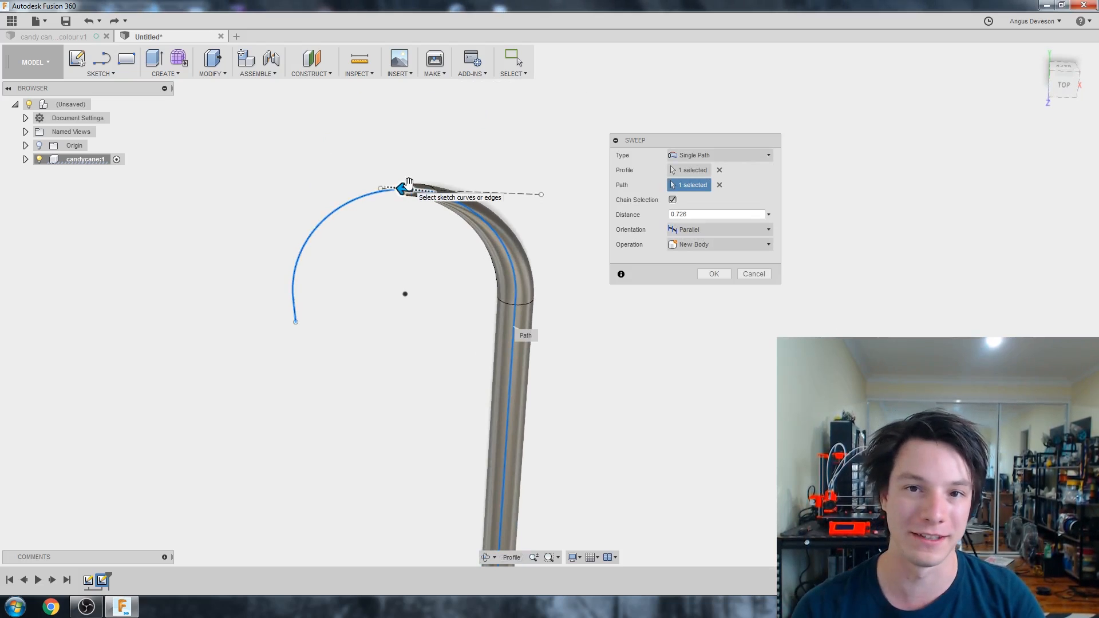
Return the sweep orientation to Perpendicular and extend its distance to 1.00 at the end of the hook
left_click(727, 229)
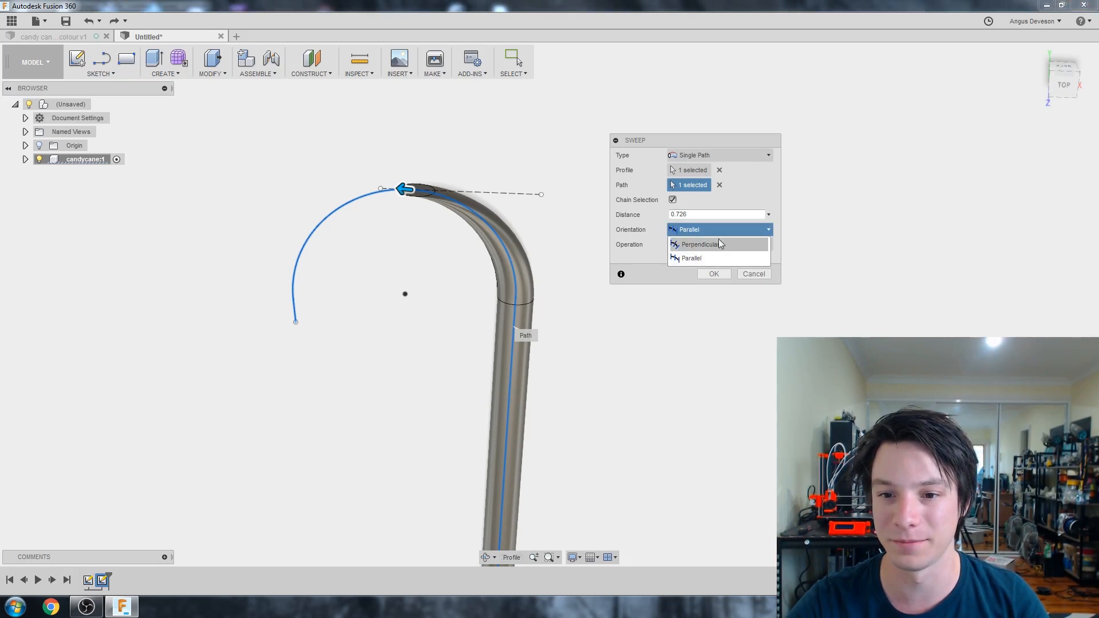
left_click(747, 229)
left_click(747, 229)
left_click(728, 244)
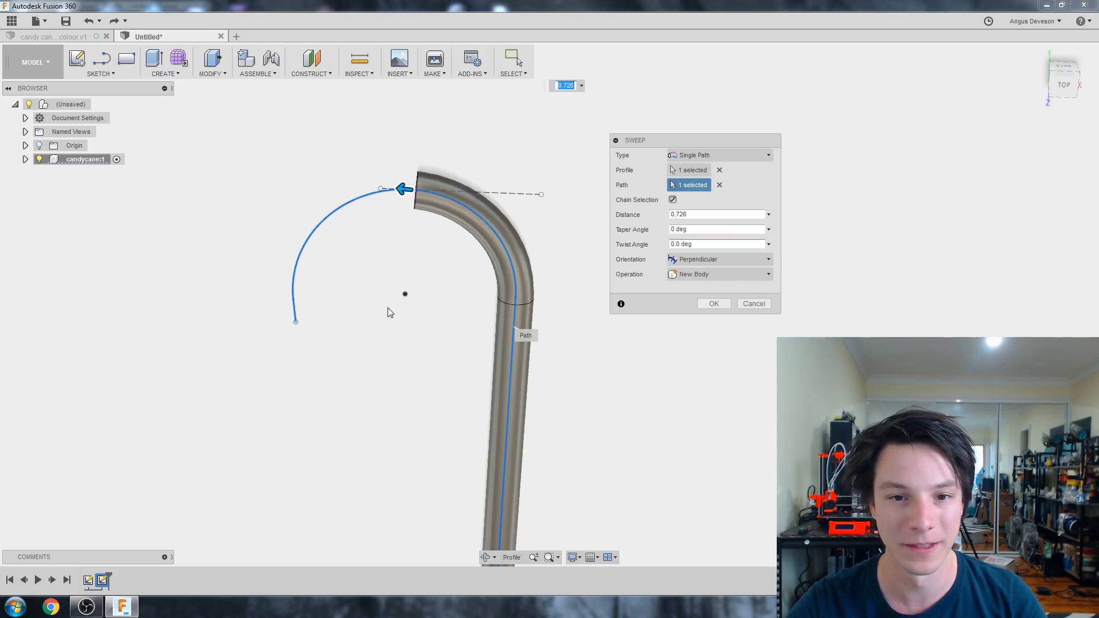
middle_click_drag(387, 309, 444, 210, "shift")
left_click_drag(446, 184, 303, 342)
middle_click_drag(304, 341, 368, 299, "shift")
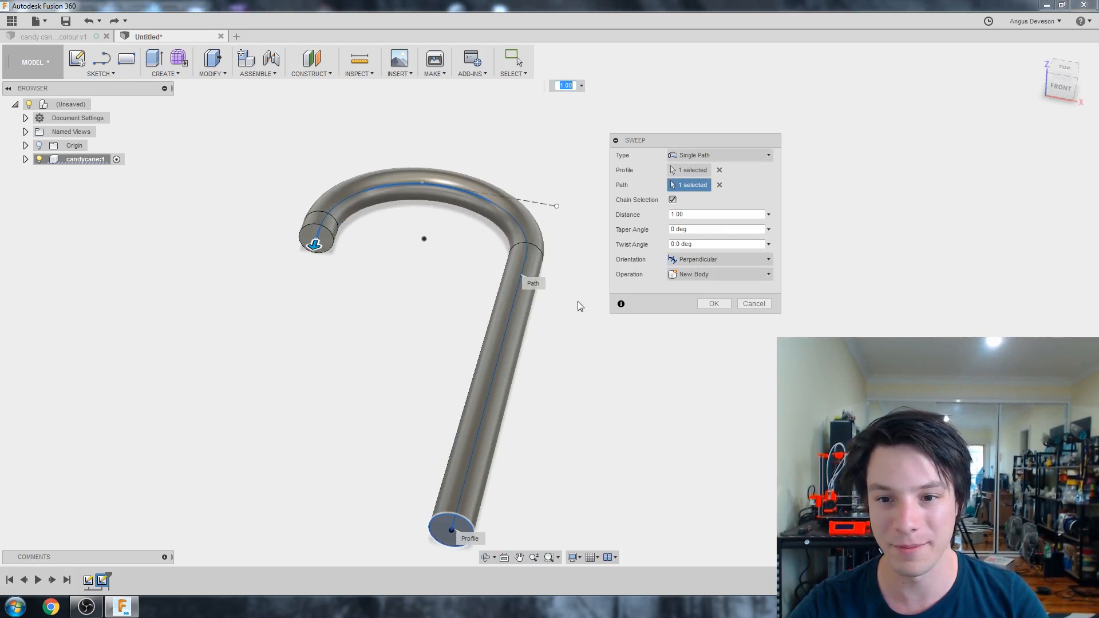
Keep the sweep operation as New Body and create the solid candy cane
left_click(709, 273)
left_click(709, 274)
left_click(726, 304)
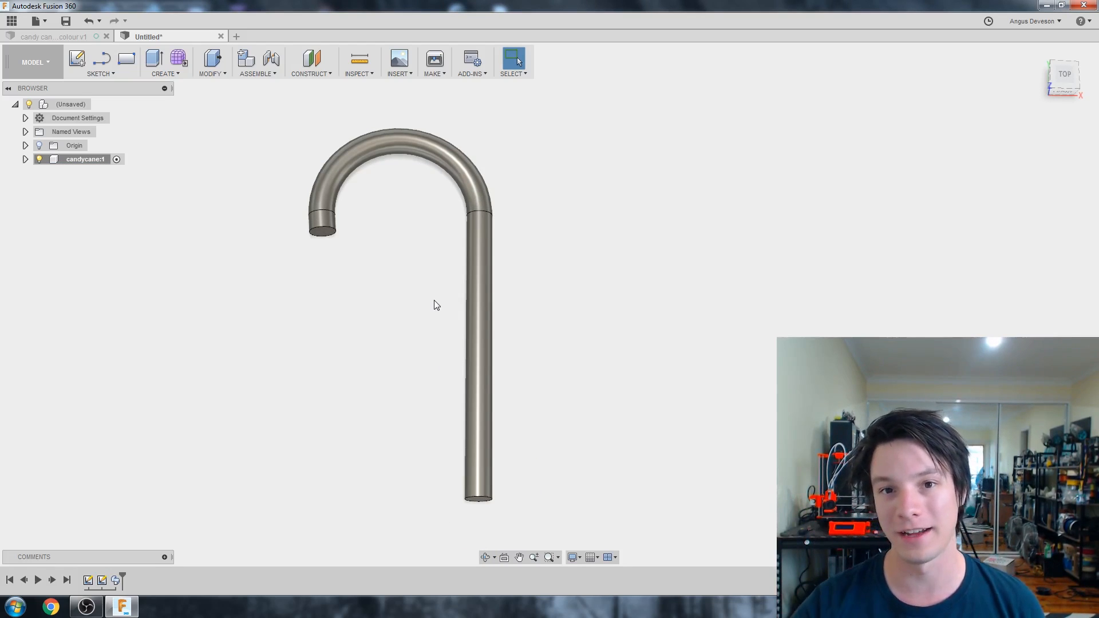
mouse_move(454, 302)
middle_mouse_down("shift")
mouse_move(397, 302)
mouse_move(445, 283)
middle_mouse_up("shift")
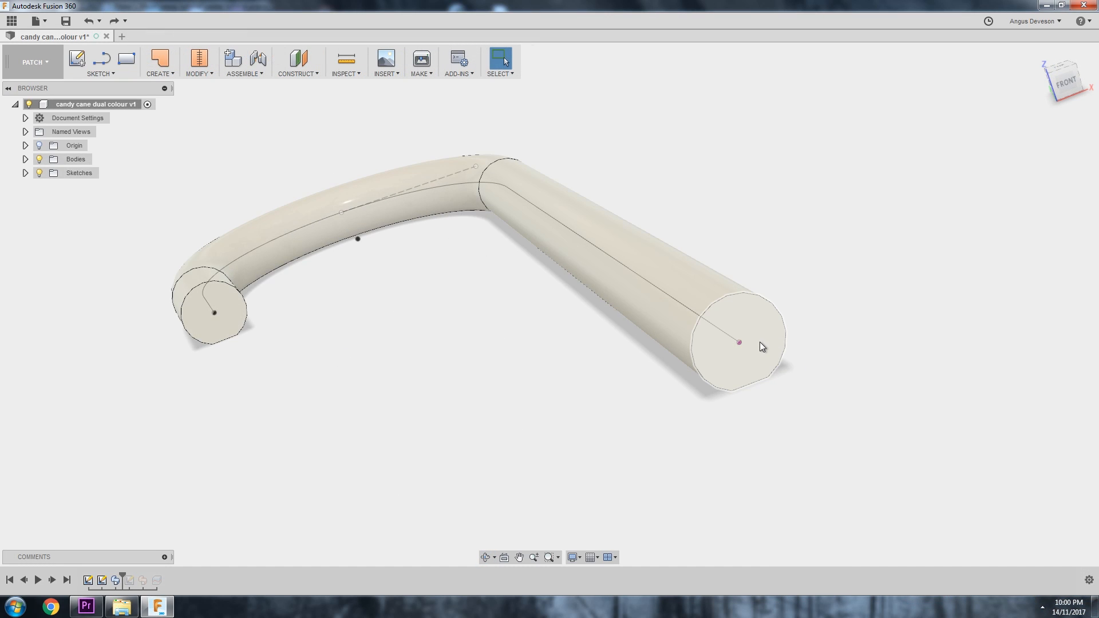
In the candy cane dual colour v1 design, delete the end face at the stem's base to open the cane's body
left_click(760, 341)
key("Delete")
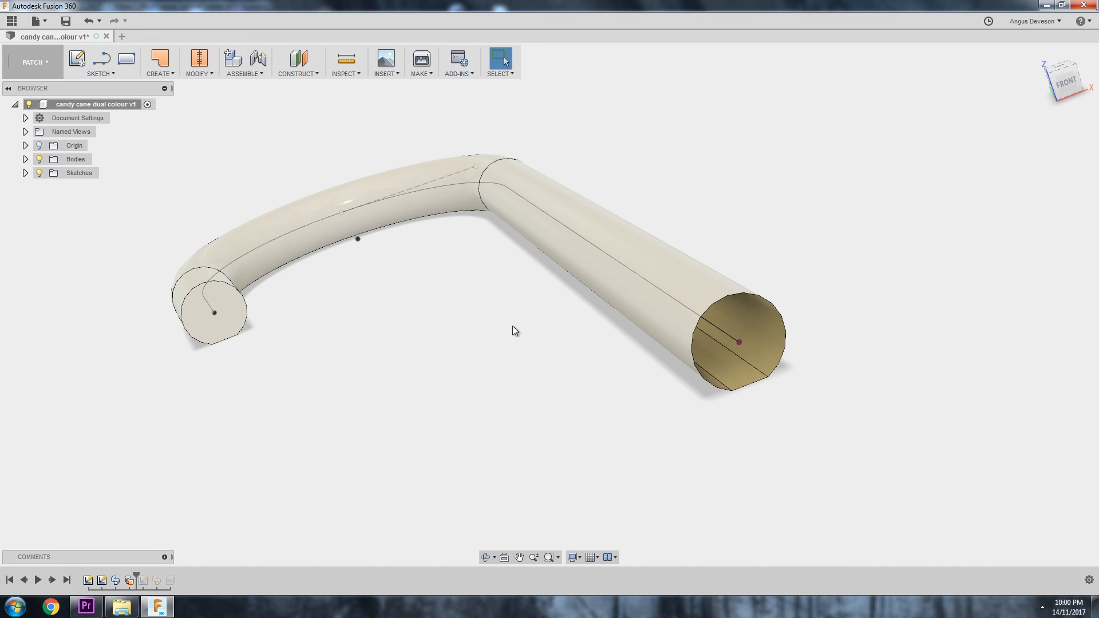
middle_click_drag(513, 325, 490, 314, "shift")
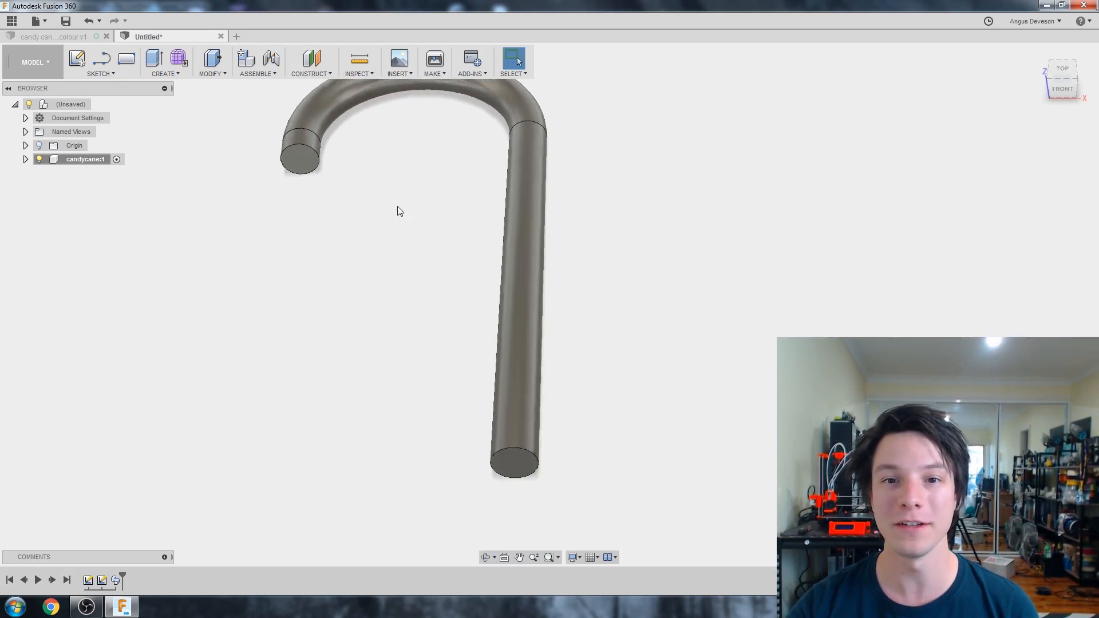
Switch the untitled candy cane design from the Model workspace to the Patch workspace
middle_click_drag(399, 172, 380, 231)
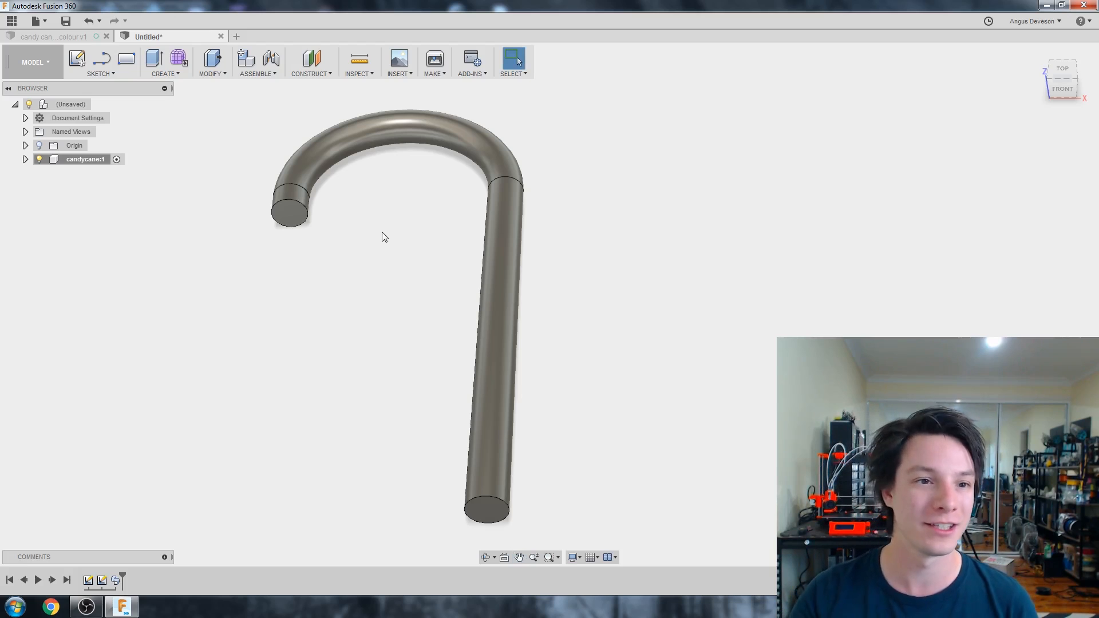
left_click(37, 63)
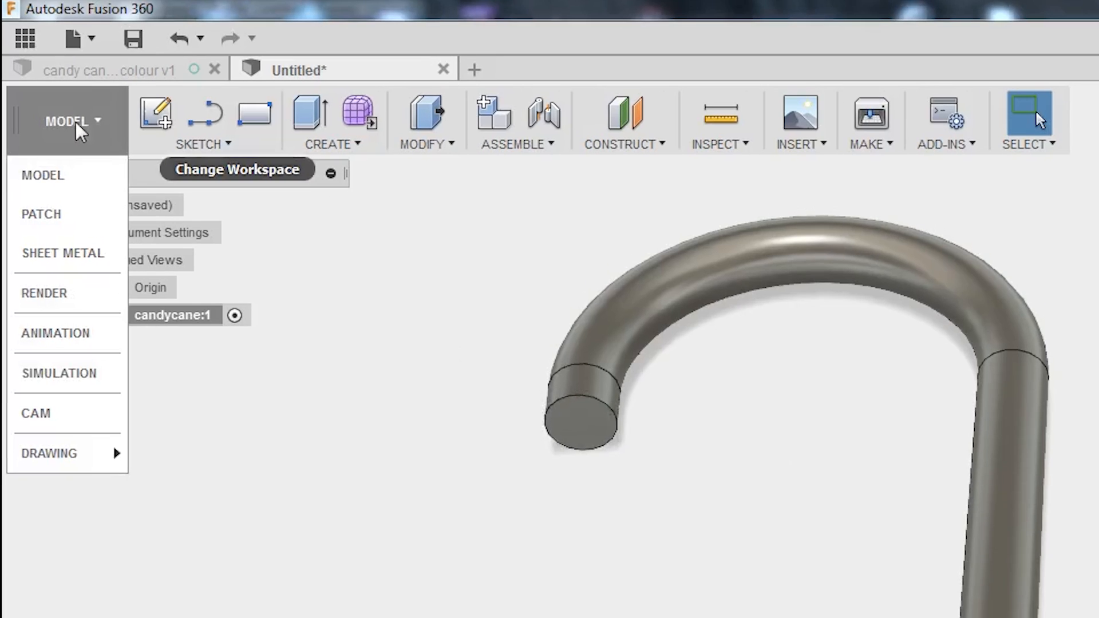
left_click(78, 214)
scroll(483, 569, "down", 2)
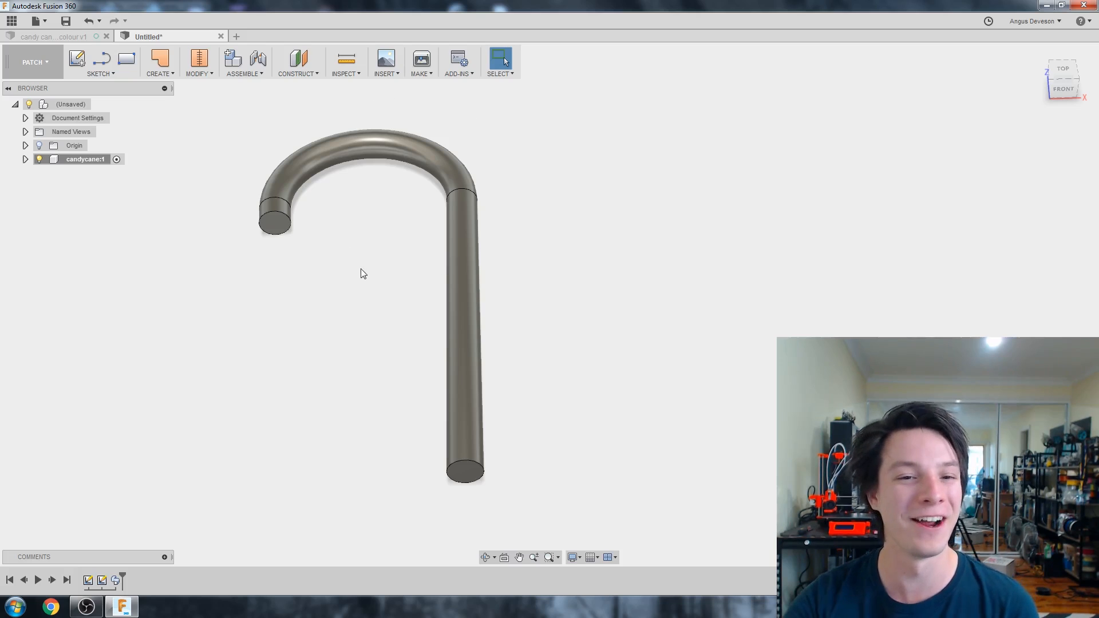
Sketch a vertical line on the end face at the stem's base, crossing its centre and extending past both edges
left_click(77, 58)
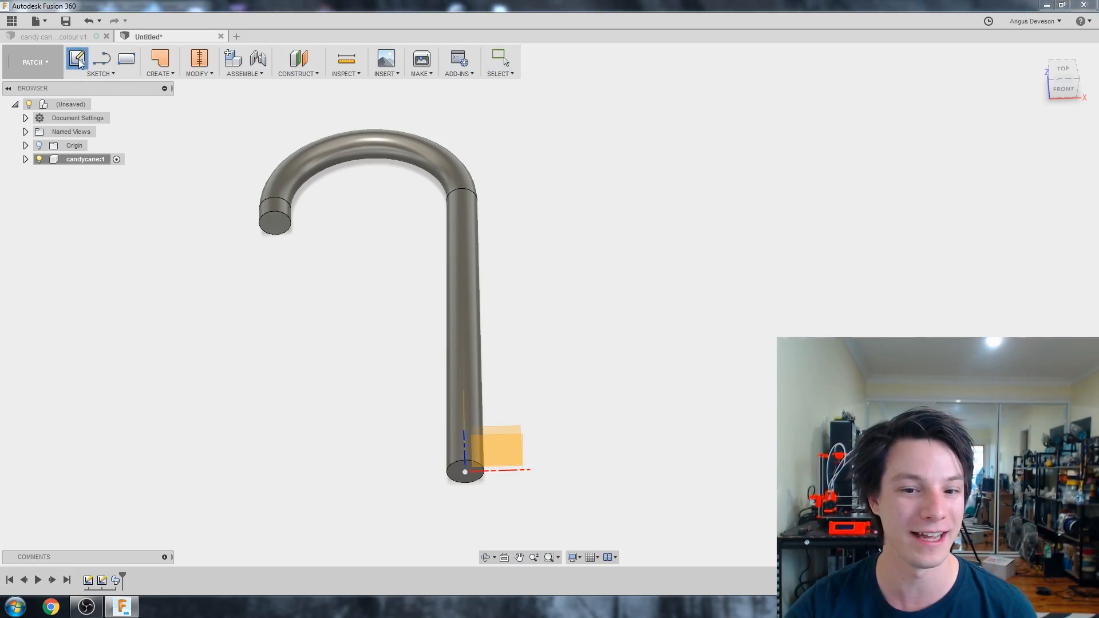
mouse_move(412, 400)
middle_mouse_down("shift")
mouse_move(404, 373)
mouse_move(356, 341)
mouse_move(424, 345)
mouse_move(357, 332)
middle_mouse_up("shift")
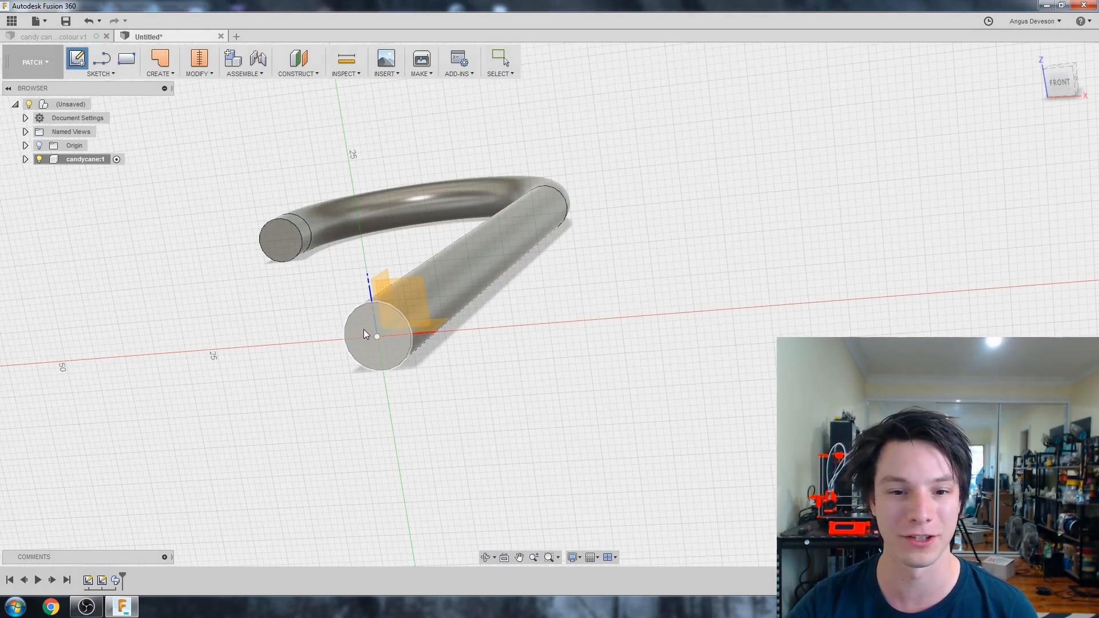
left_click(363, 330)
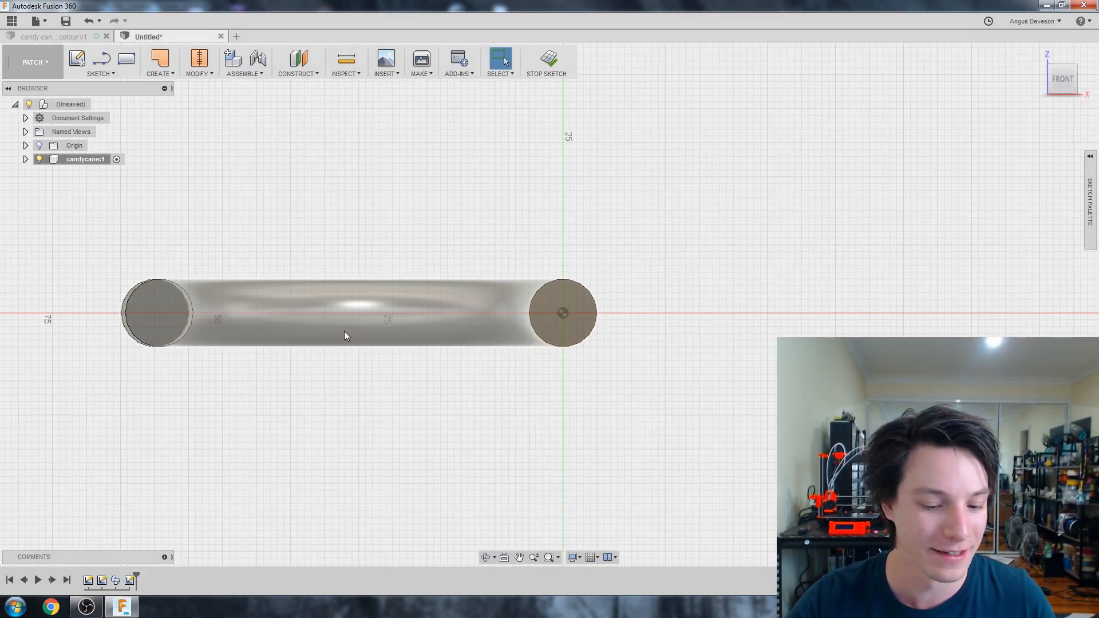
key("l")
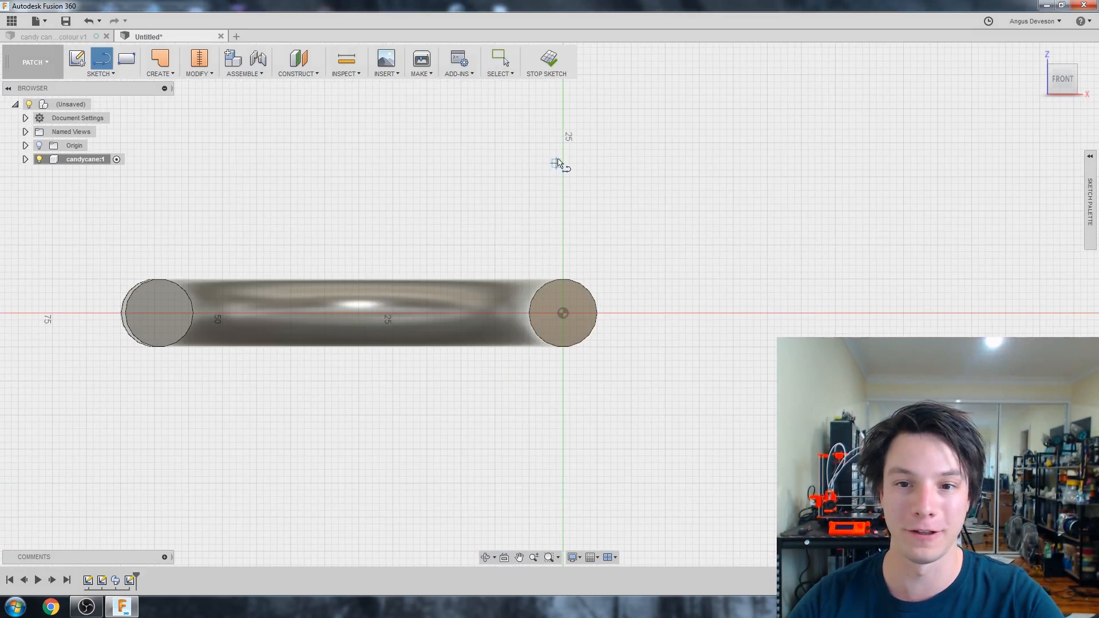
left_click(562, 231)
left_click(563, 387)
key("Escape")
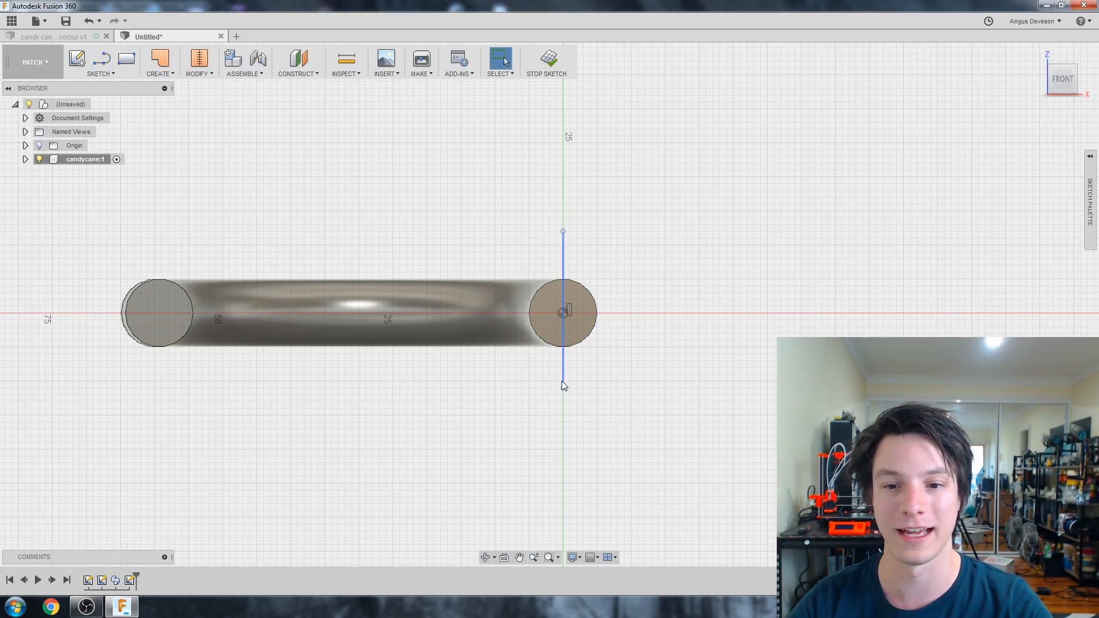
Constrain the vertical line's midpoint to the origin and finish the sketch
right_click(562, 312)
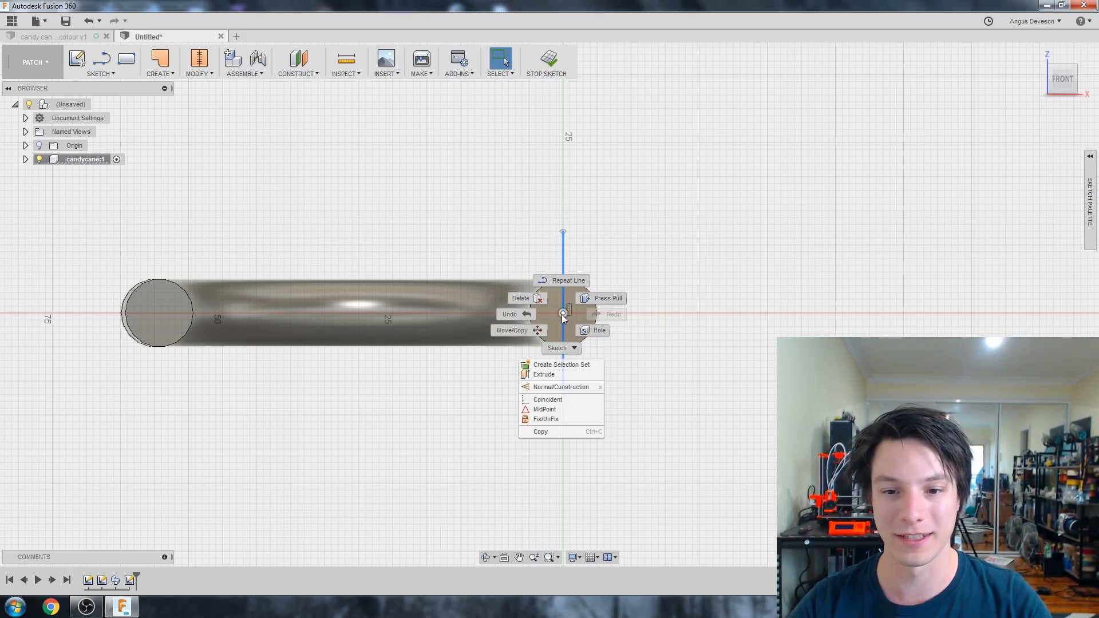
left_click(554, 410)
scroll(623, 289, "up", 3)
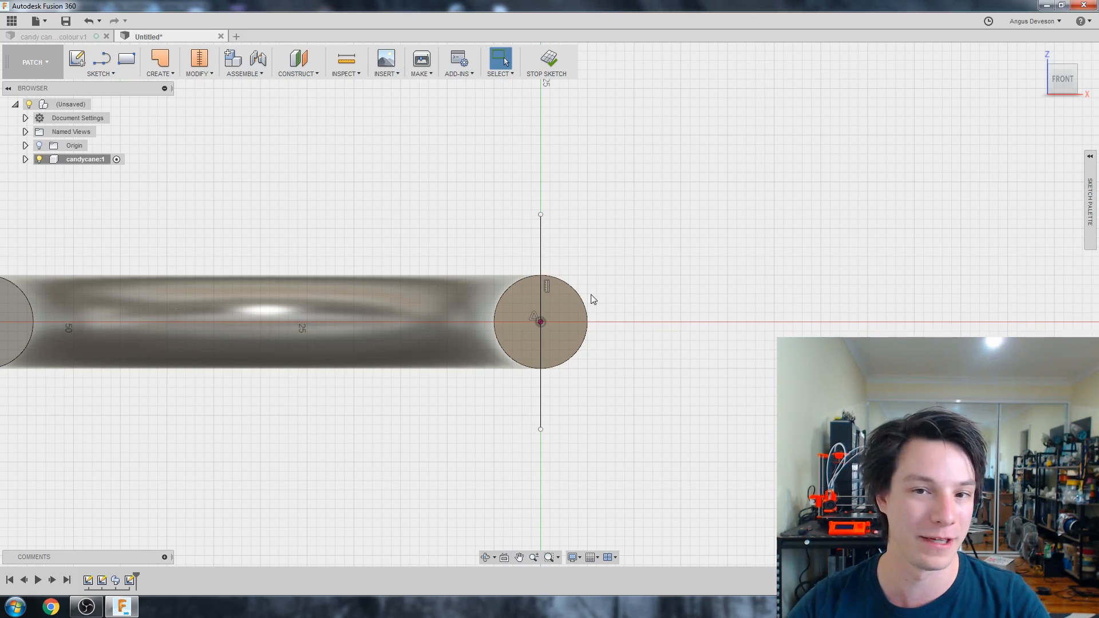
middle_click_drag(590, 294, 307, 313, "shift")
scroll(307, 313, "down", 1)
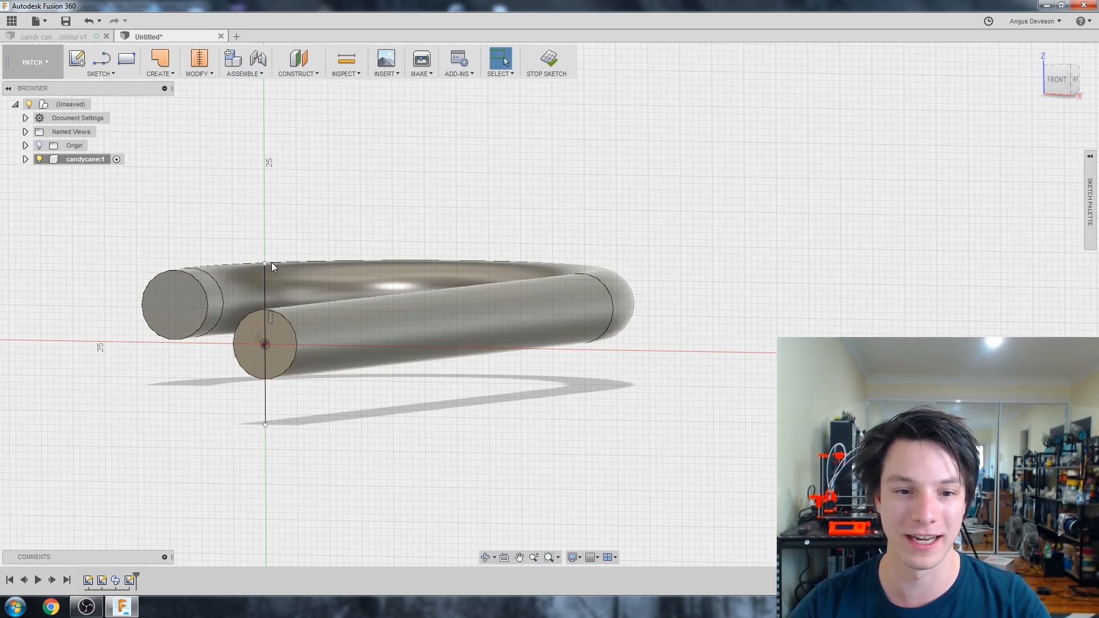
middle_click_drag(223, 304, 137, 238, "shift")
left_click(548, 63)
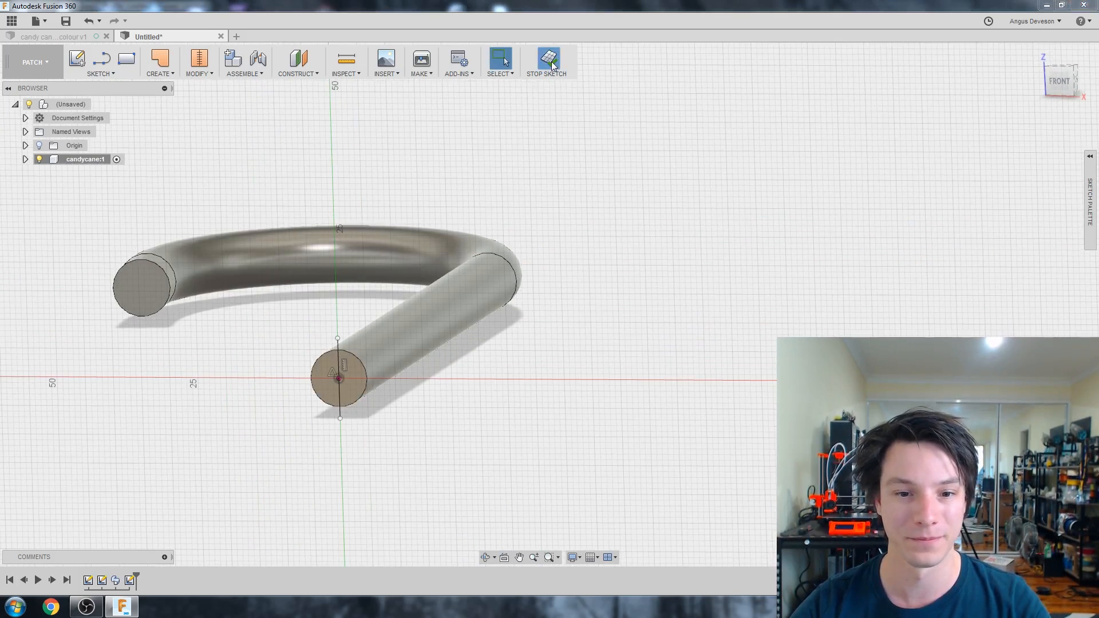
scroll(497, 142, "down", 1)
scroll(403, 326, "up", 2)
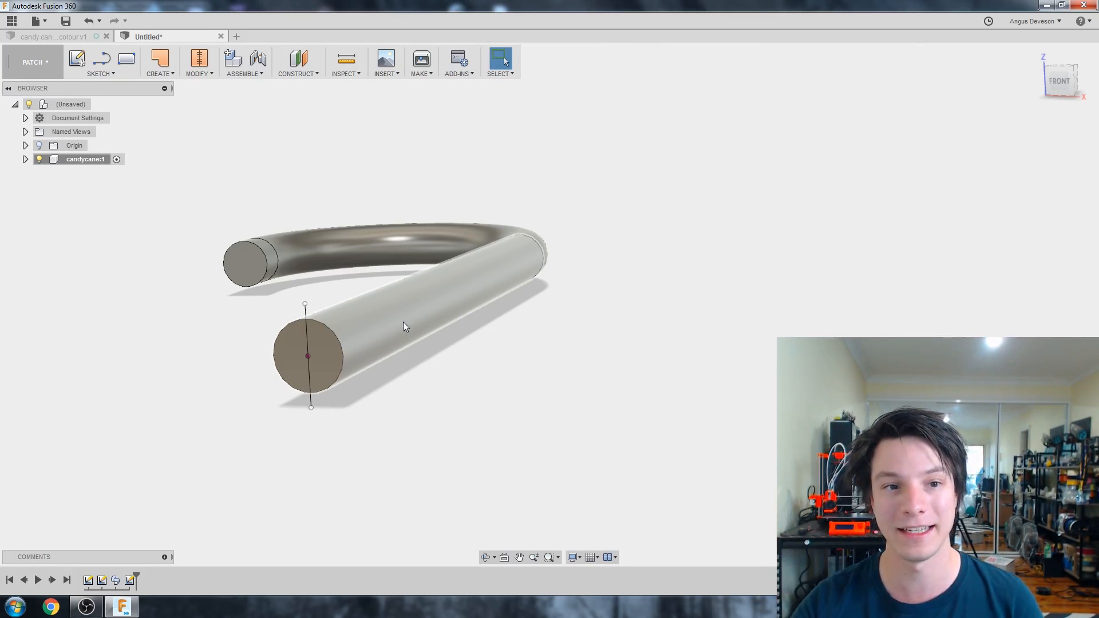
Start a surface Sweep with the vertical line at the stem's base as its profile
left_click(159, 62)
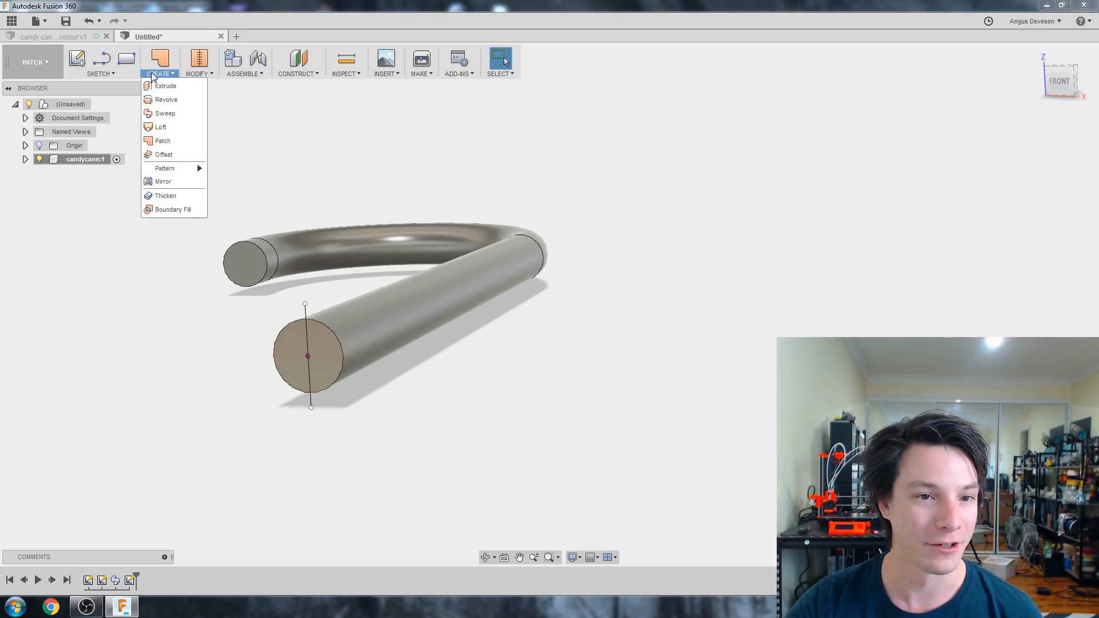
left_click(165, 113)
middle_click_drag(142, 243, 260, 209, "shift")
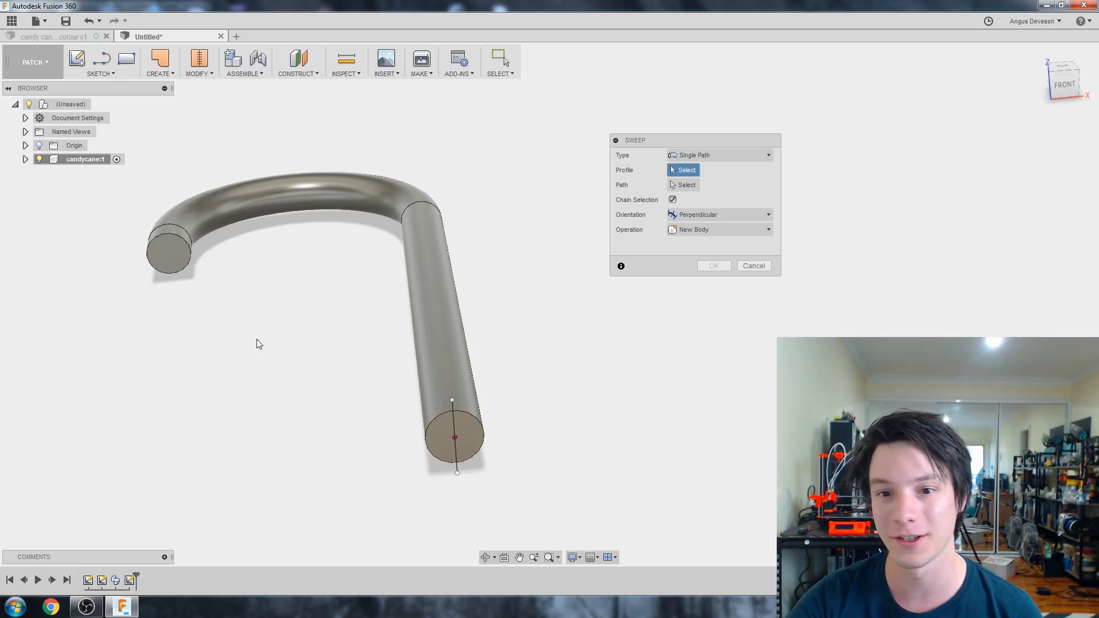
left_click(455, 405)
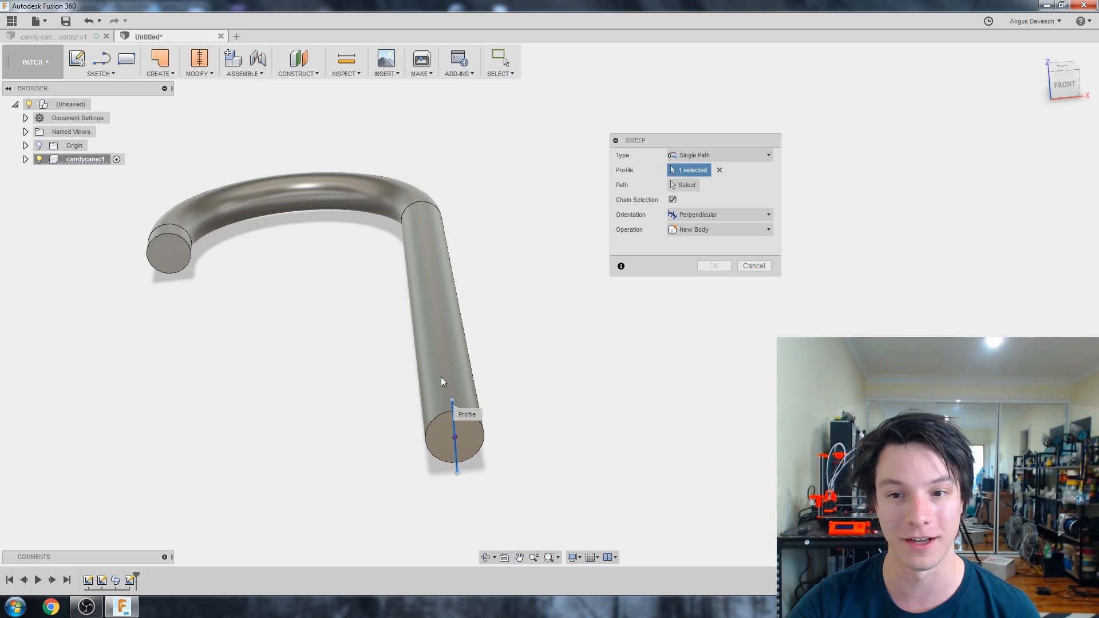
Show Sketch1 of the candycane component and use its stem-and-hook curve as the sweep path
left_click(686, 187)
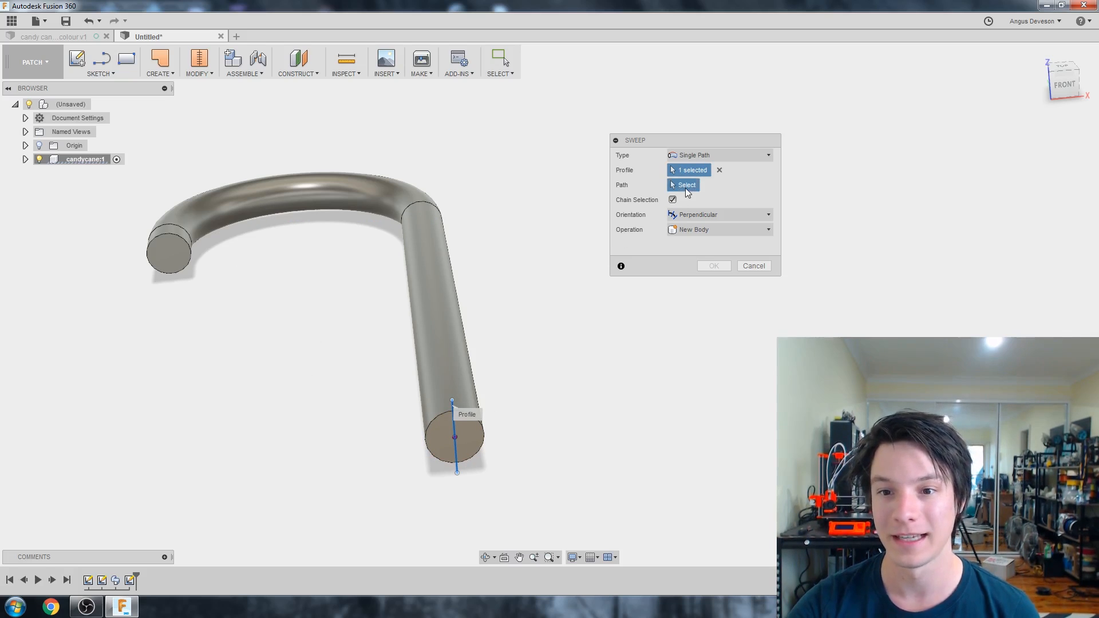
left_click(26, 160)
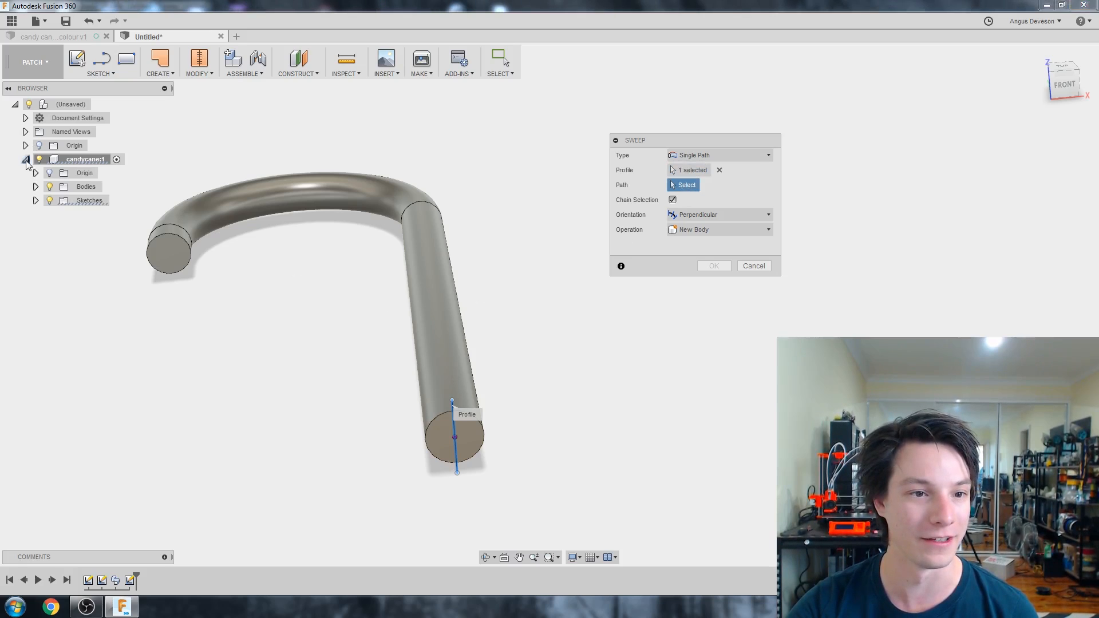
left_click(35, 201)
left_click(60, 215)
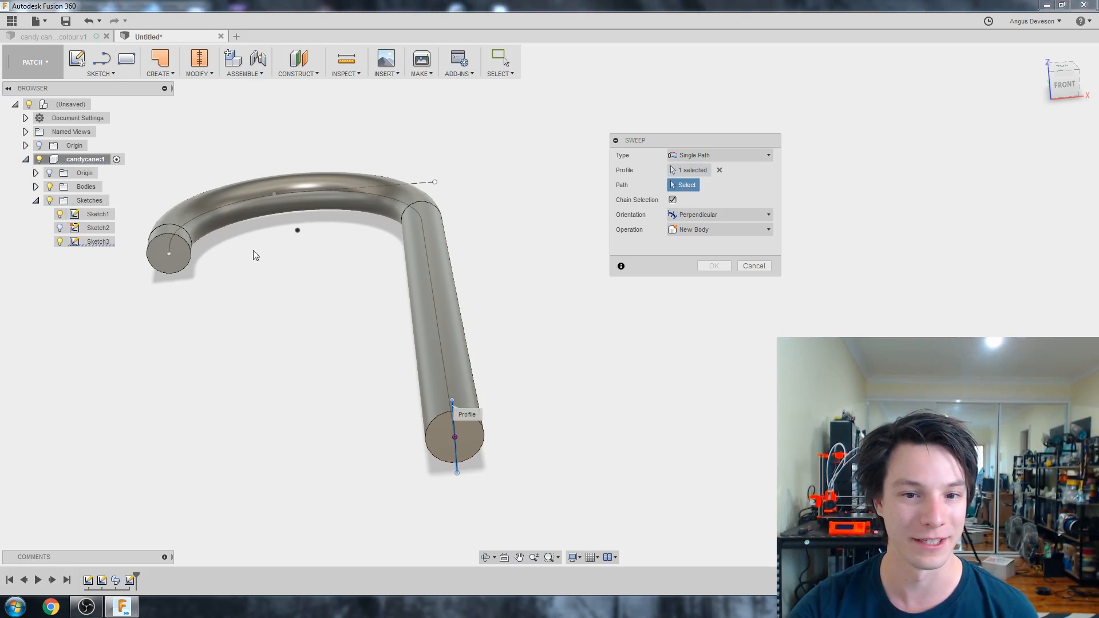
left_click(427, 255)
mouse_move(426, 255)
middle_mouse_down("shift")
mouse_move(228, 307)
mouse_move(232, 327)
mouse_move(221, 294)
mouse_move(203, 289)
mouse_move(231, 293)
middle_mouse_up("shift")
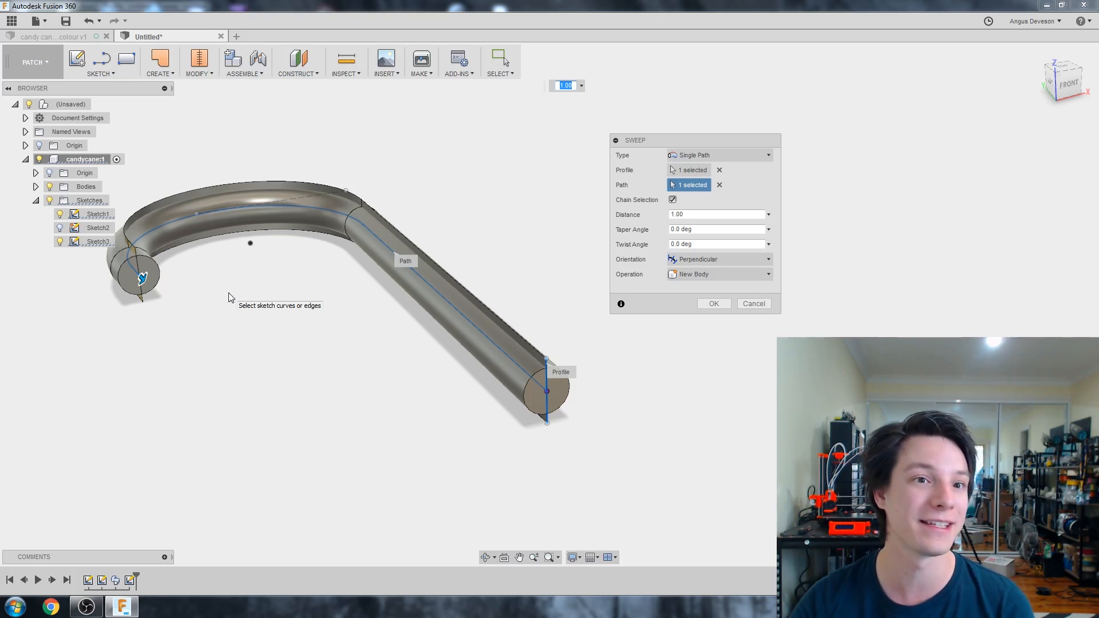
middle_click_drag(279, 345, 422, 279, "shift")
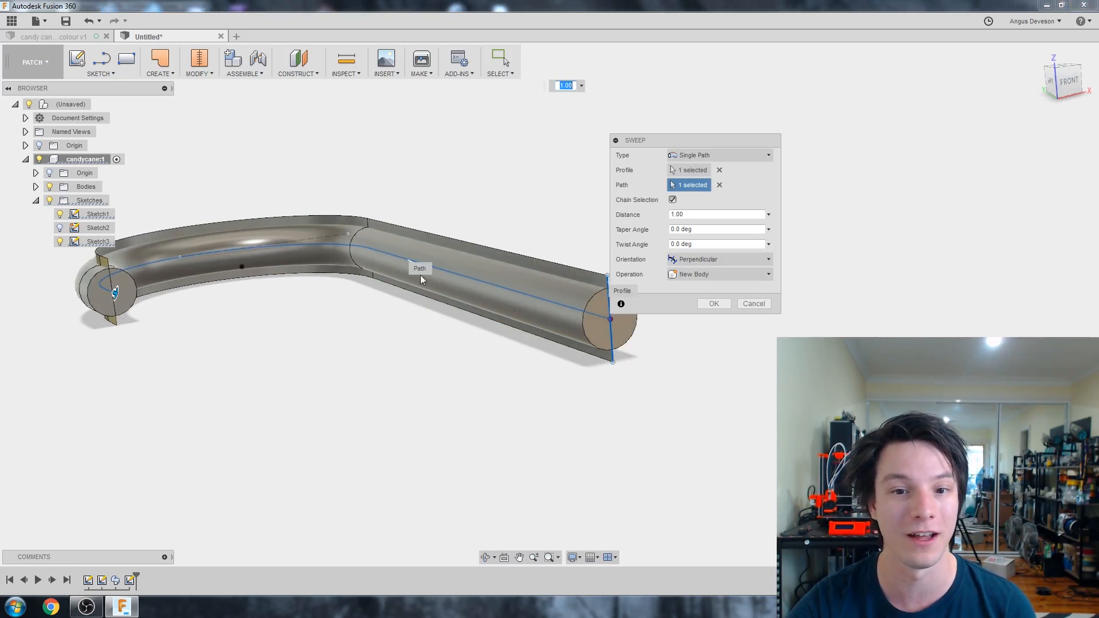
middle_click_drag(167, 309, 208, 321, "shift")
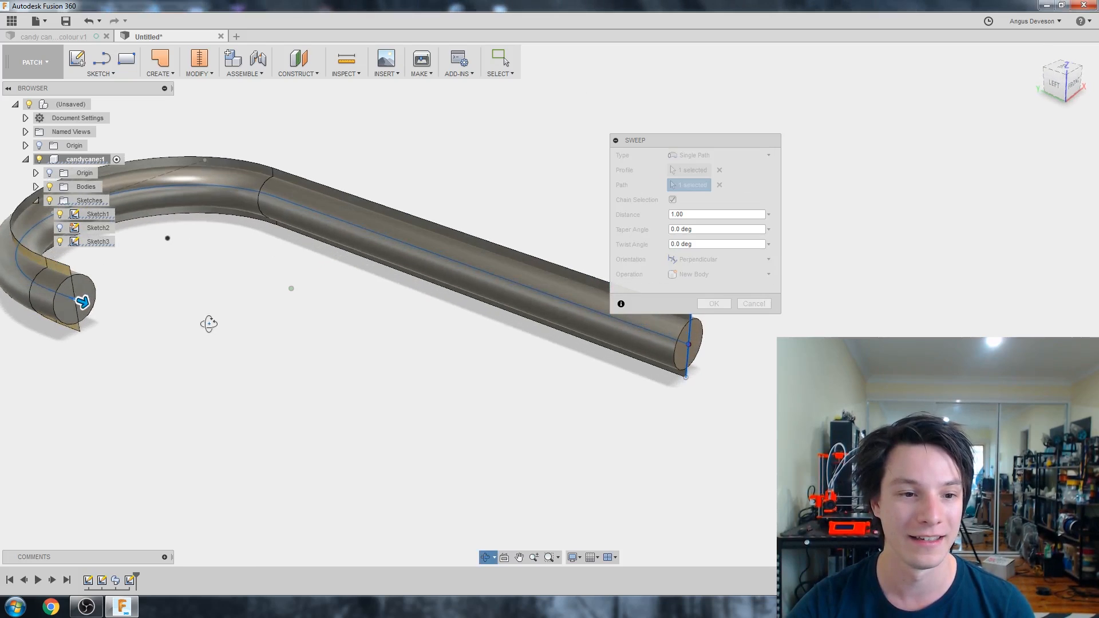
middle_click_drag(320, 354, 249, 155, "shift")
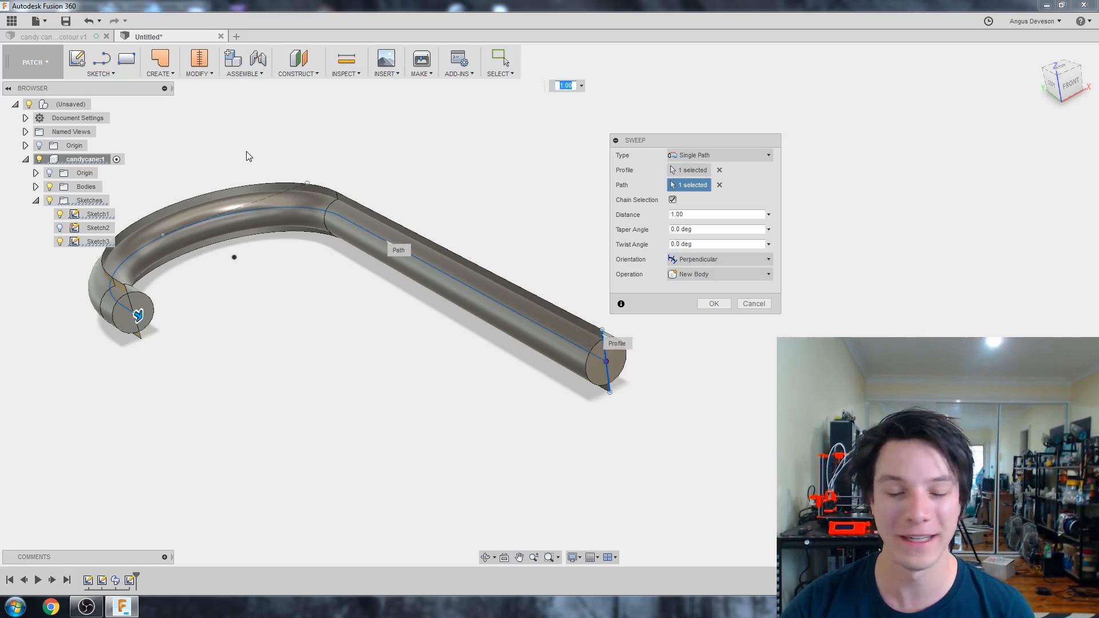
Try twist angles of 15 and 360 degrees for the swept surface
left_click_drag(676, 243, 733, 243)
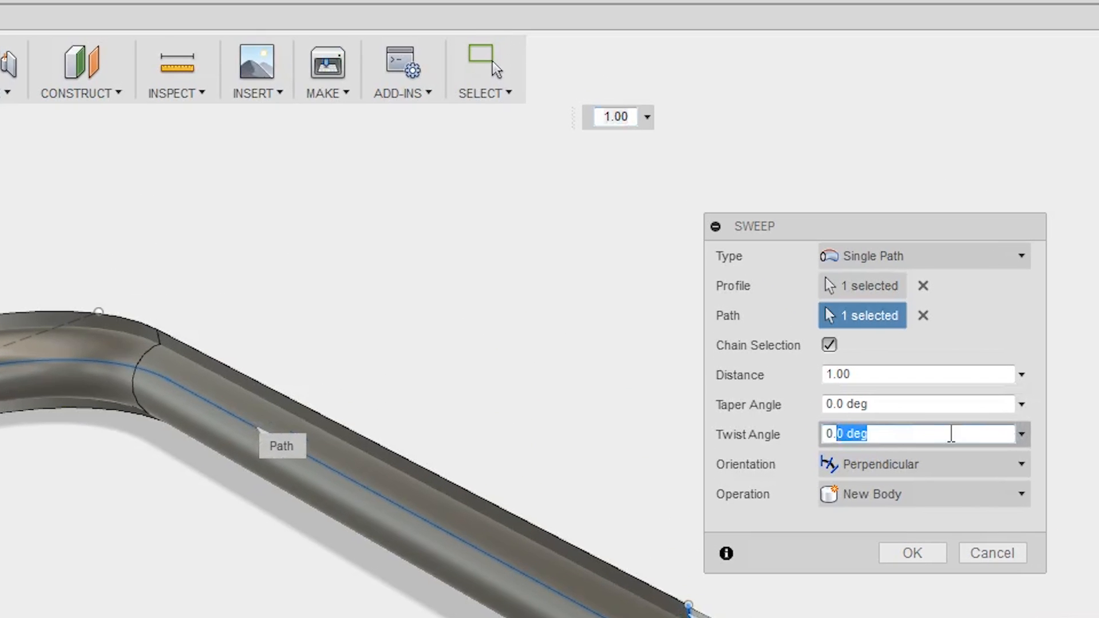
left_click_drag(951, 434, 810, 435)
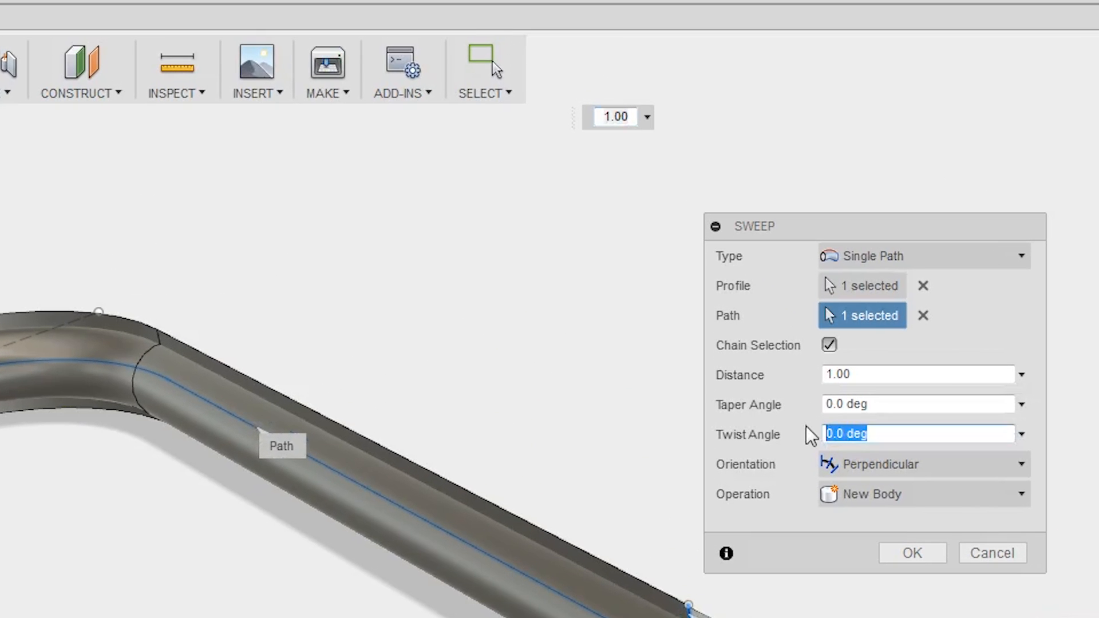
type("15")
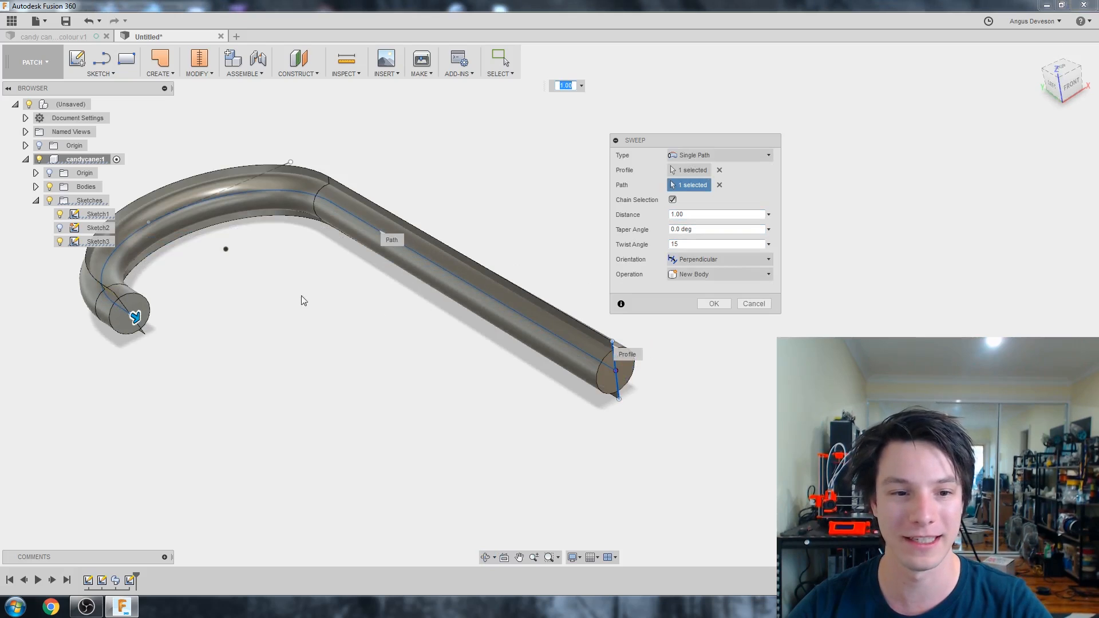
double_click(699, 243)
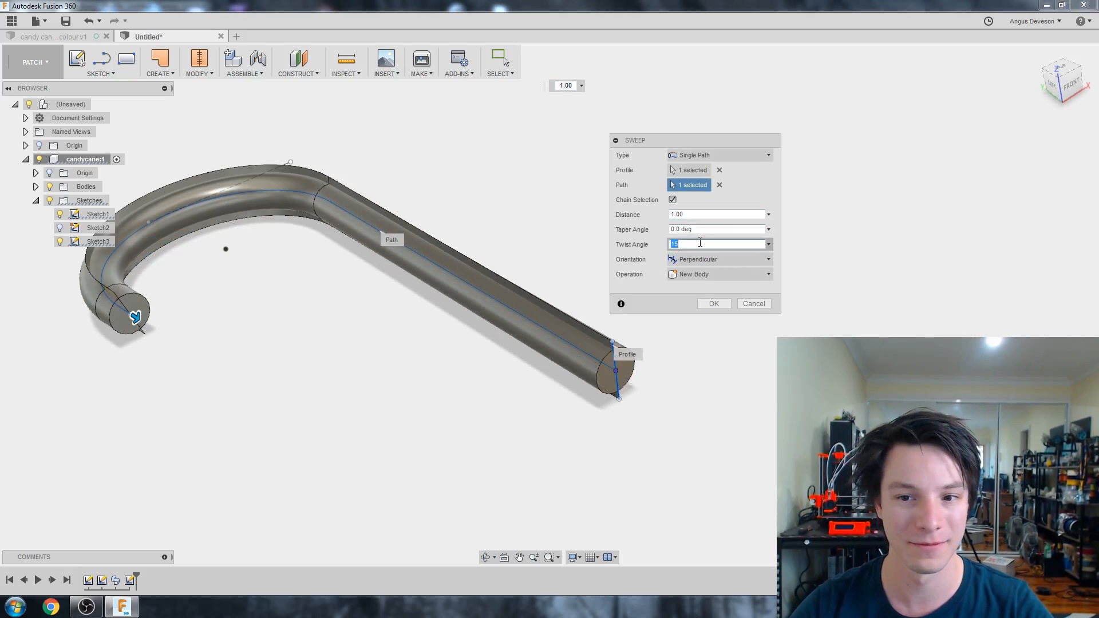
type("360")
key("Return")
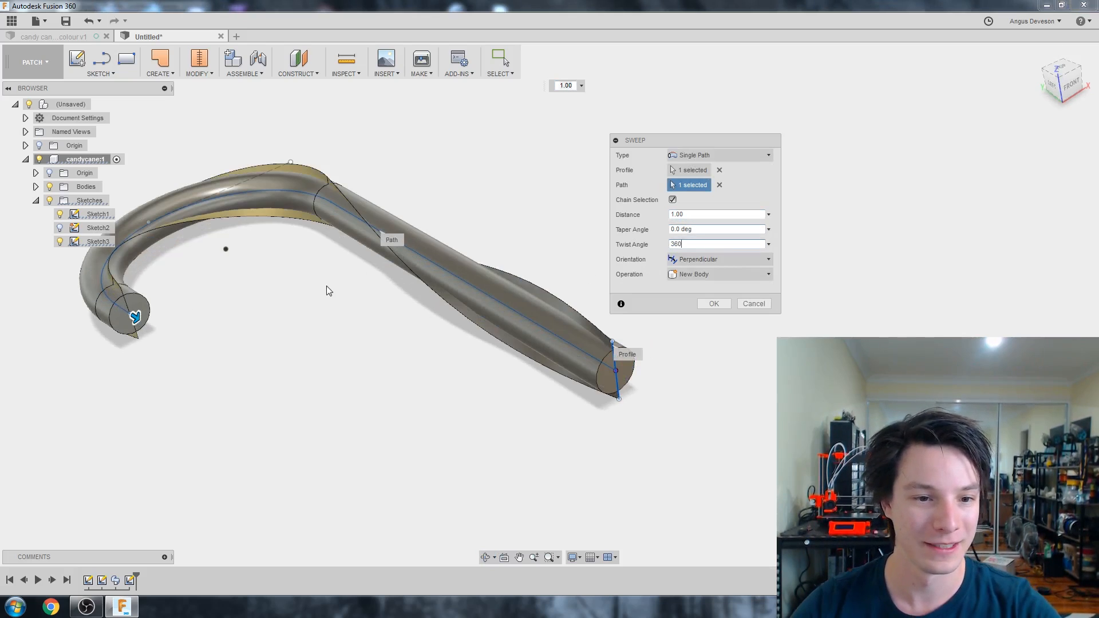
middle_click_drag(326, 289, 621, 326, "shift")
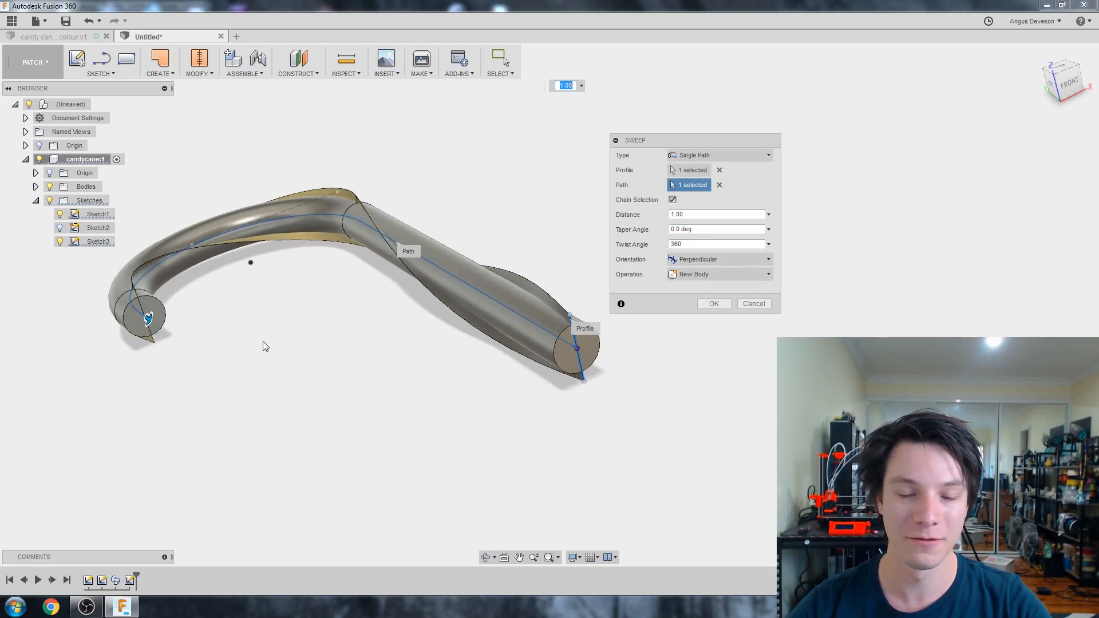
Try a twist angle of 520 degrees for the swept surface
double_click(687, 243)
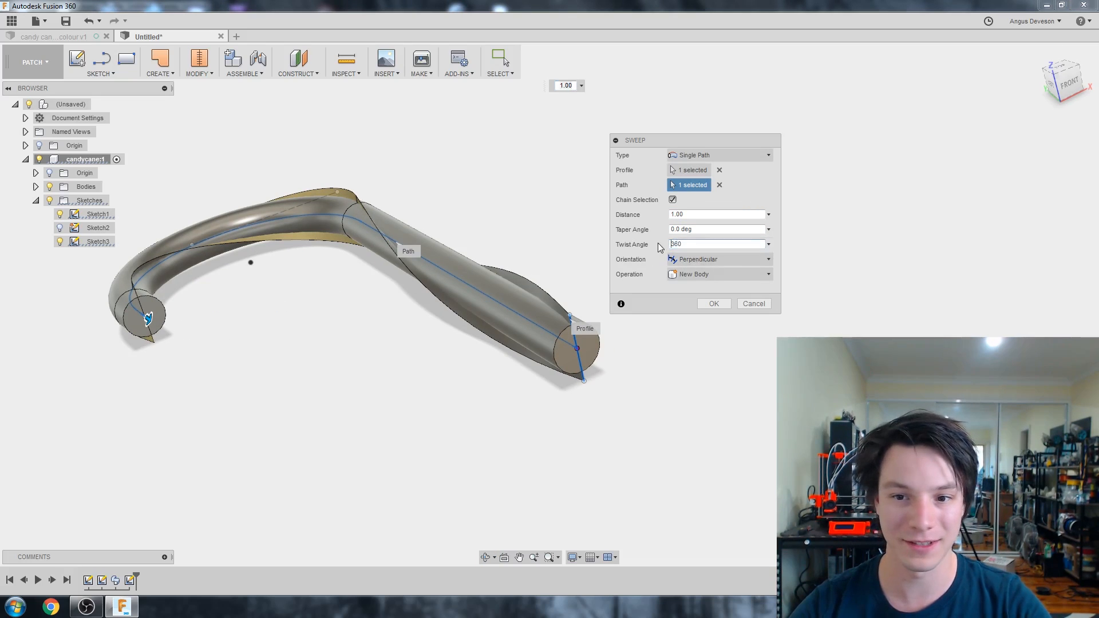
type("520")
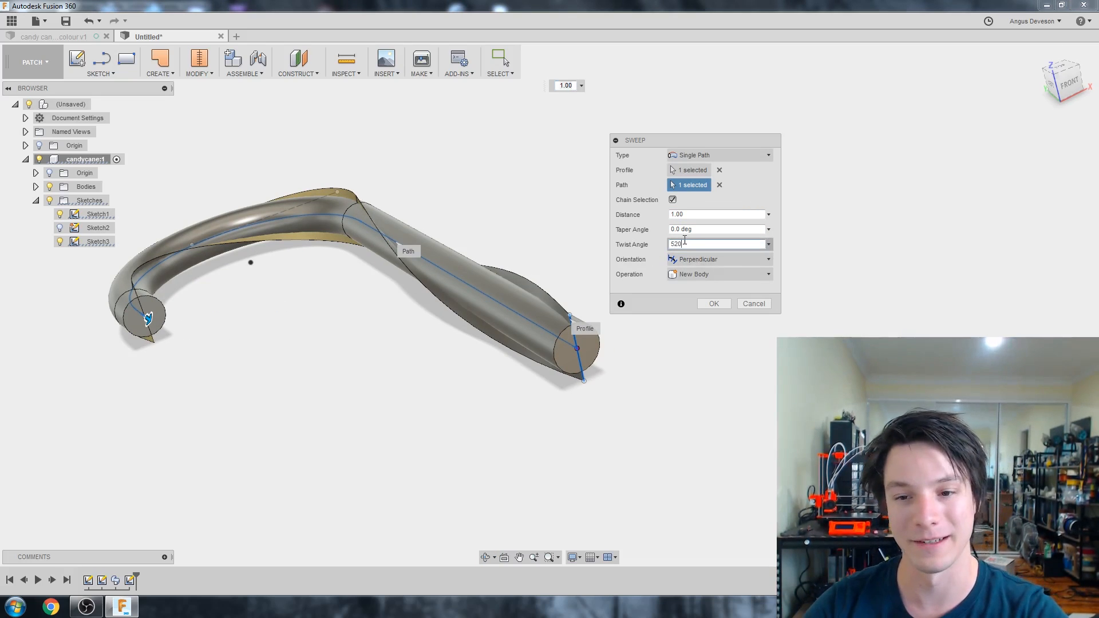
key("Return")
middle_click_drag(573, 241, 365, 253, "shift")
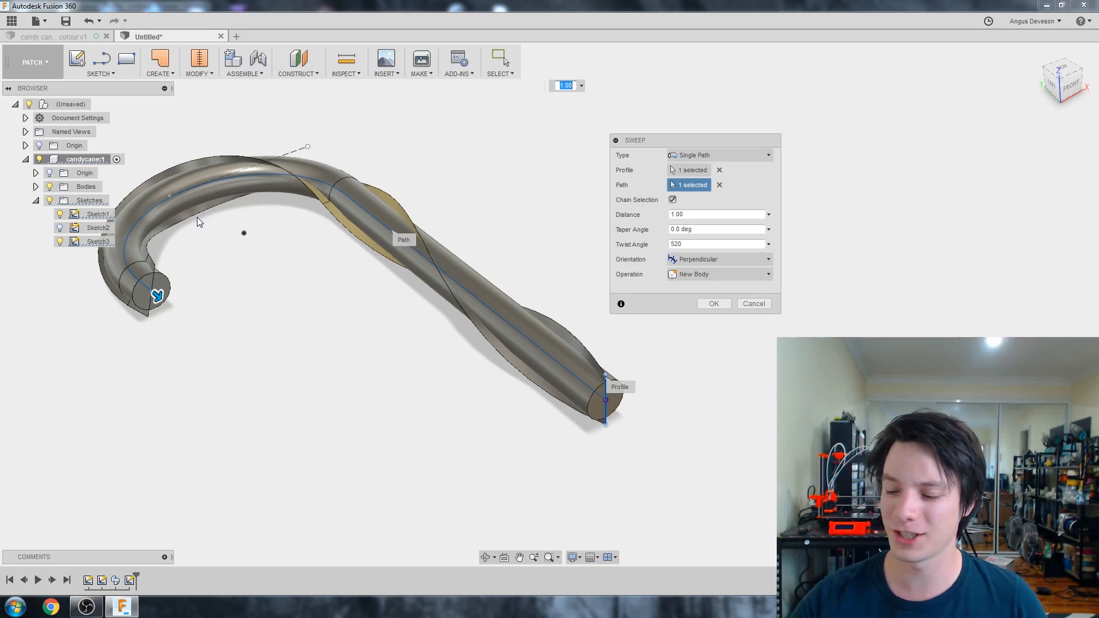
Set the sweep's twist angle to 720 degrees and create the twisted surface as a new body
left_click(671, 244)
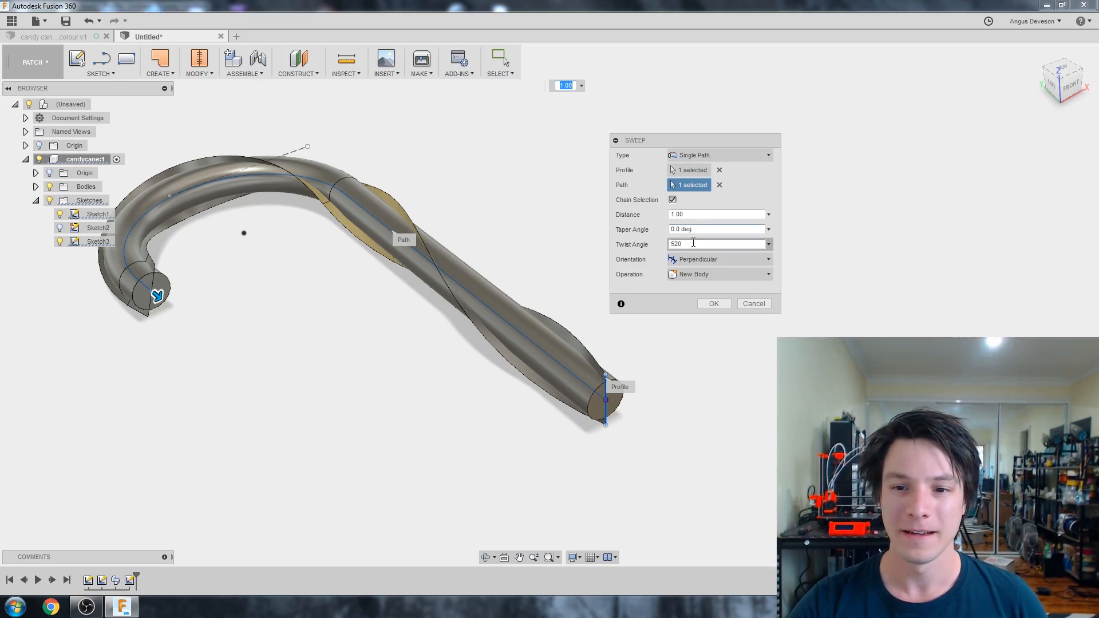
double_click(679, 245)
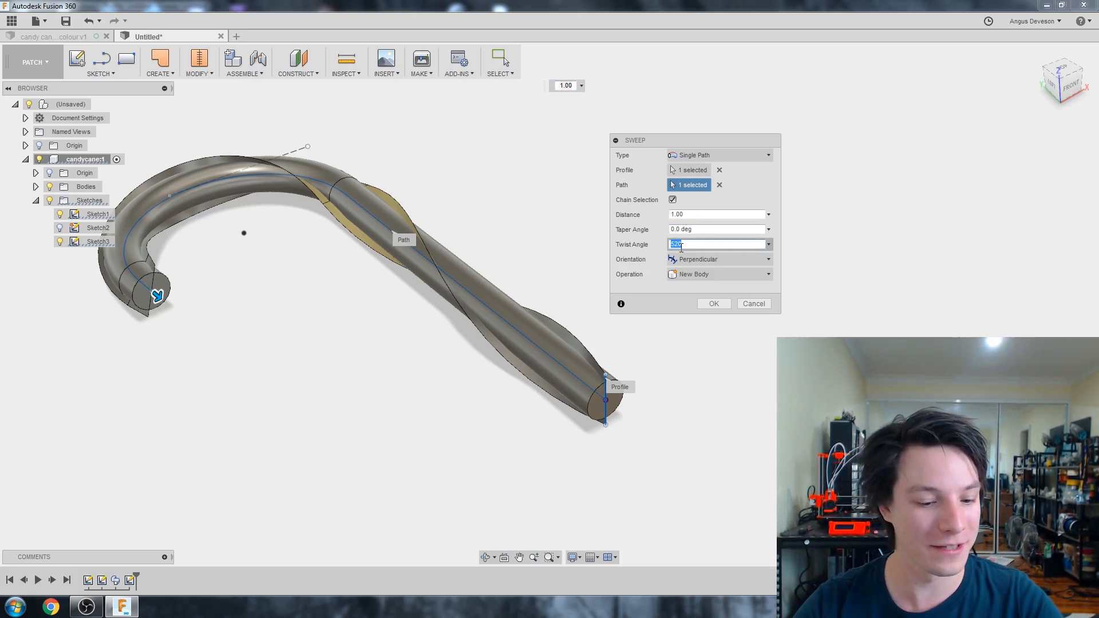
type("720")
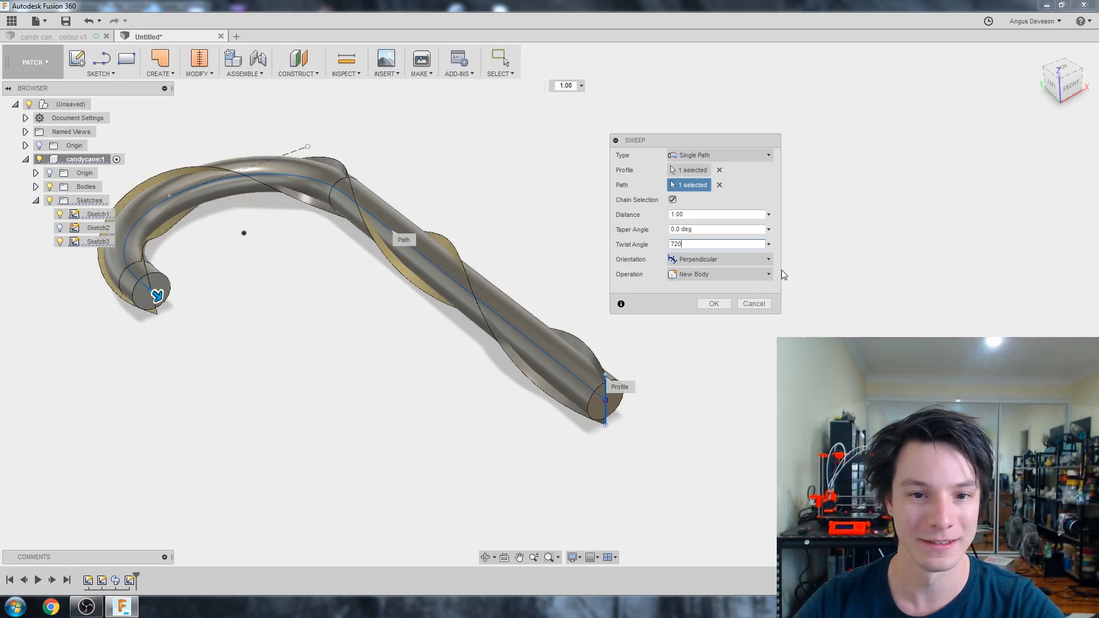
scroll(464, 283, "down", 1)
middle_click_drag(464, 283, 429, 312, "shift")
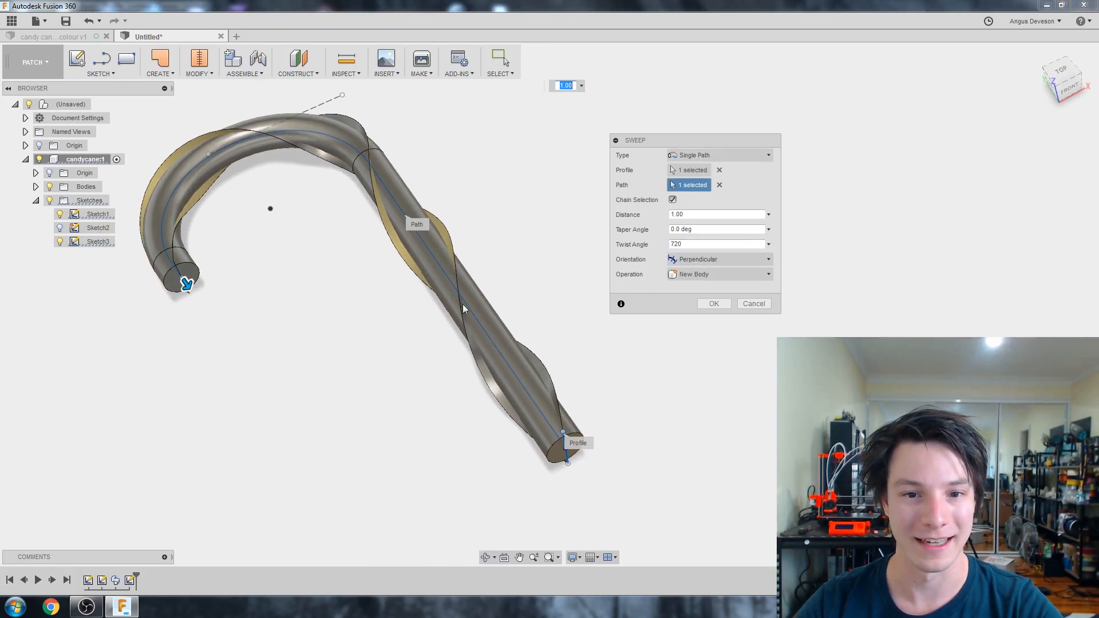
left_click(714, 304)
middle_click_drag(310, 308, 319, 314, "shift")
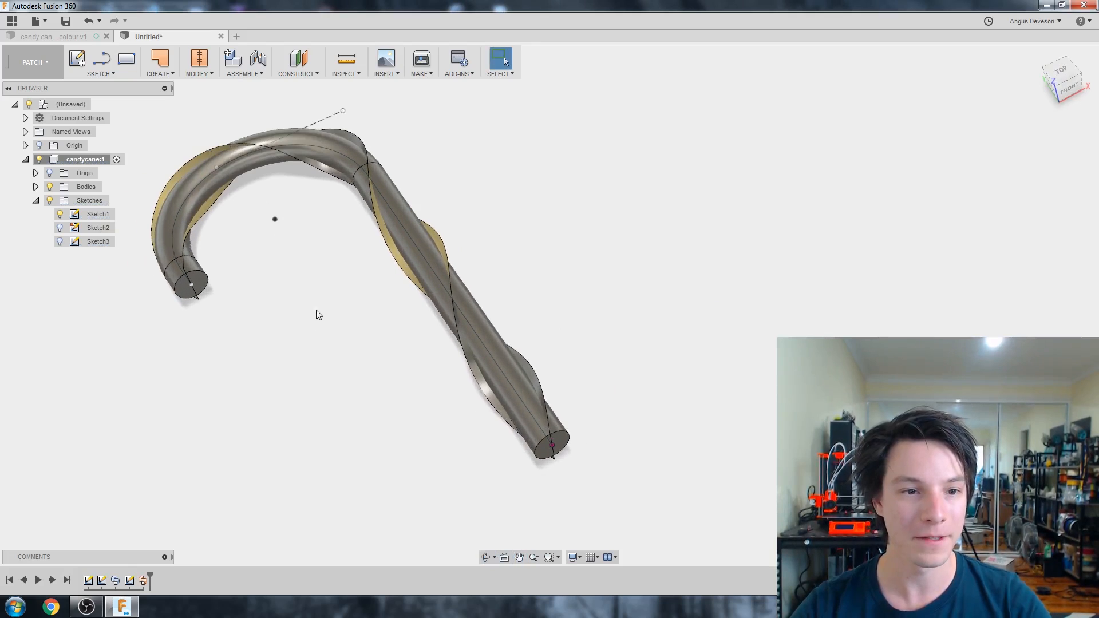
List the candycane component's bodies and toggle their visibility to examine the twisted surface on its own and together with the solid cane
left_click(35, 187)
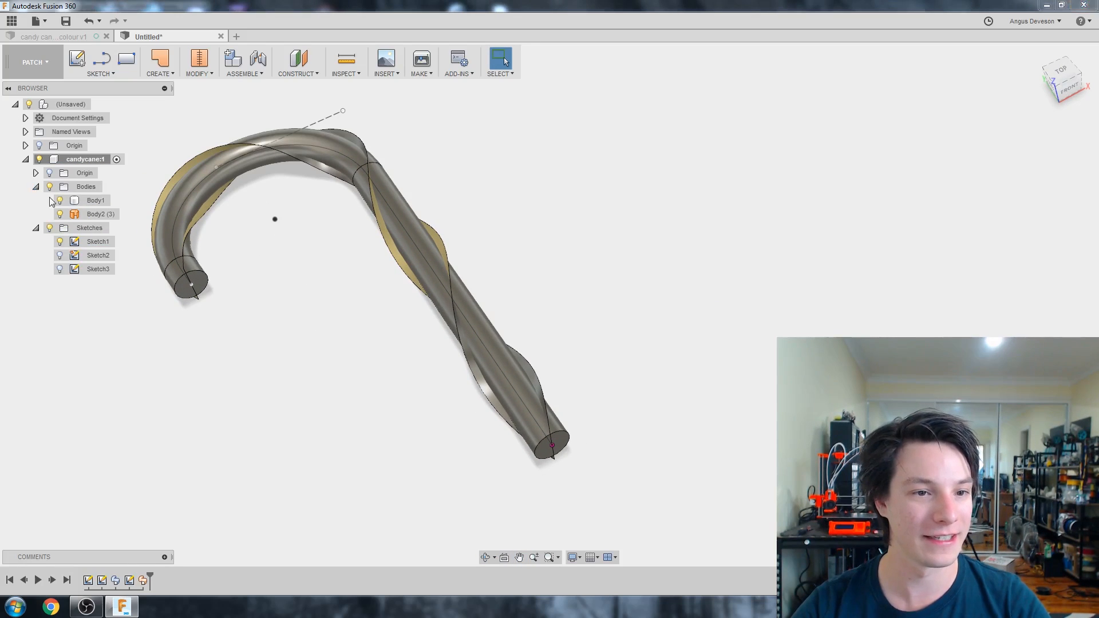
left_click(60, 200)
left_click(60, 200)
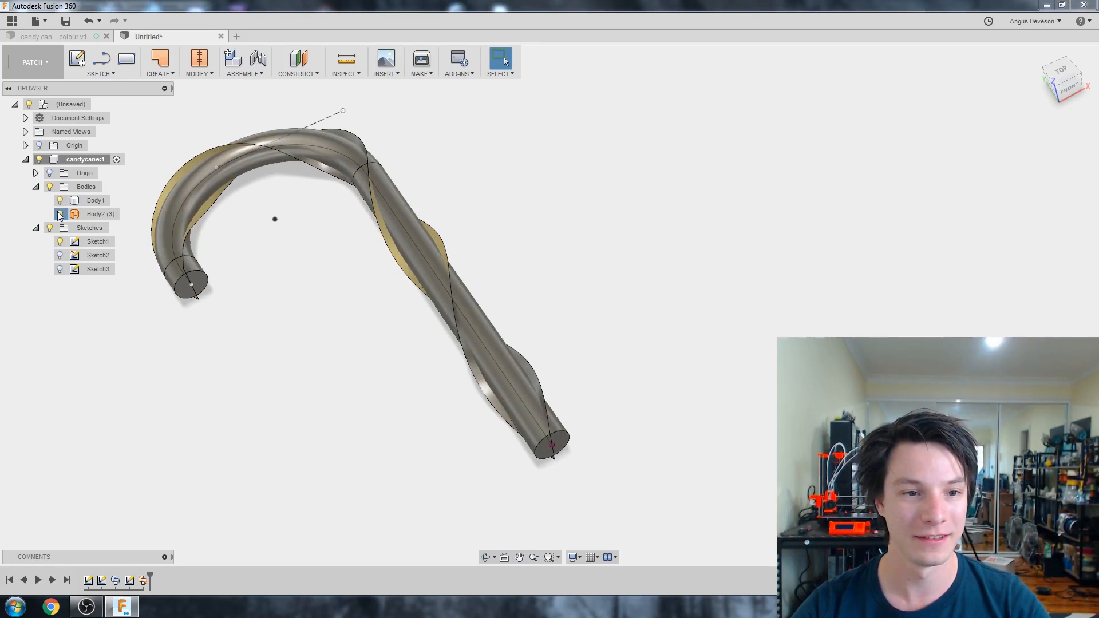
left_click(59, 214)
left_click(60, 201)
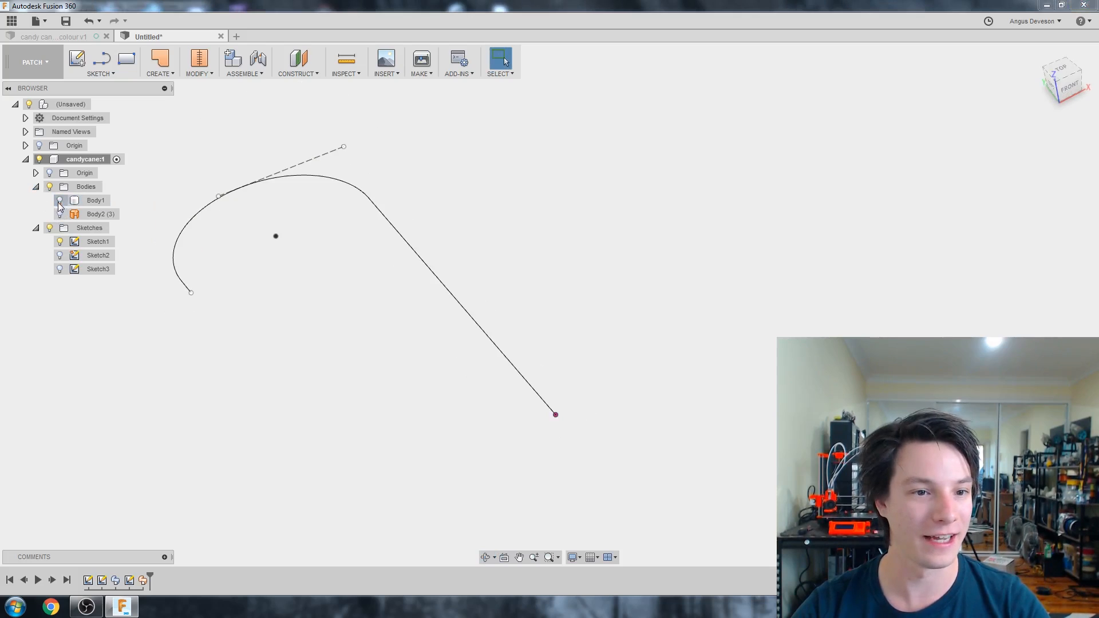
left_click(59, 214)
middle_click_drag(208, 252, 224, 195, "shift")
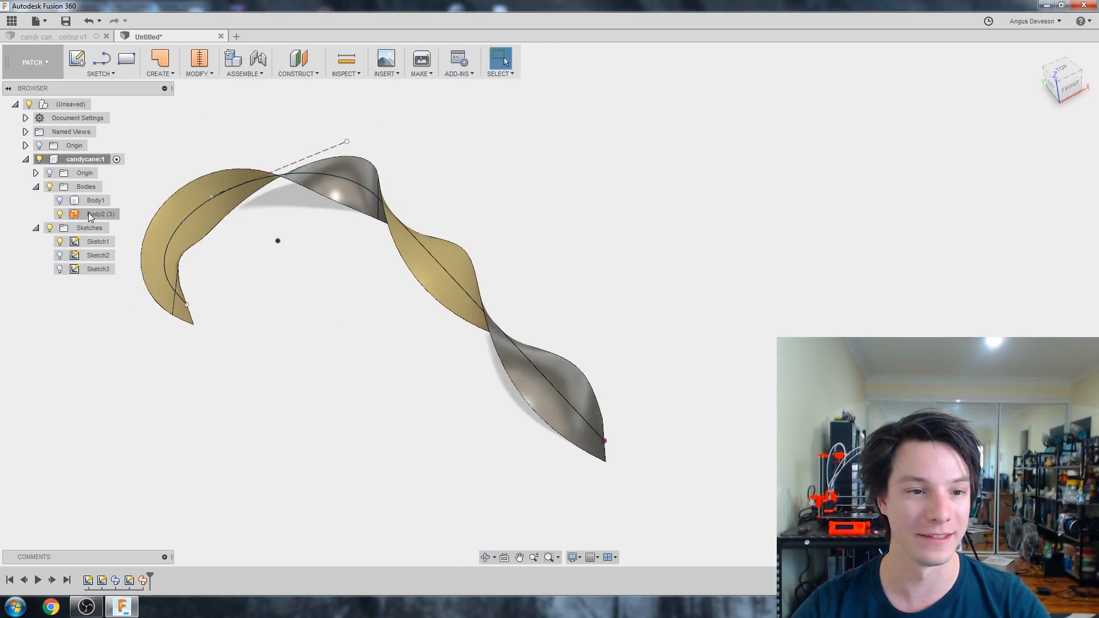
left_click(59, 201)
middle_click_drag(290, 254, 283, 253, "shift")
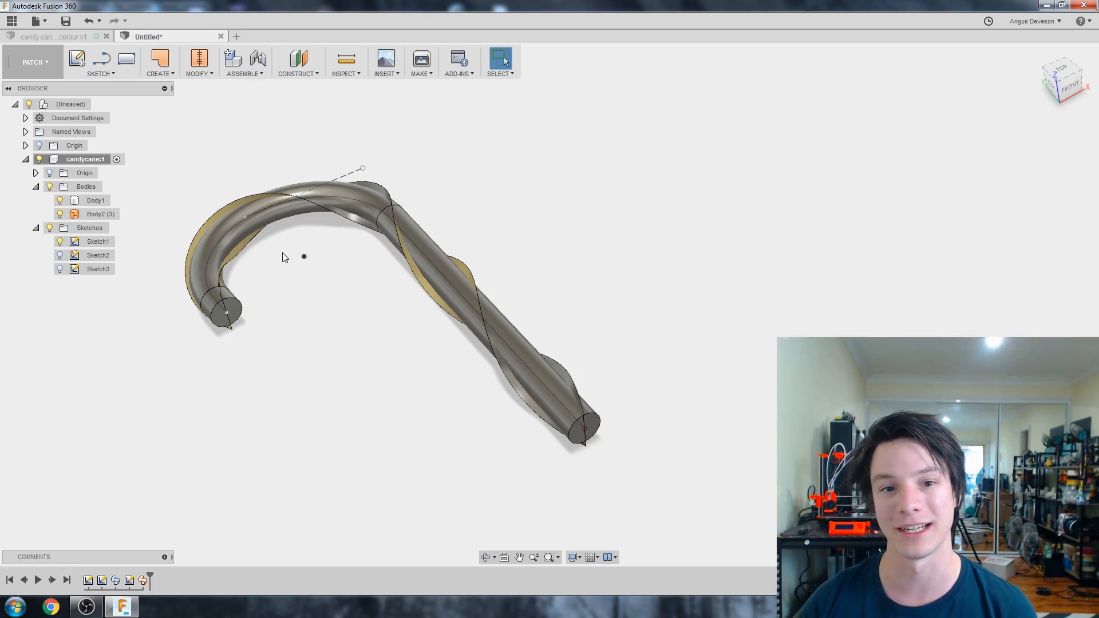
In the Model workspace, split the solid cane with the twisted surface, without extending the splitting tool, and hide the surface
left_click(36, 62)
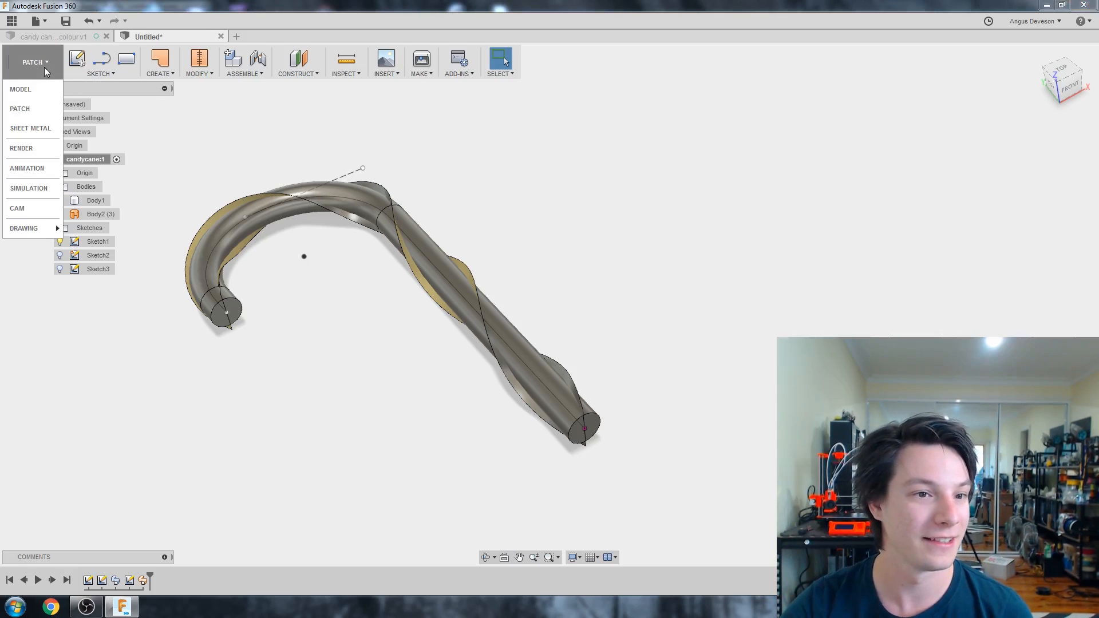
left_click(47, 82)
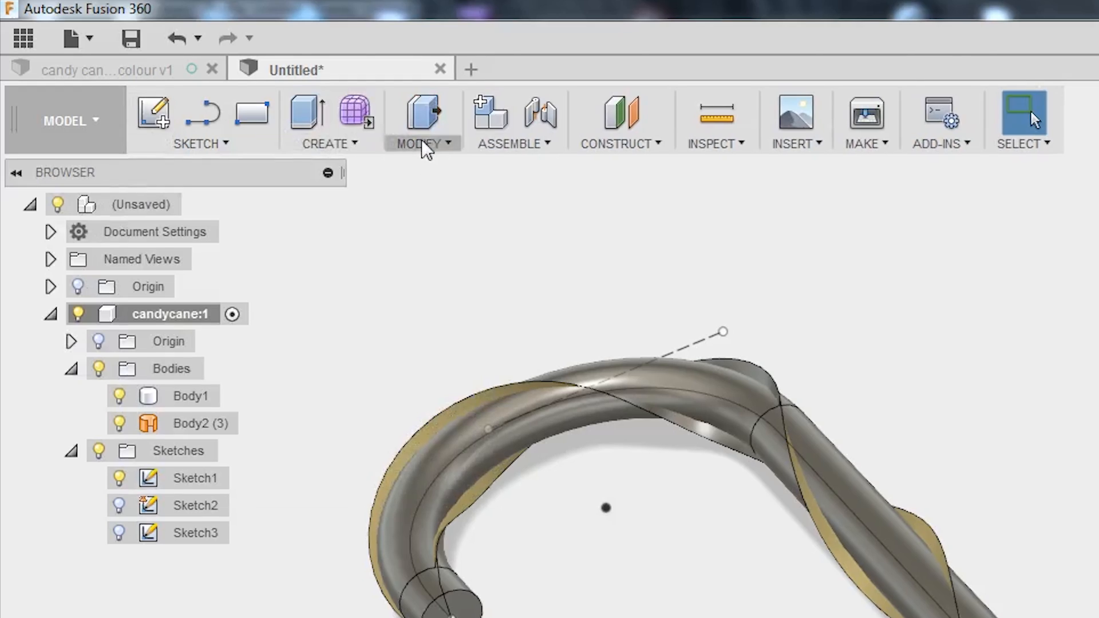
left_click(212, 72)
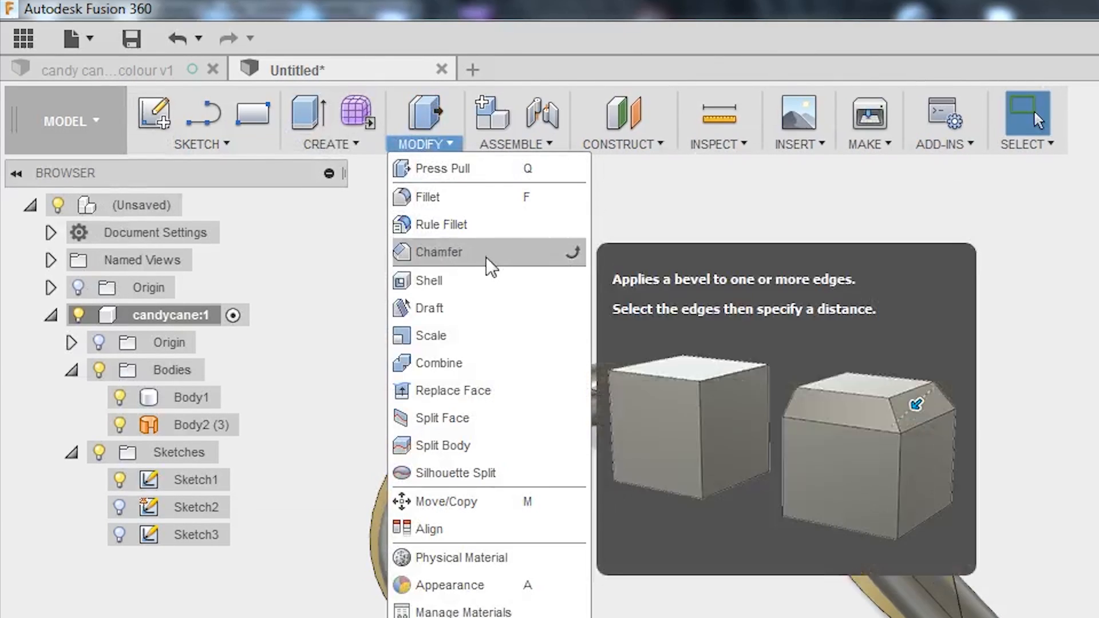
left_click(469, 447)
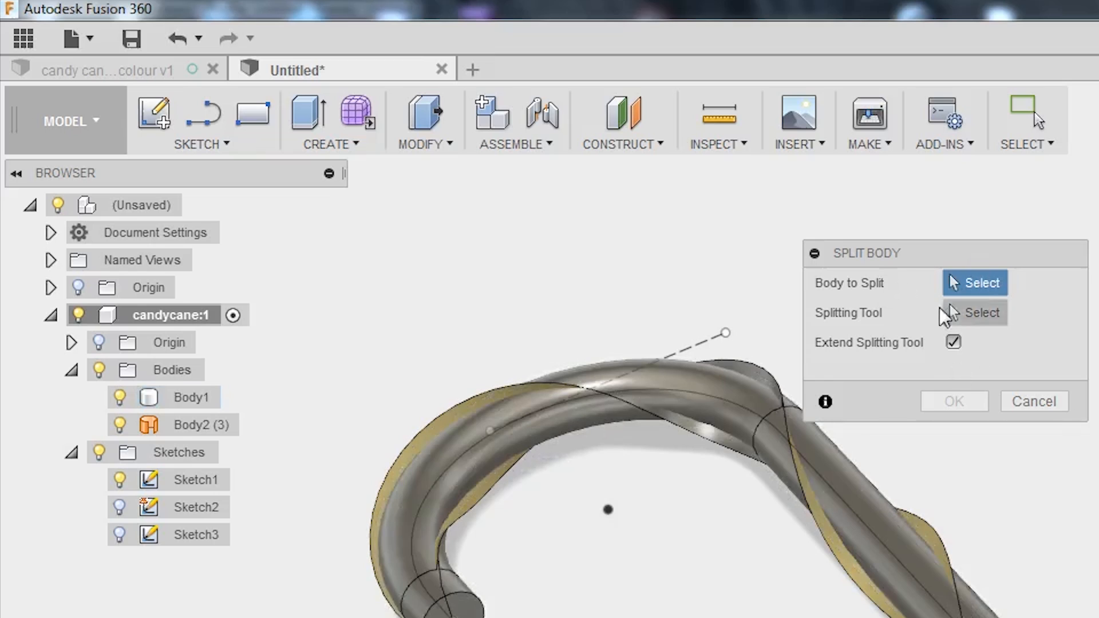
left_click(902, 550)
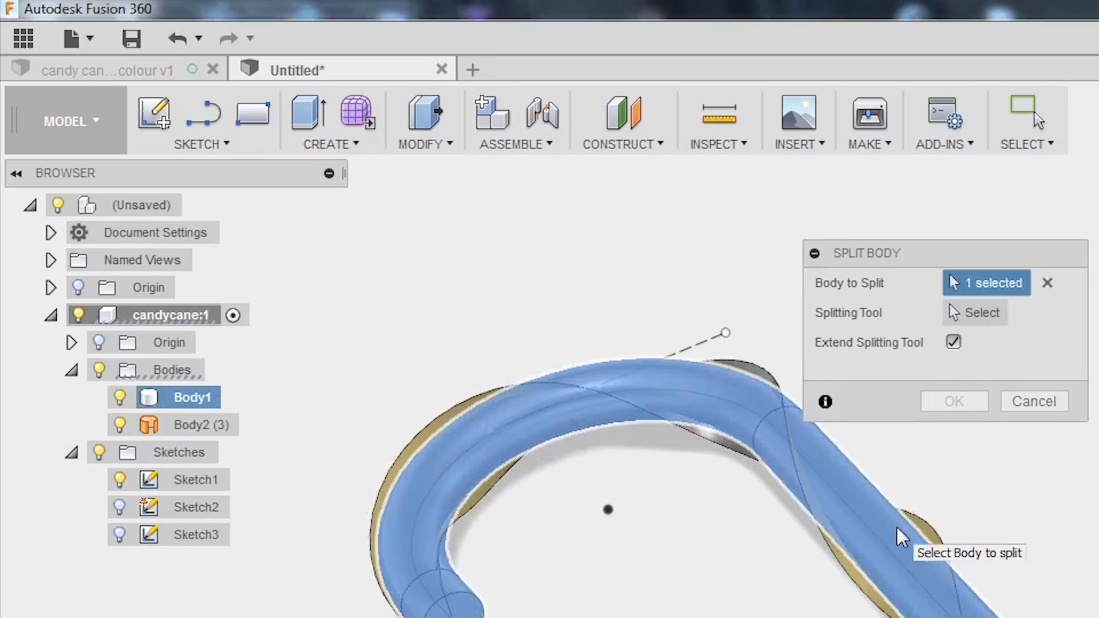
left_click(972, 314)
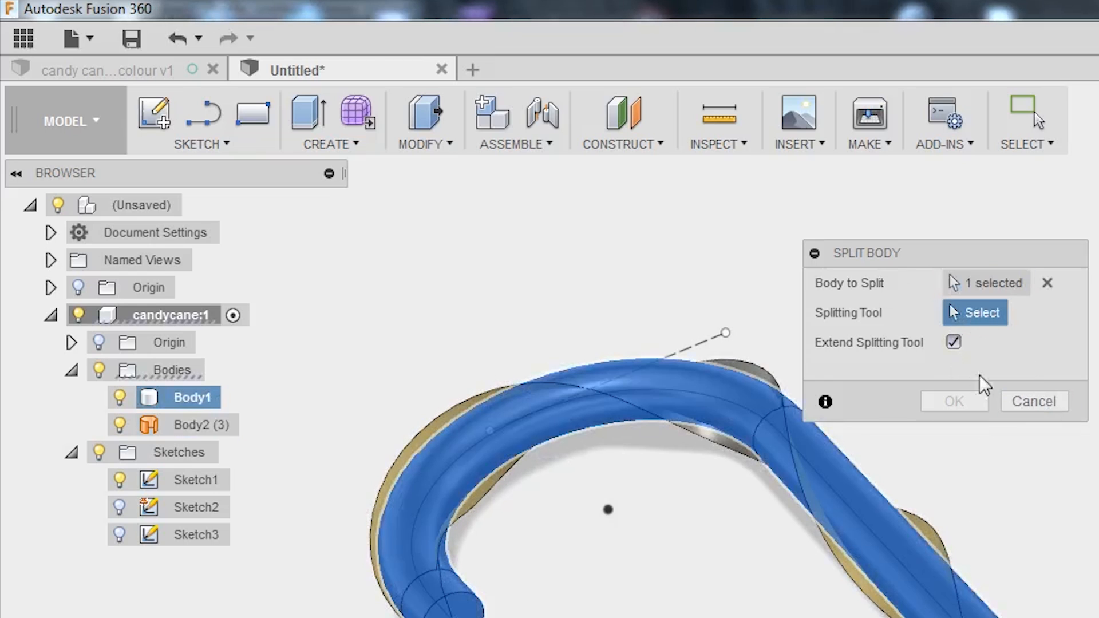
left_click(946, 546)
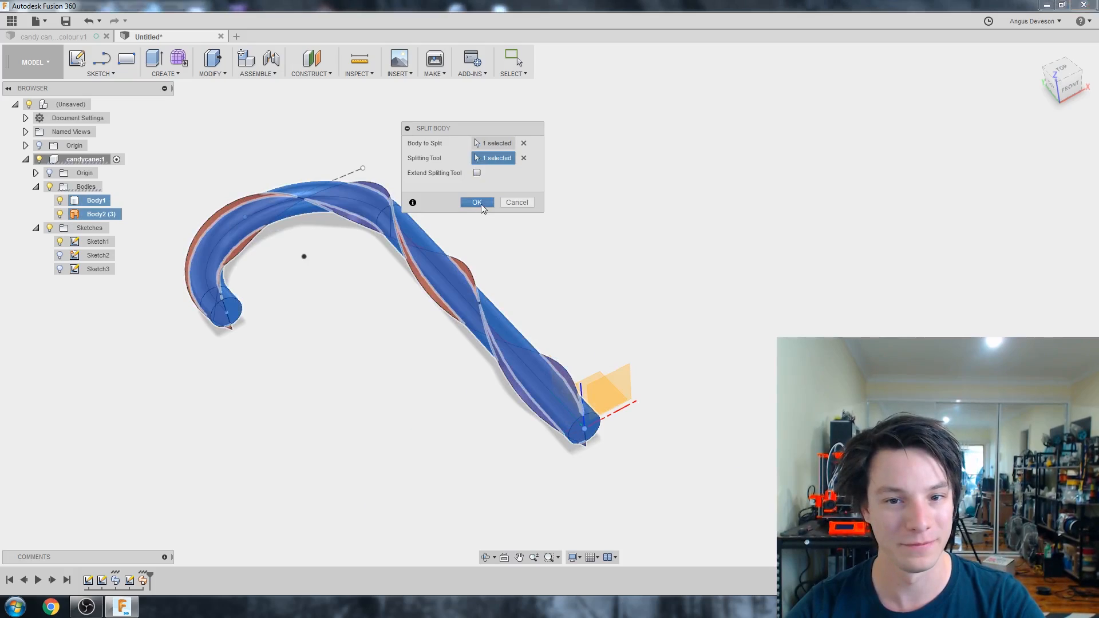
left_click(961, 407)
left_click(60, 214)
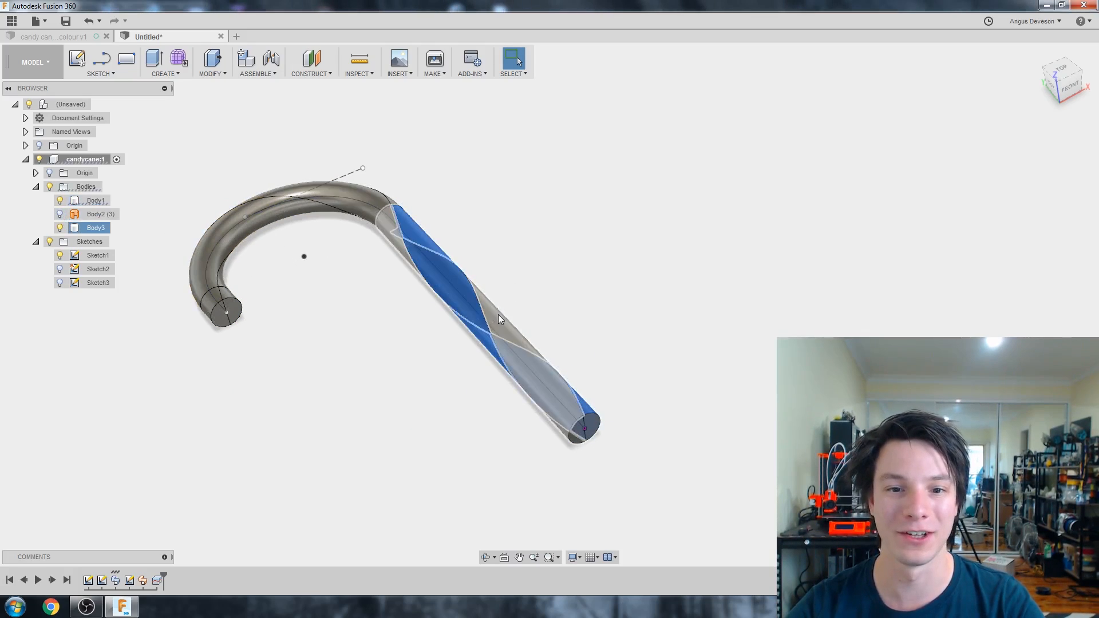
Examine the two halves of the split cane by toggling Body3's visibility and viewing them from another angle
left_click(60, 228)
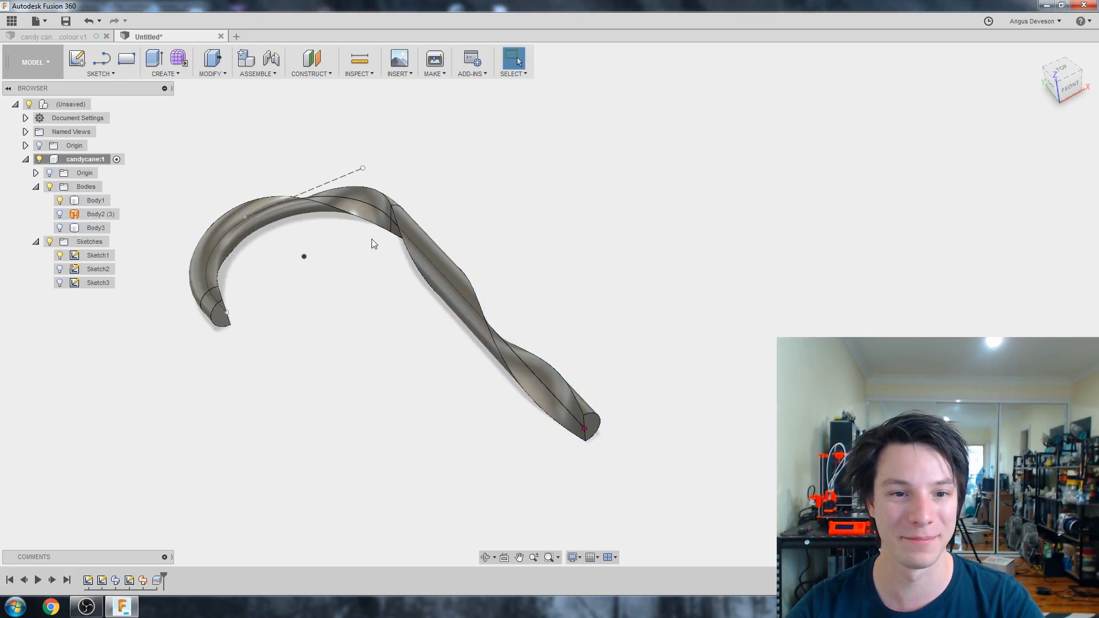
middle_click_drag(372, 240, 327, 271, "shift")
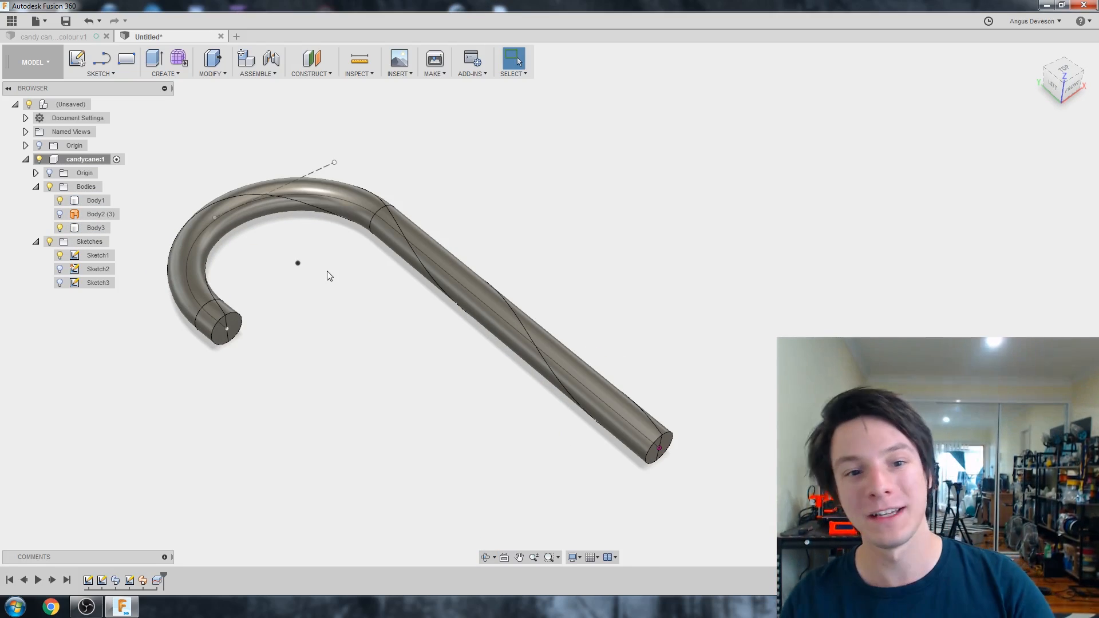
left_click(95, 228)
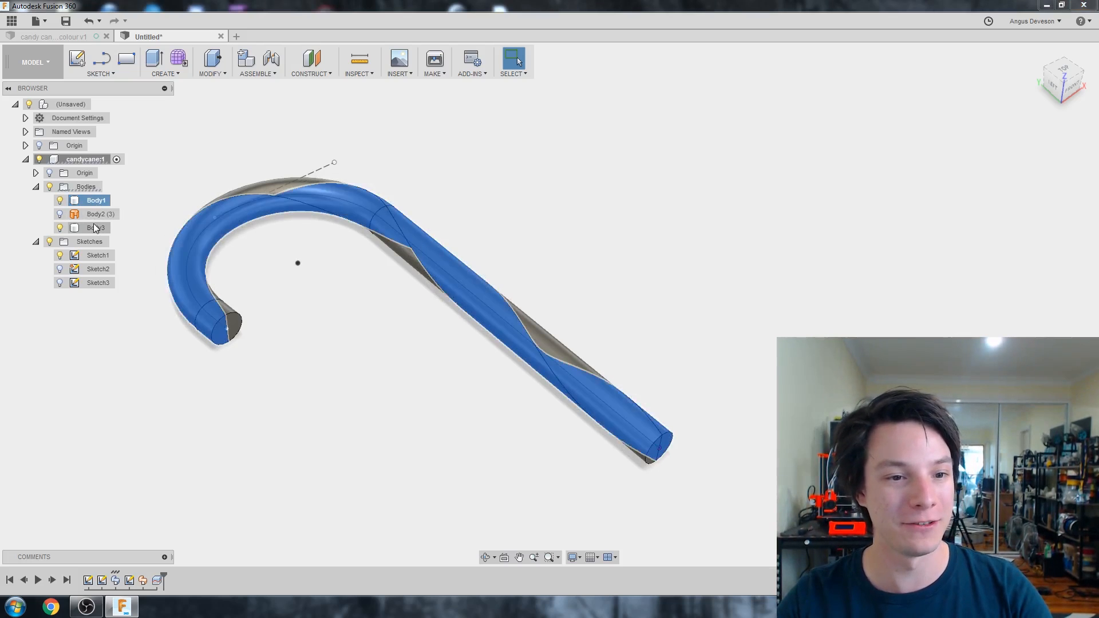
left_click(293, 286)
middle_click_drag(295, 292, 310, 294)
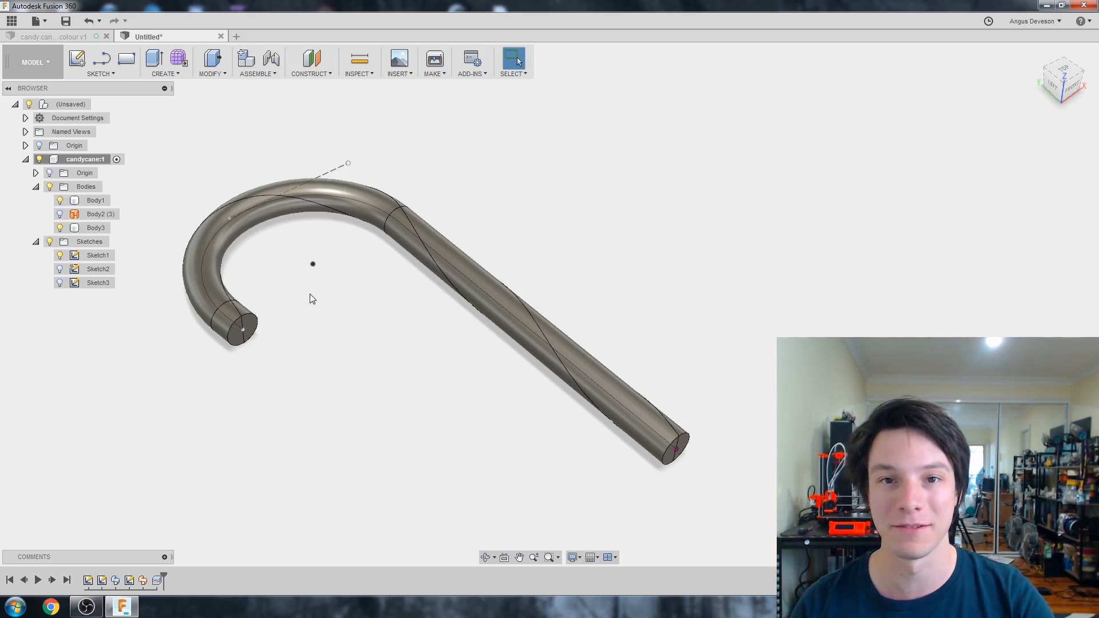
Open the appearance settings for bodies and components and exclude downloadable materials from the library
right_click(591, 166)
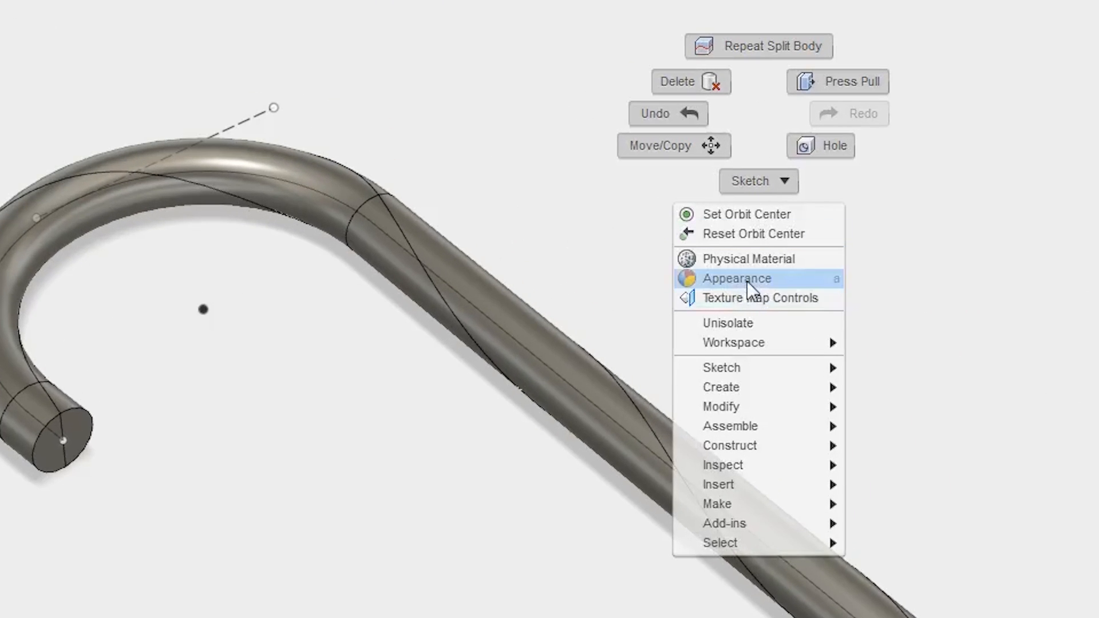
left_click(738, 278)
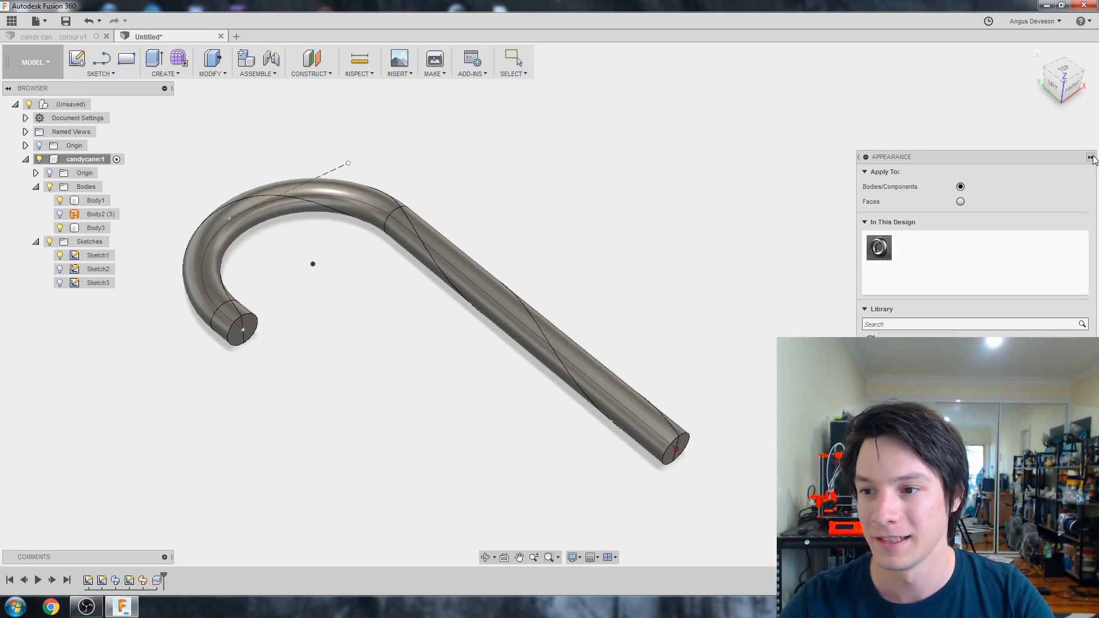
left_click_drag(962, 162, 690, 63)
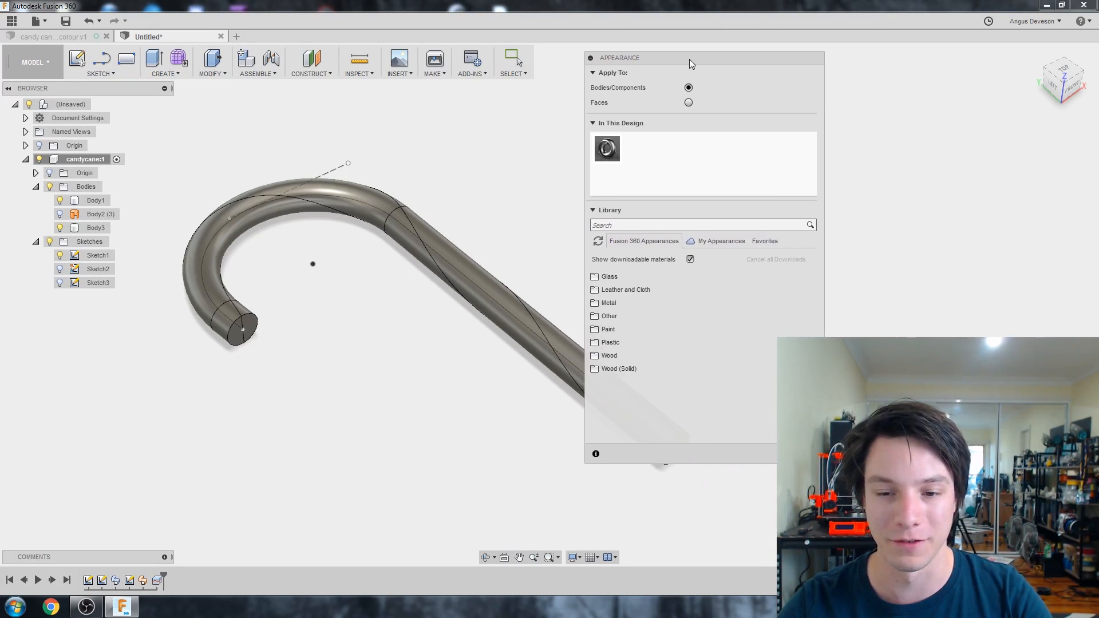
left_click(690, 260)
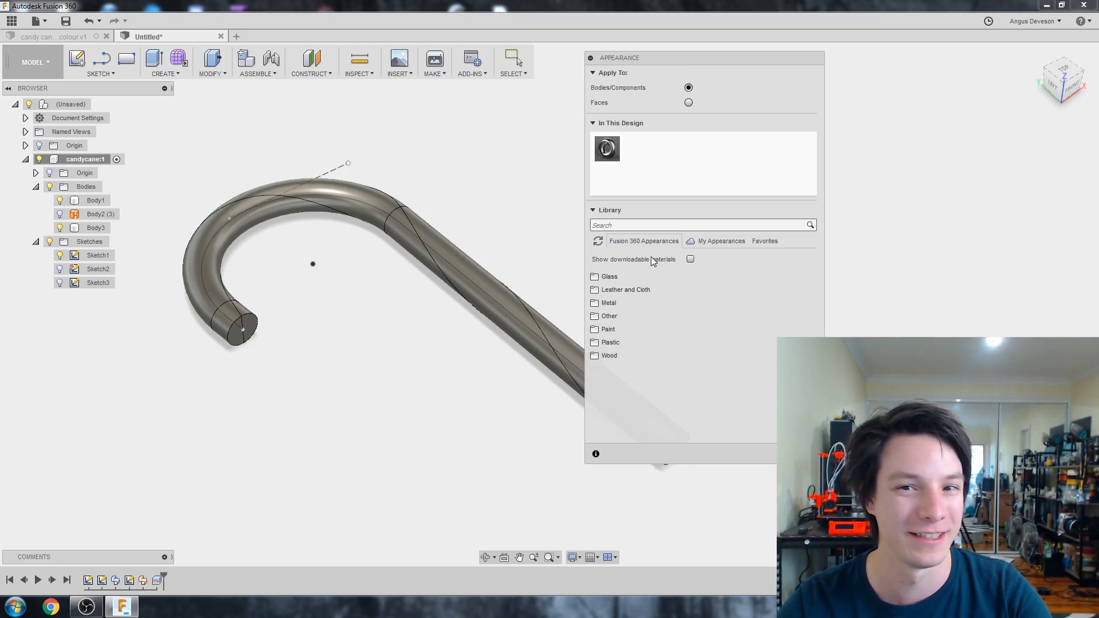
left_click_drag(640, 57, 660, 50)
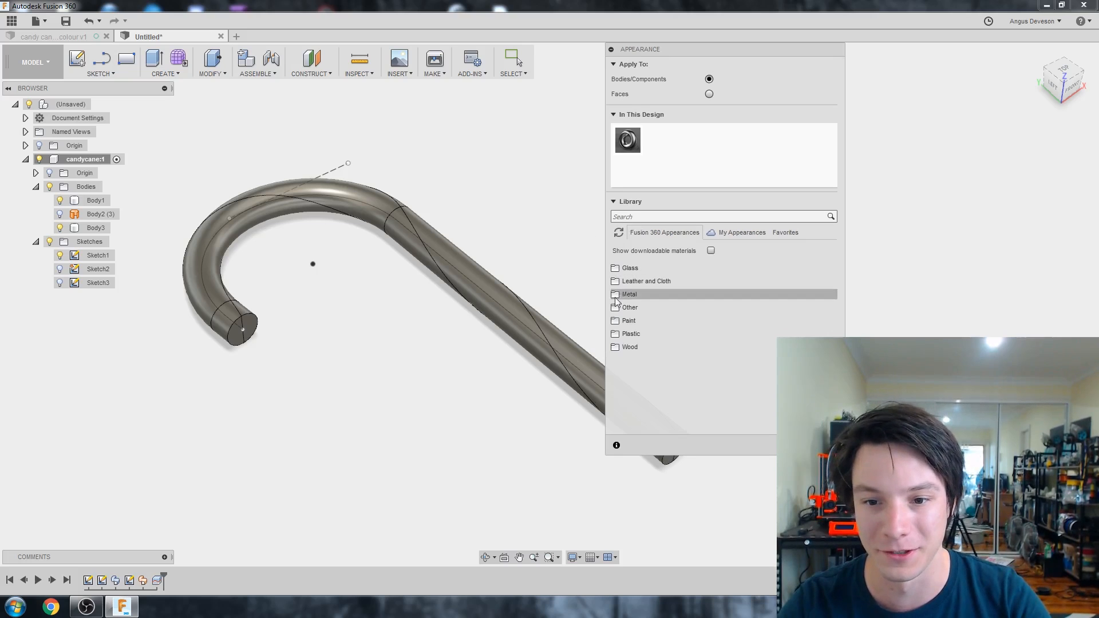
Apply the opaque Plastic - Glossy (Red) appearance to Body1 and Plastic - Glossy (White) to Body3, and close the appearance settings
left_click(627, 334)
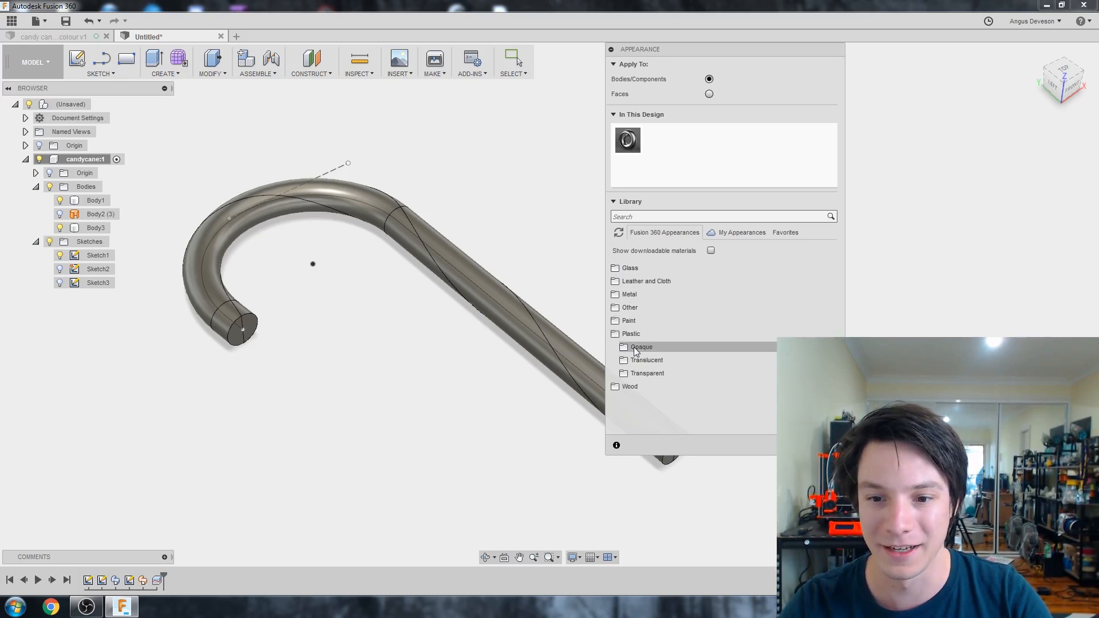
left_click(629, 347)
scroll(758, 336, "down", 3)
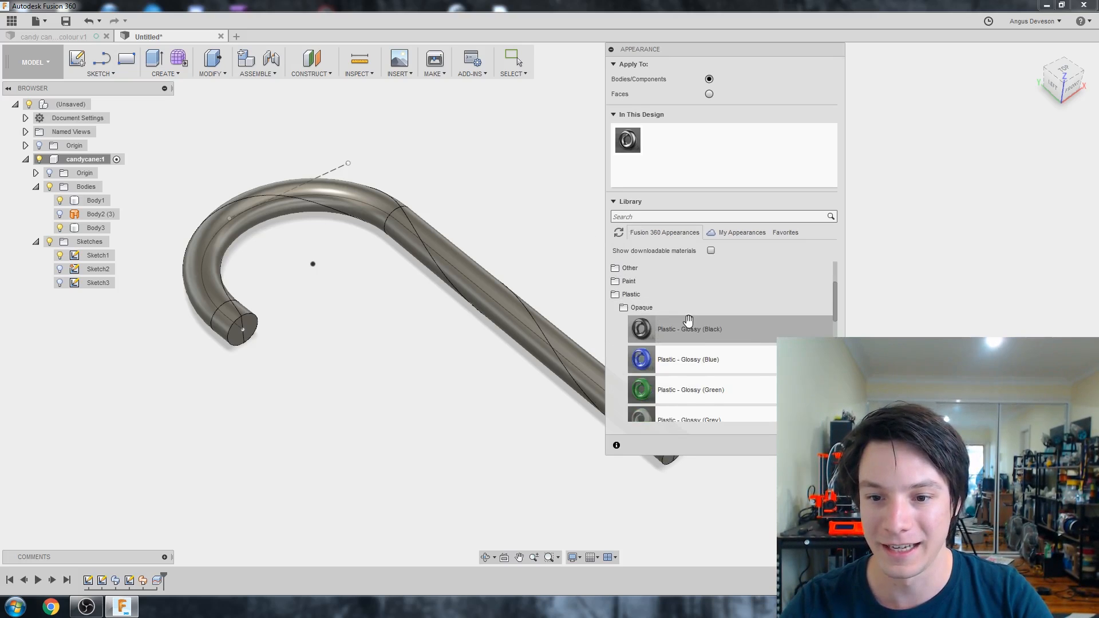
scroll(679, 369, "down", 2)
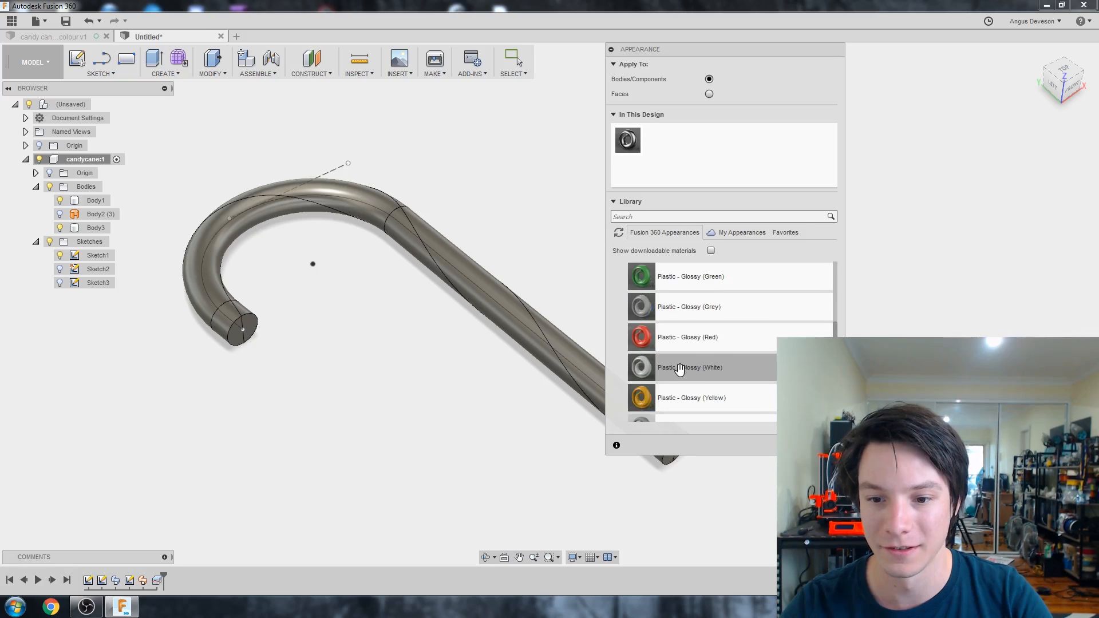
left_click_drag(641, 337, 463, 275)
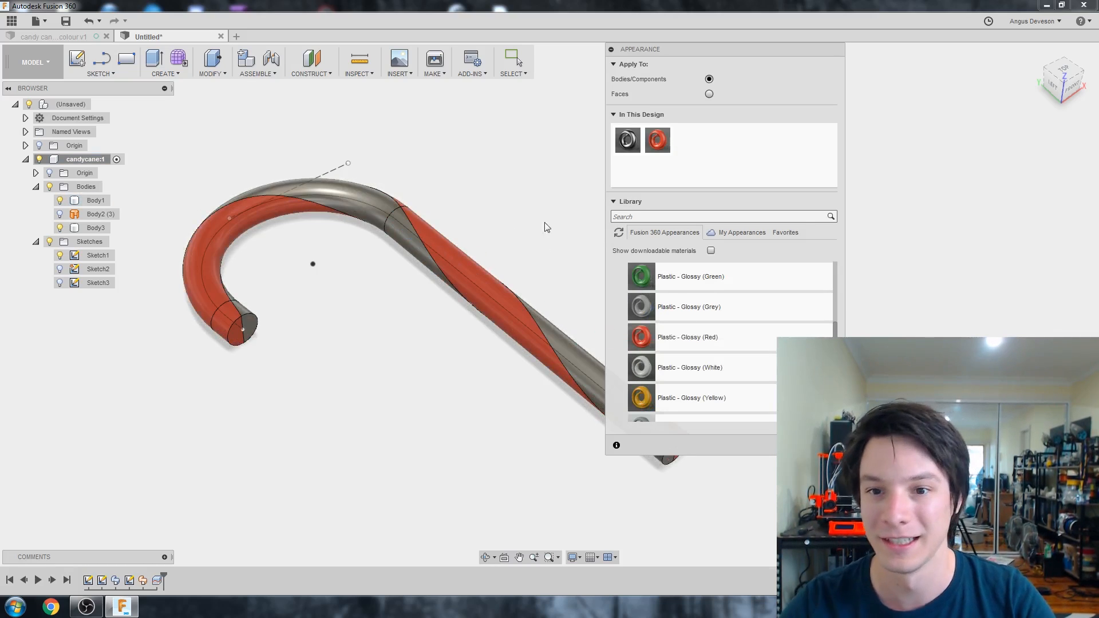
left_click_drag(641, 367, 385, 219)
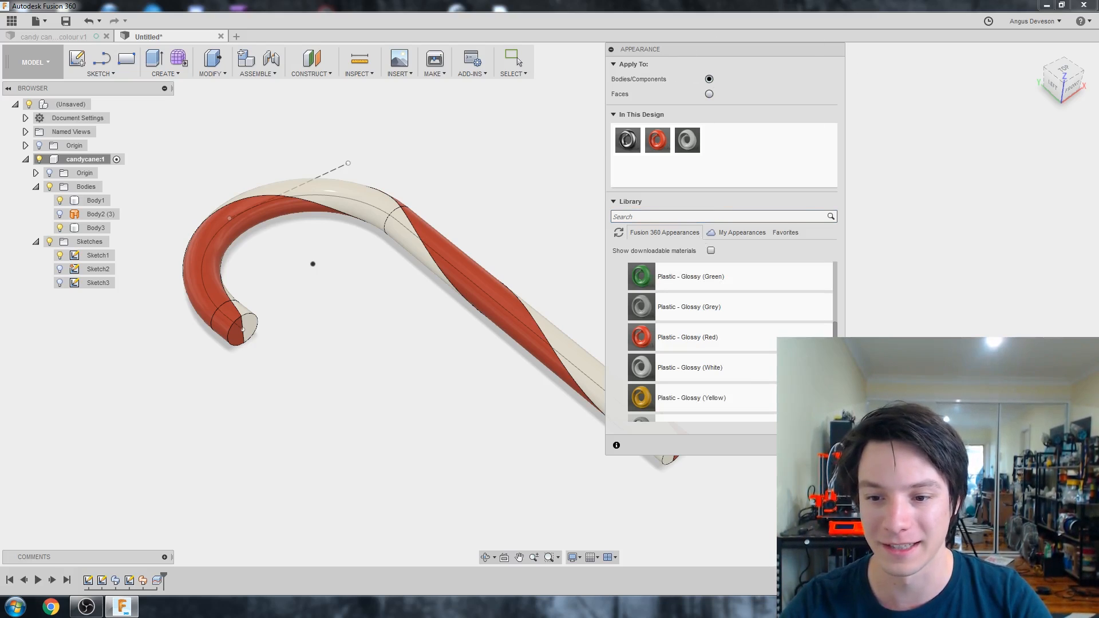
left_click(818, 444)
Try a twist angle of 900 degrees for the existing surface sweep and view the updated stripes on the cane
middle_click_drag(399, 339, 381, 306, "shift")
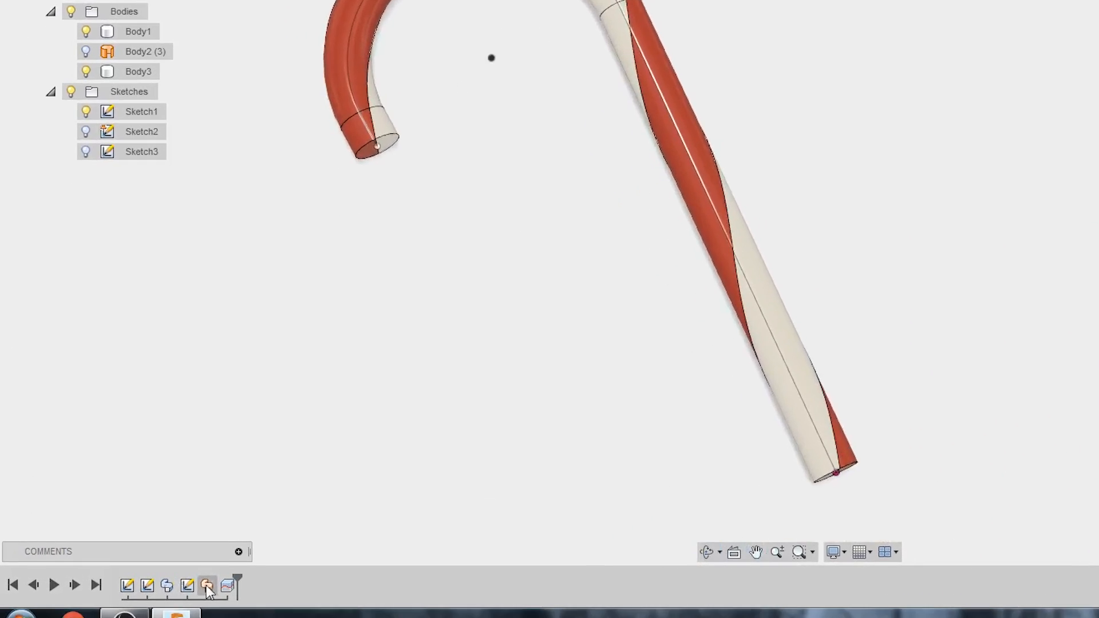
right_click(208, 588)
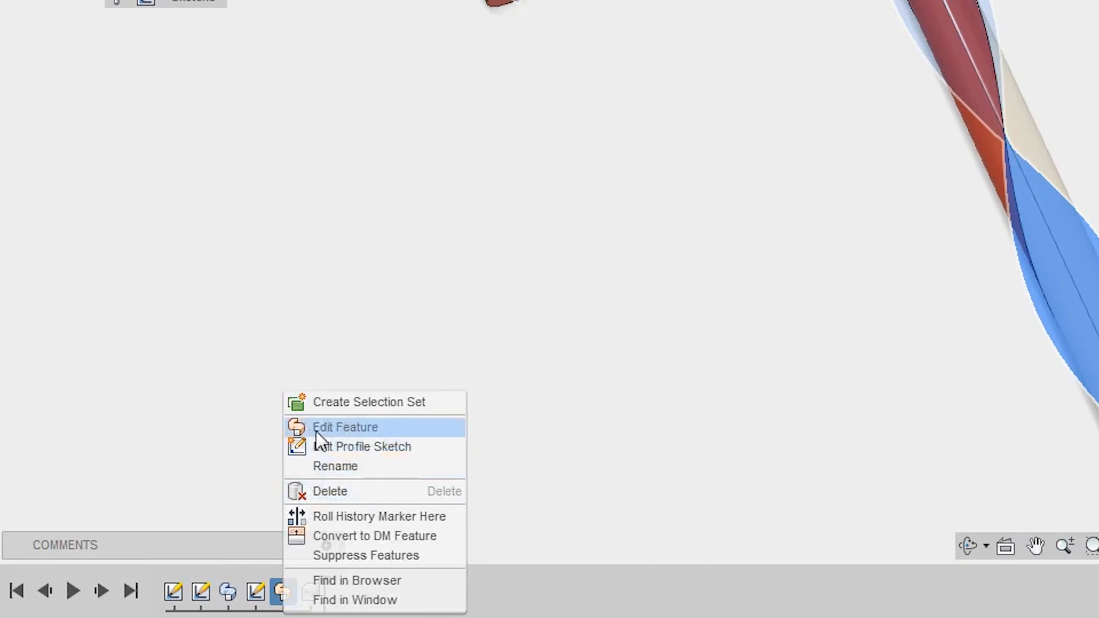
left_click(317, 430)
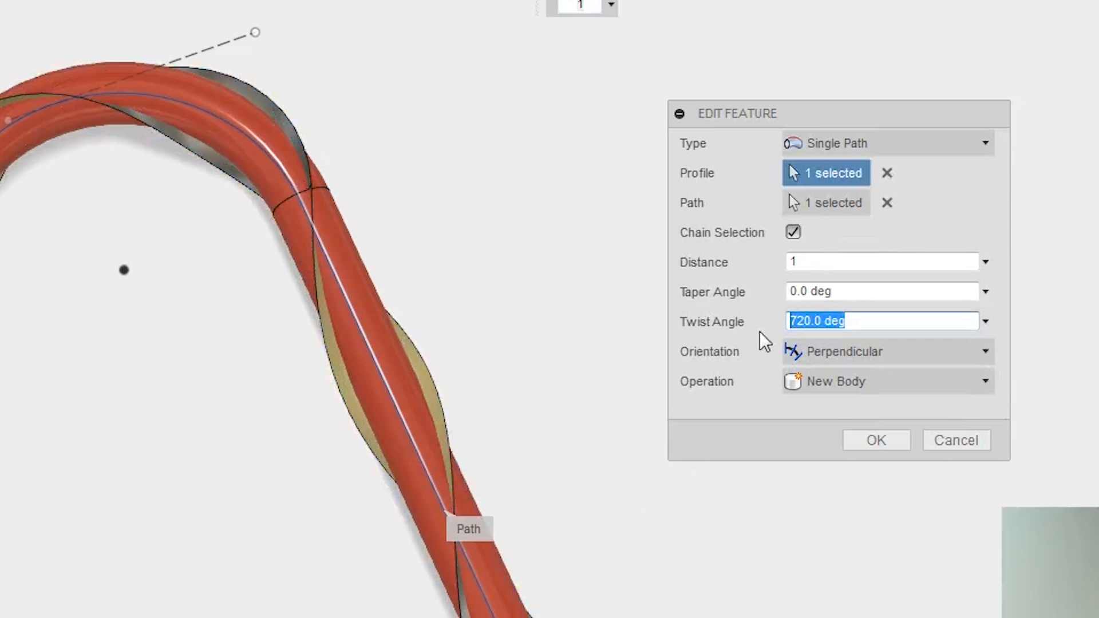
type("360")
key("Return")
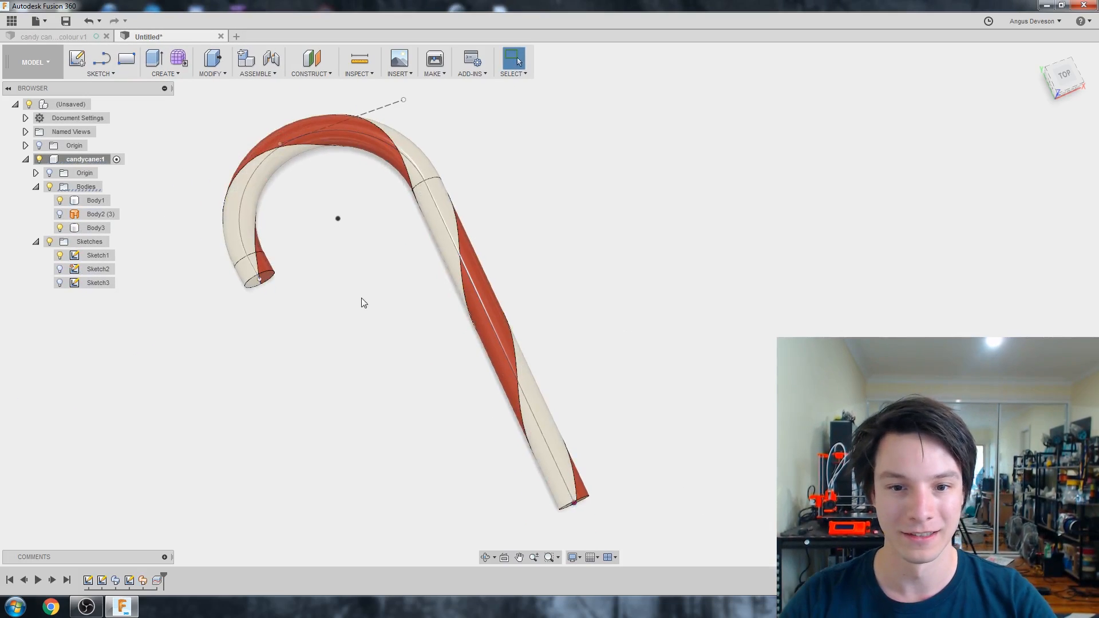
middle_click_drag(362, 302, 355, 264, "shift")
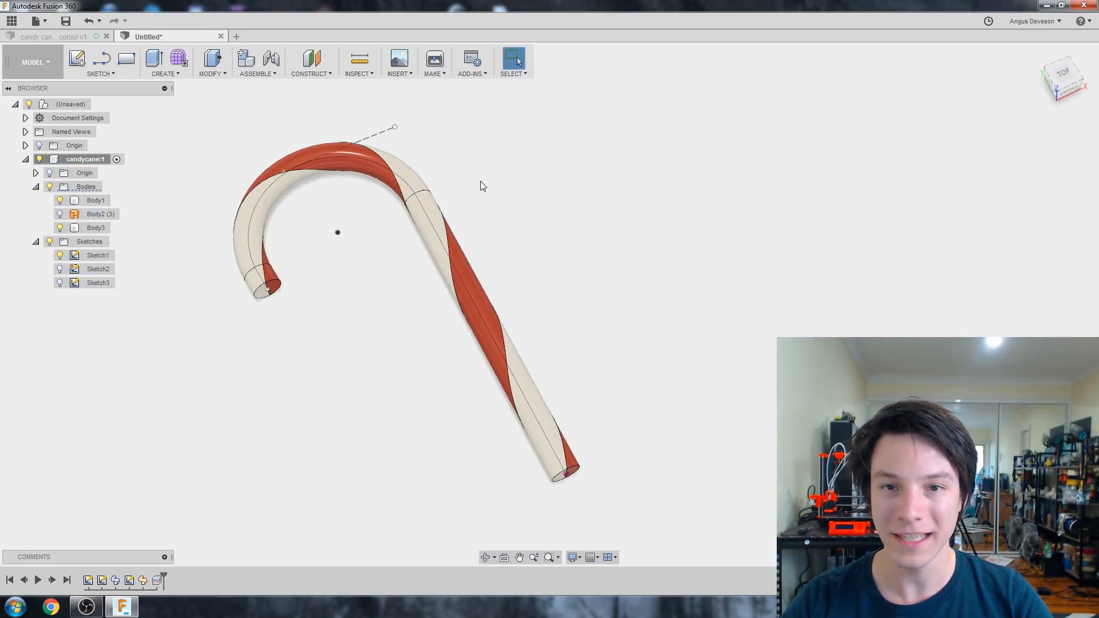
Edit the surface sweep again and set its twist angle to 1500 degrees
right_click(143, 579)
left_click(184, 508)
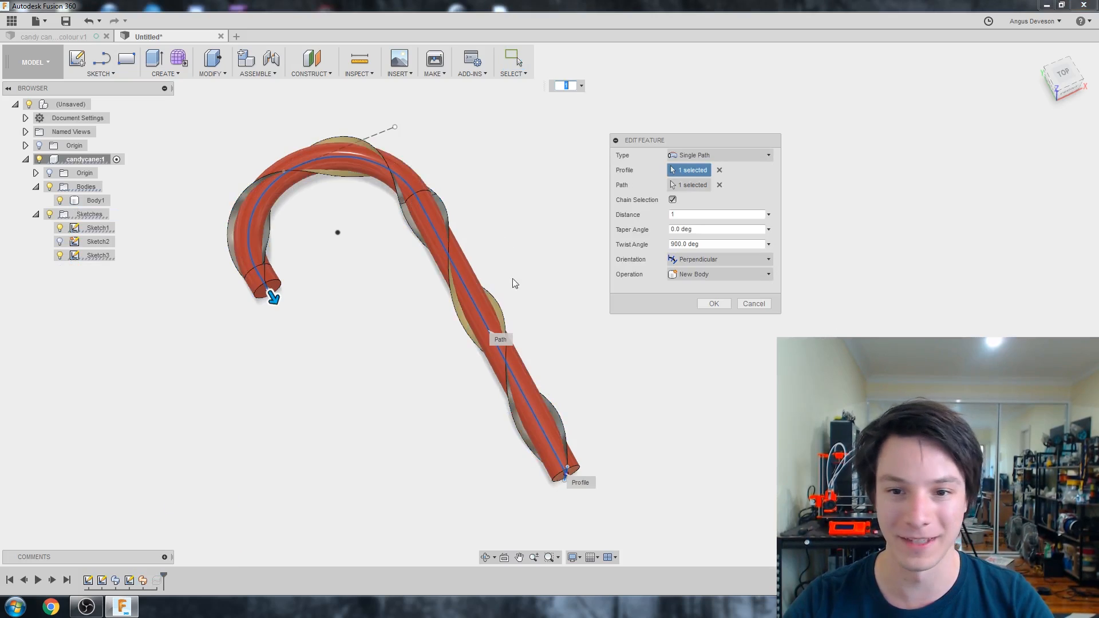
double_click(699, 245)
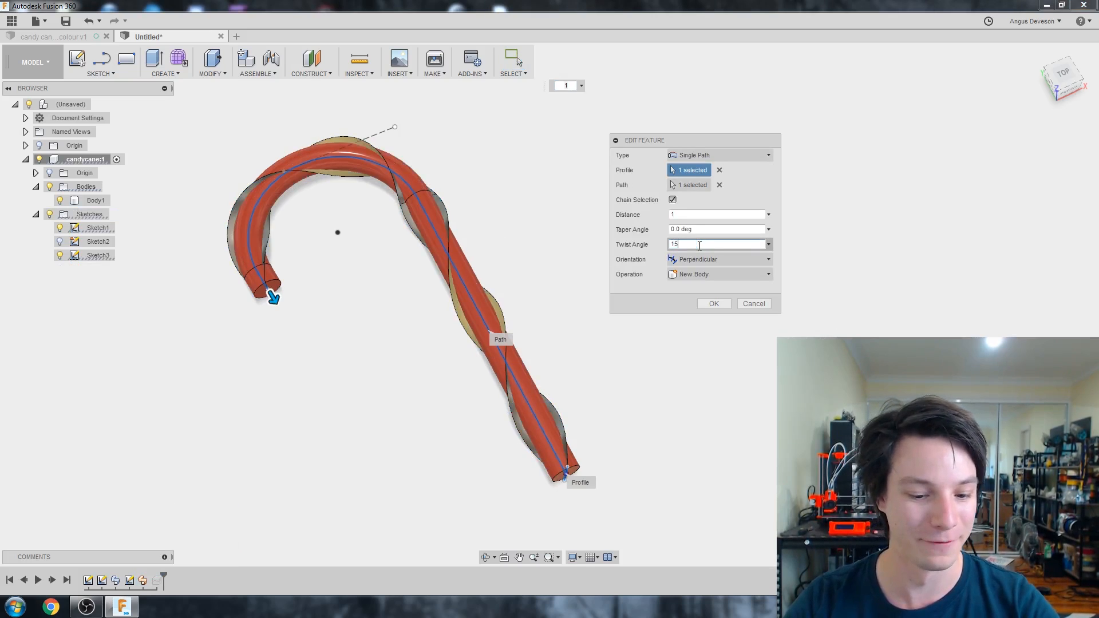
type("1500")
left_click(713, 302)
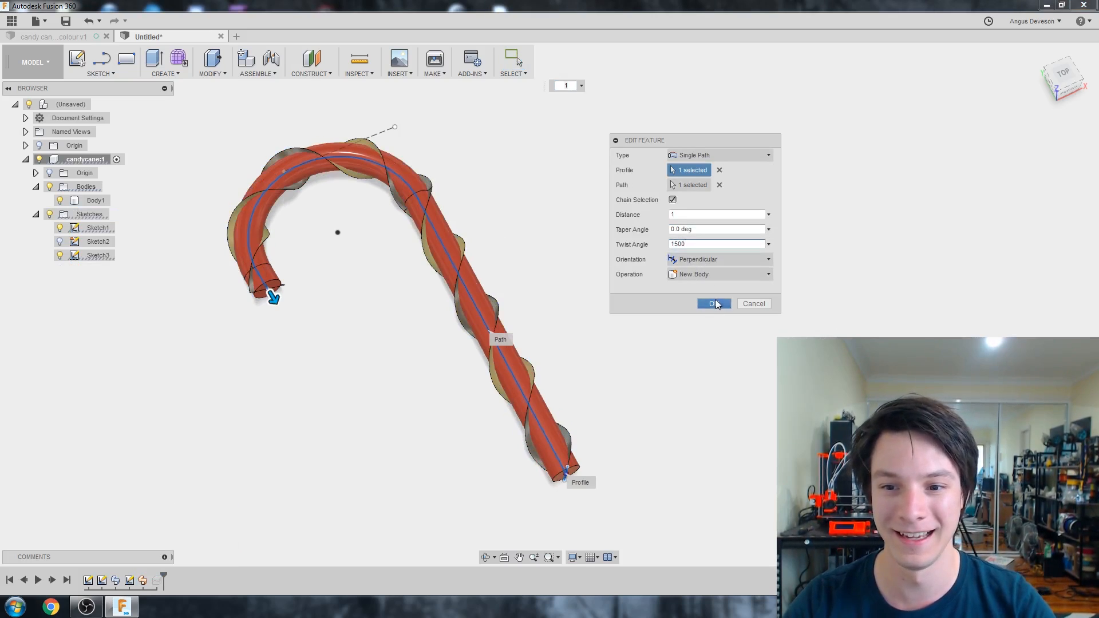
Edit the cane's circular profile sketch and draw a horizontal chord about 6.9 mm long across the lower part of the circle
middle_click_drag(384, 322, 356, 303, "shift")
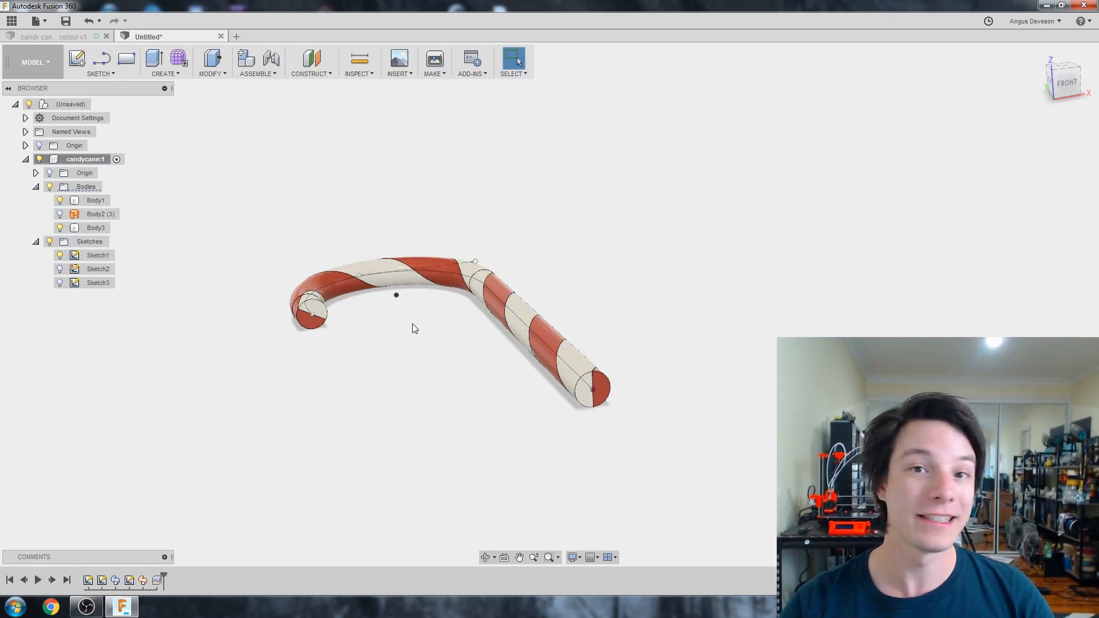
middle_click_drag(444, 417, 544, 363, "shift")
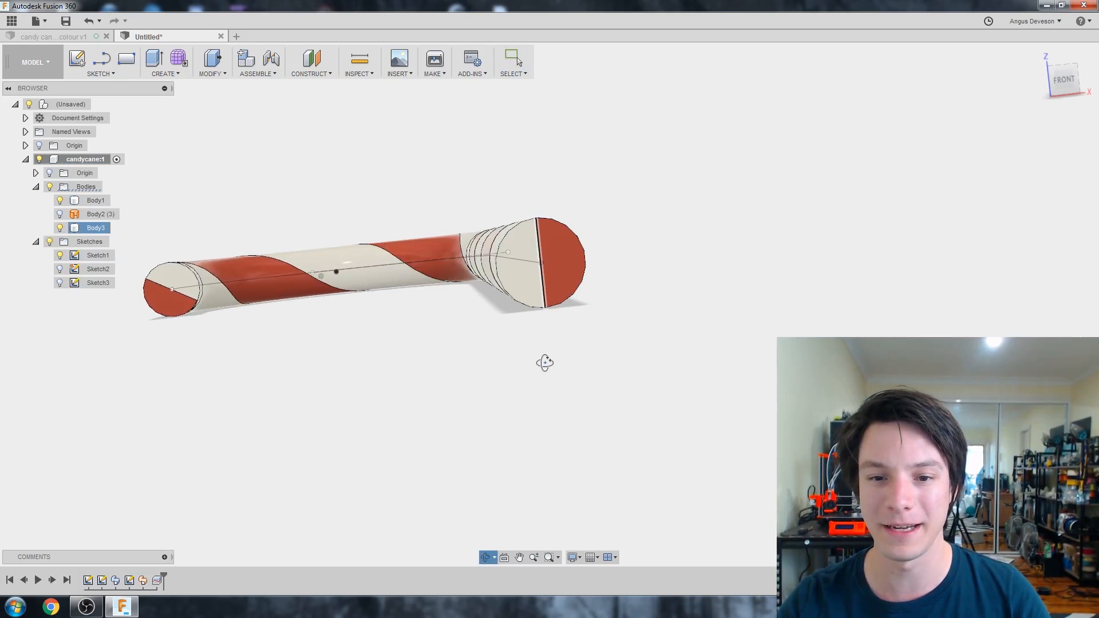
scroll(355, 312, "down", 1)
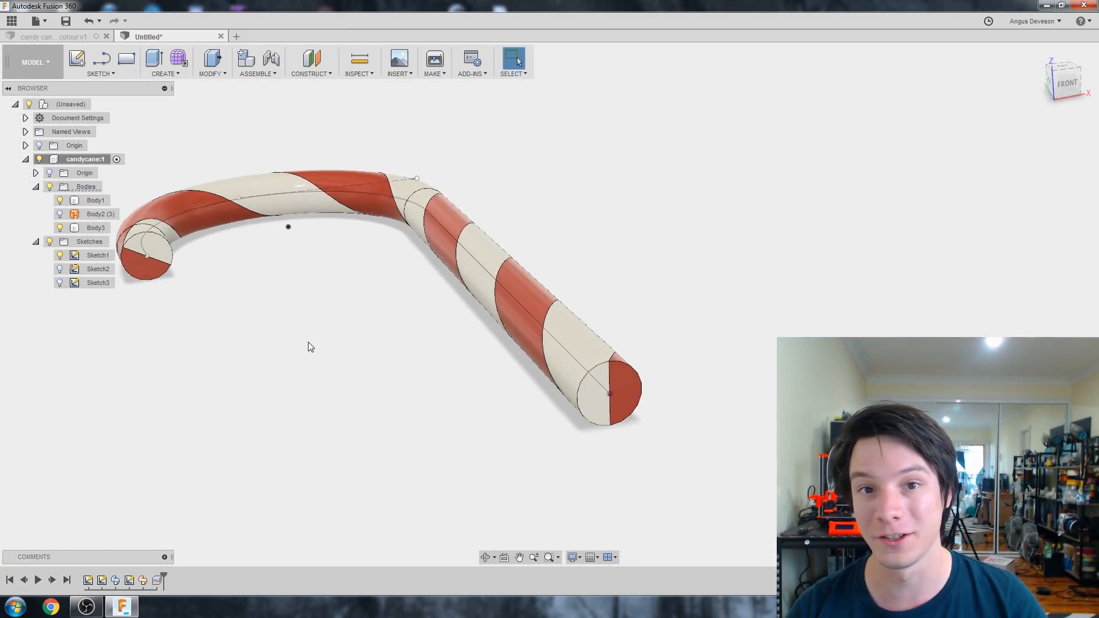
right_click(101, 579)
left_click(133, 498)
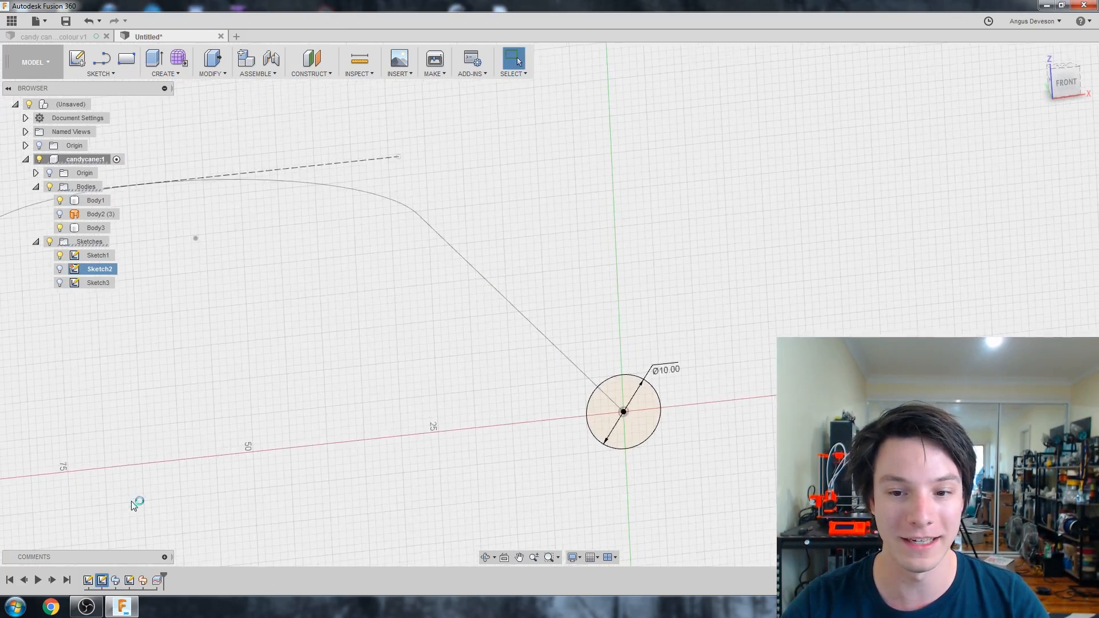
scroll(573, 300, "up", 5)
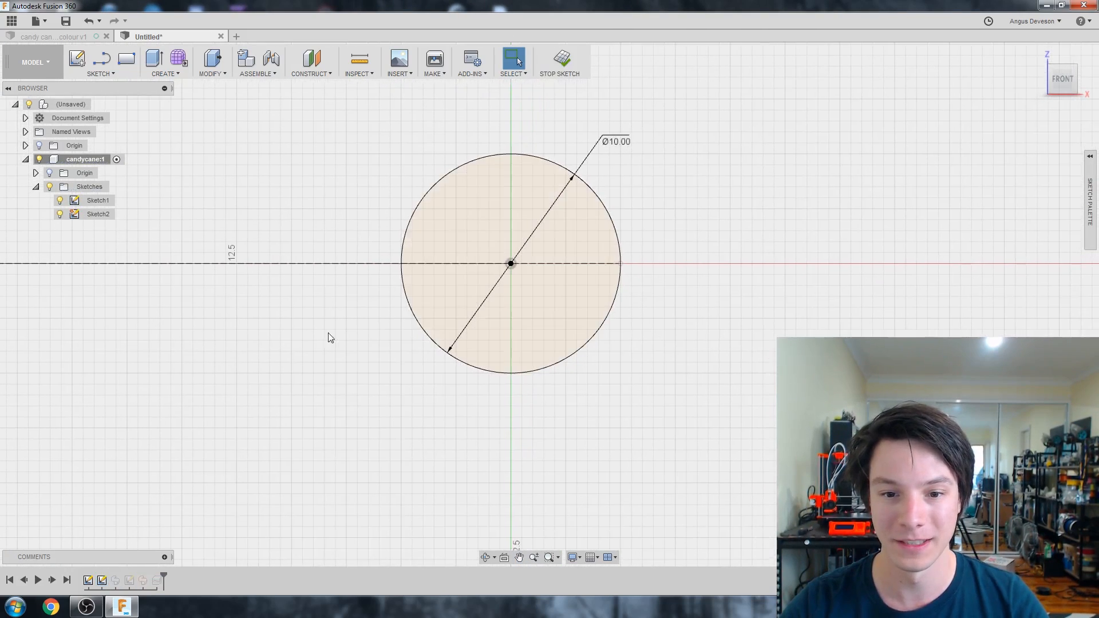
key("l")
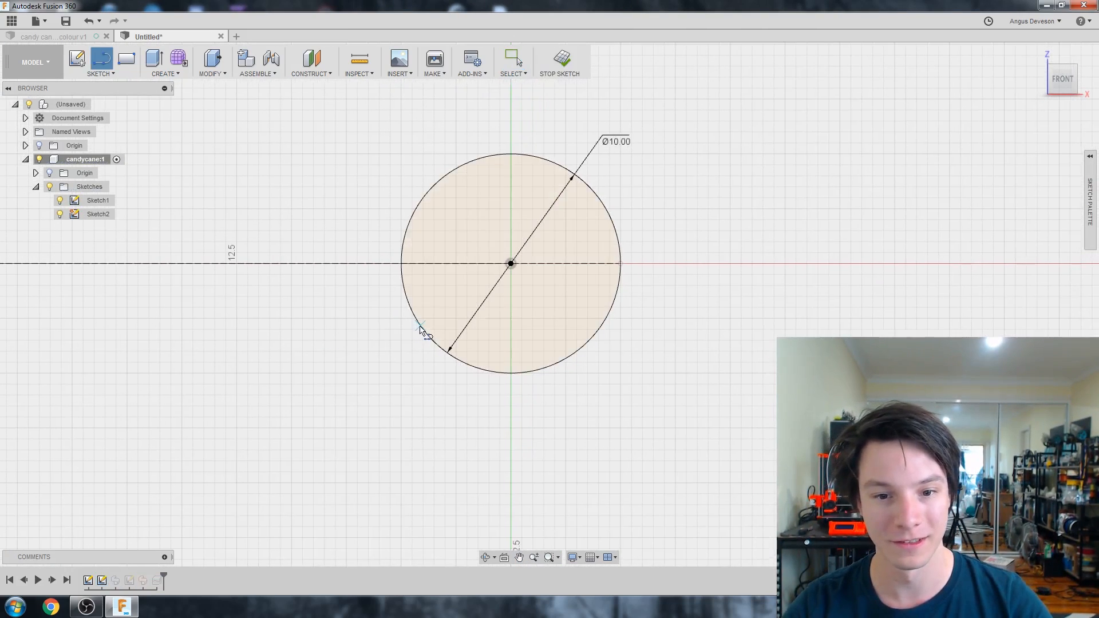
left_click(421, 326)
left_click(602, 326)
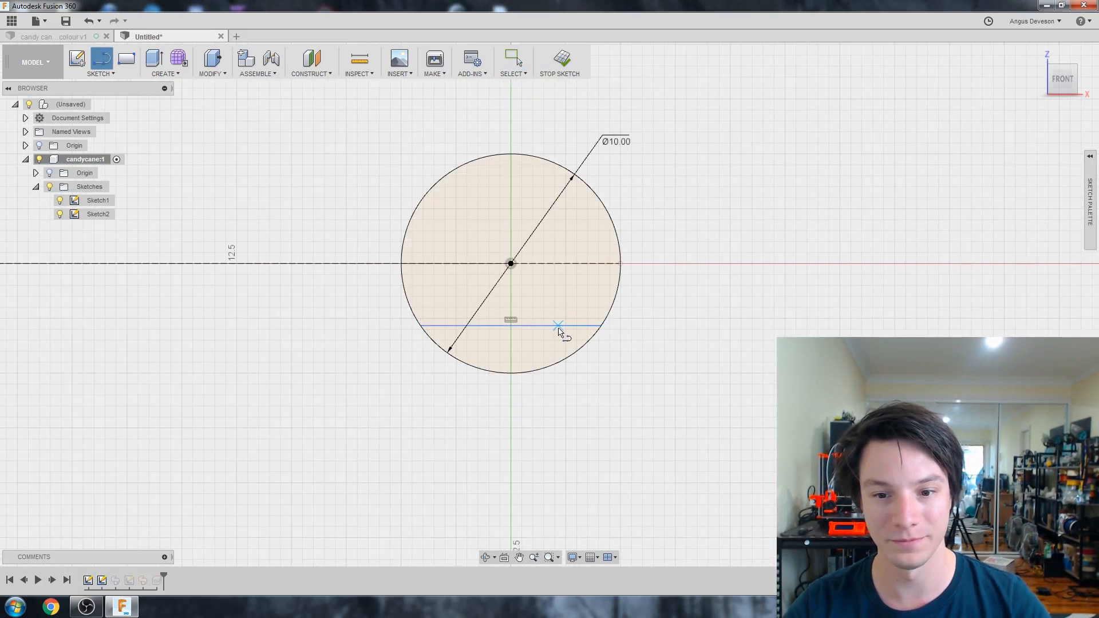
key("Escape")
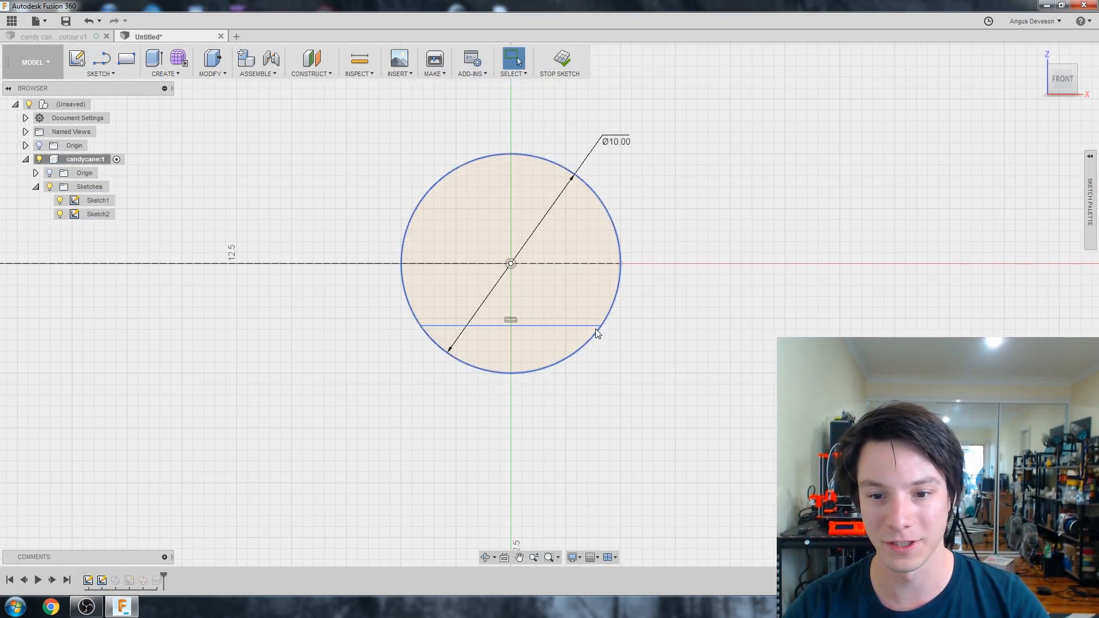
left_click_drag(599, 327, 589, 351)
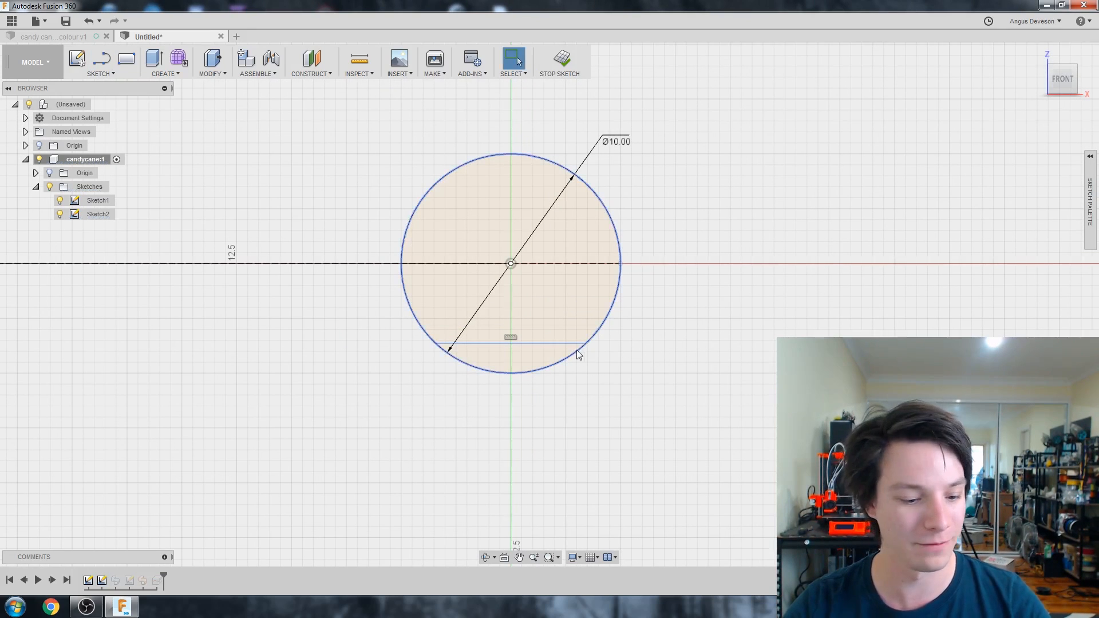
Dimension the horizontal chord's length to 5.5 mm
left_click(546, 343)
left_click(613, 318)
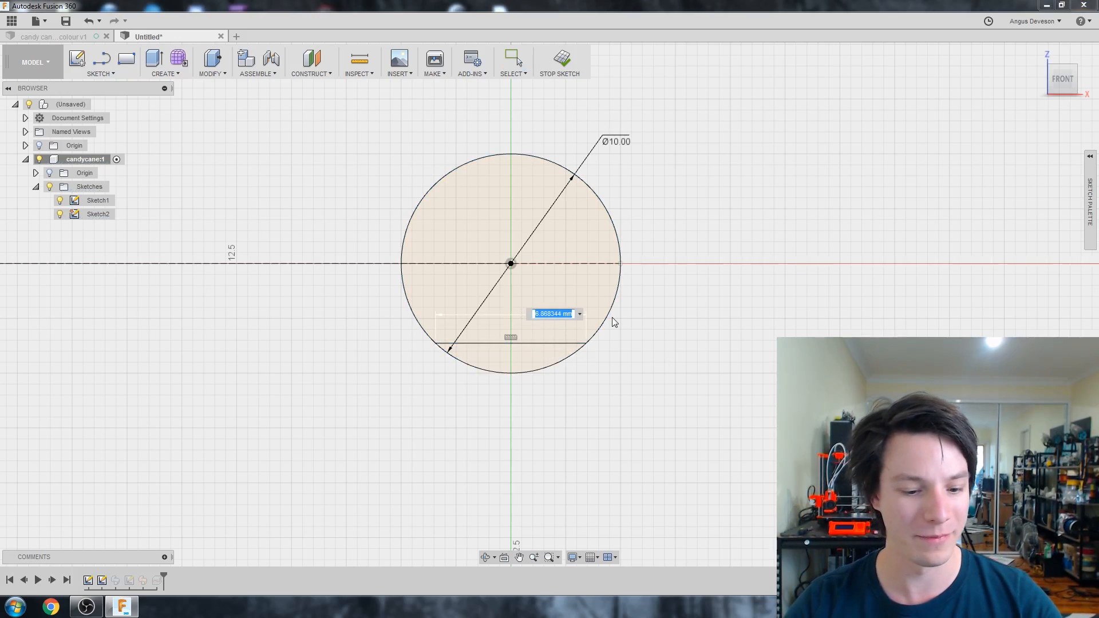
type("5.5")
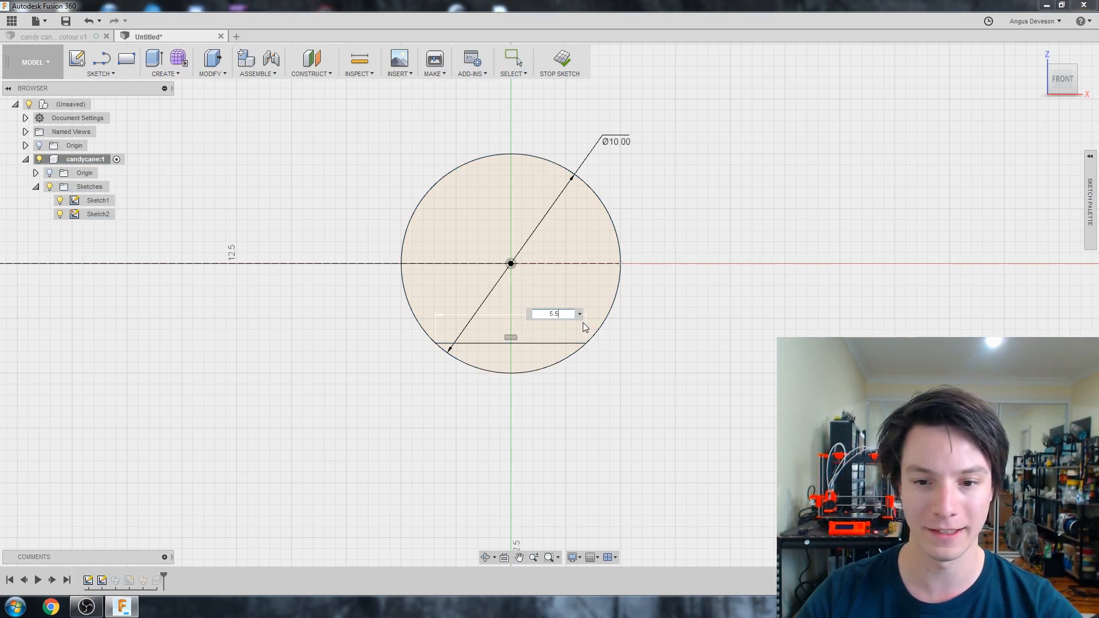
key("Return")
key("Escape")
scroll(502, 356, "up", 1)
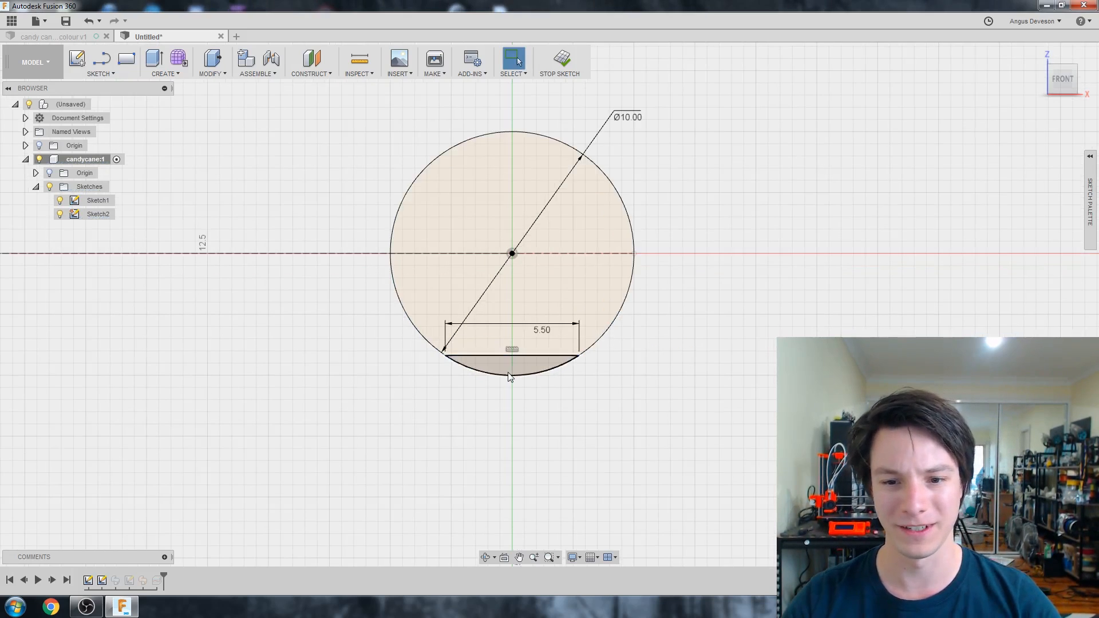
Edit the solid cane sweep so its profile excludes the small segment below the chord, giving the cane a flat underside
scroll(364, 312, "down", 4)
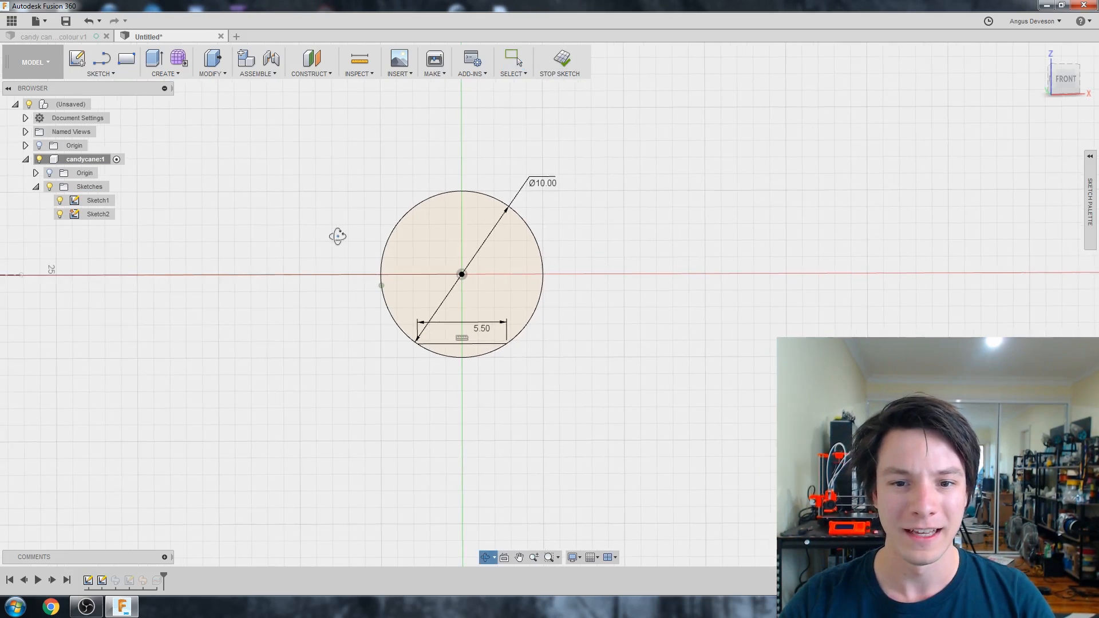
middle_click_drag(338, 235, 487, 220, "shift")
scroll(482, 219, "up", 2)
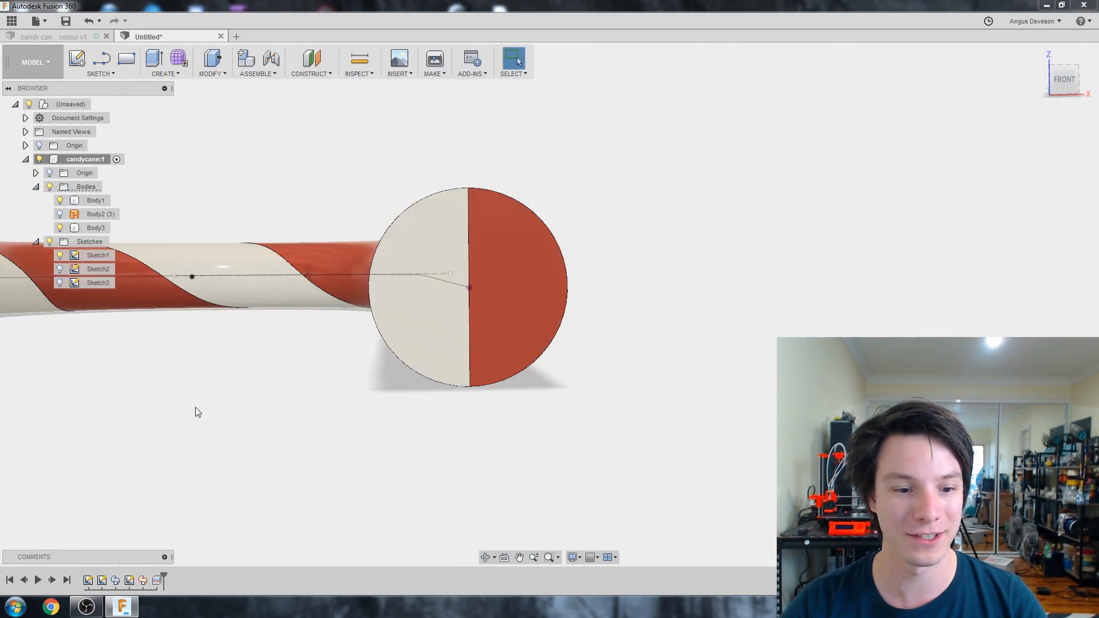
left_click(115, 579)
right_click(116, 580)
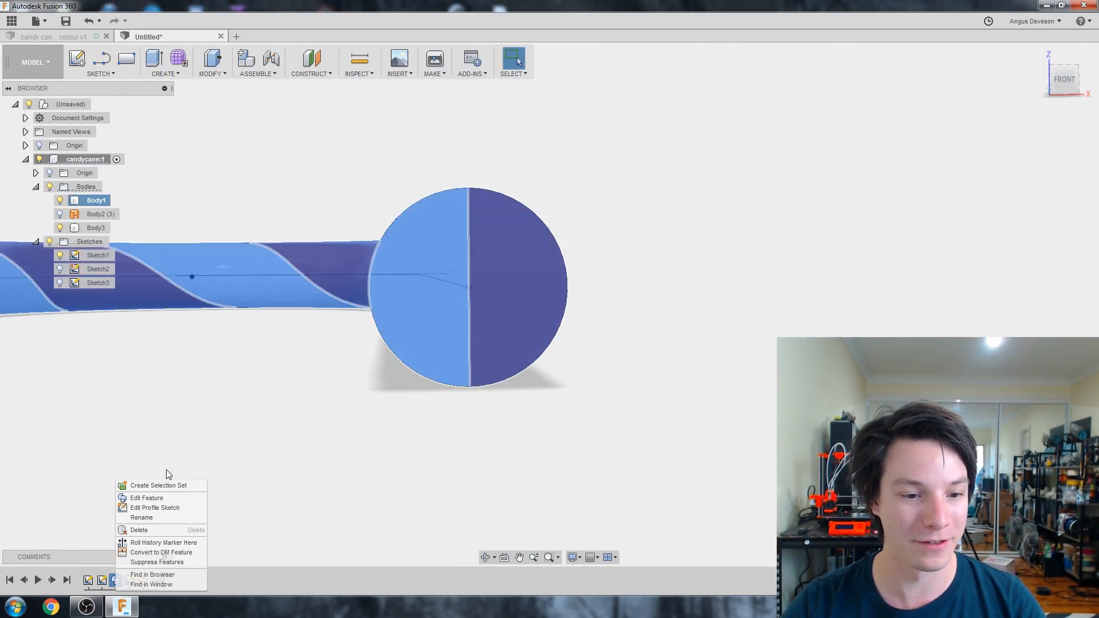
left_click(148, 499)
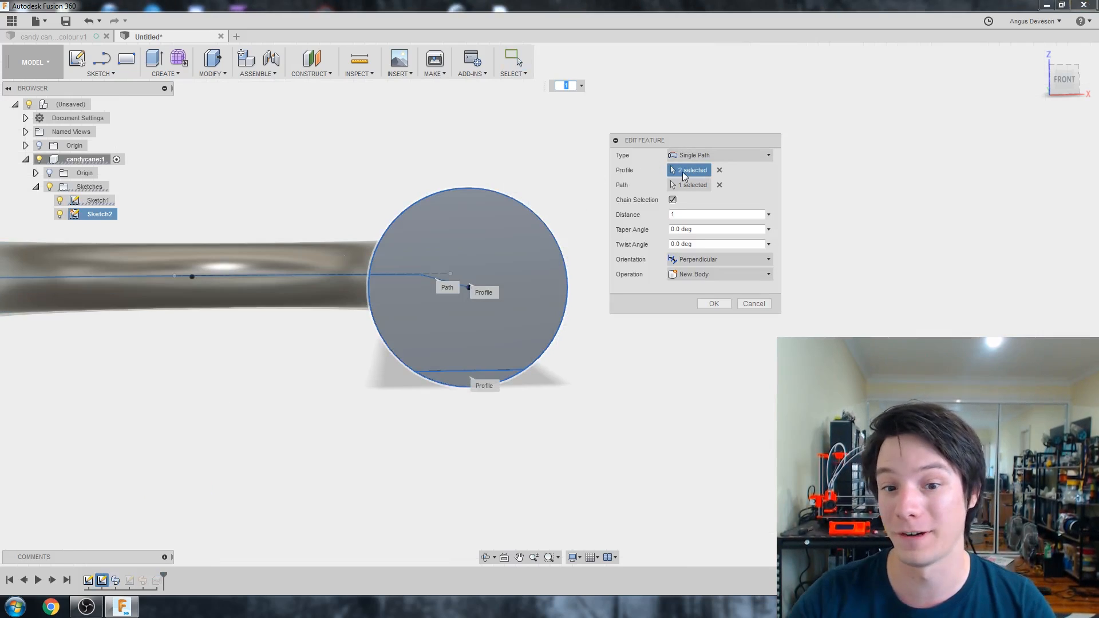
middle_click_drag(345, 341, 227, 389, "shift")
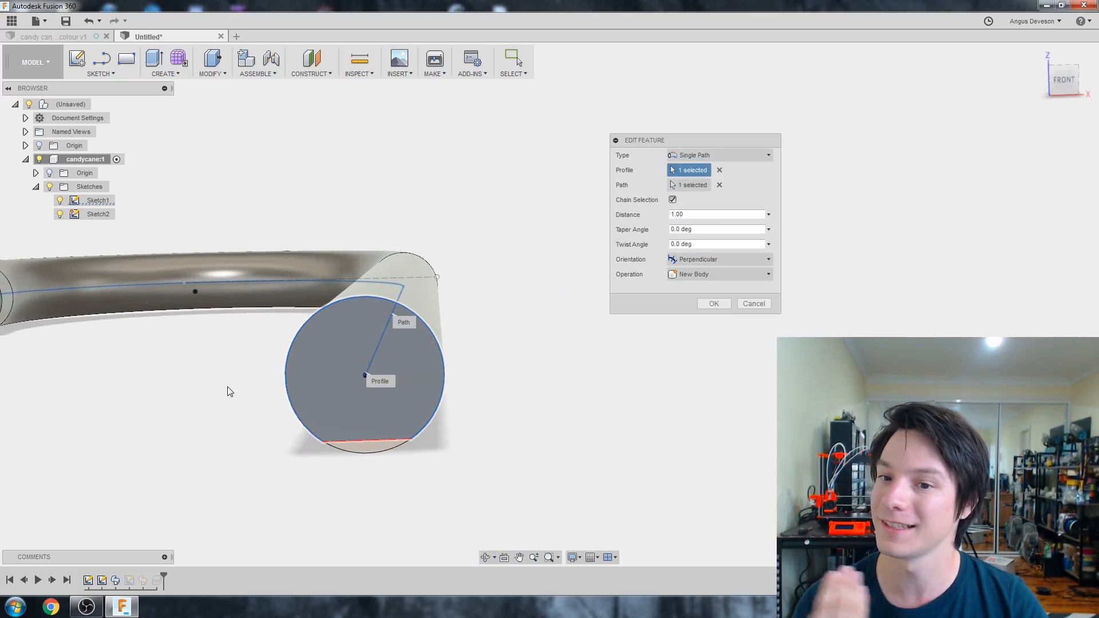
middle_click_drag(218, 368, 266, 369, "shift")
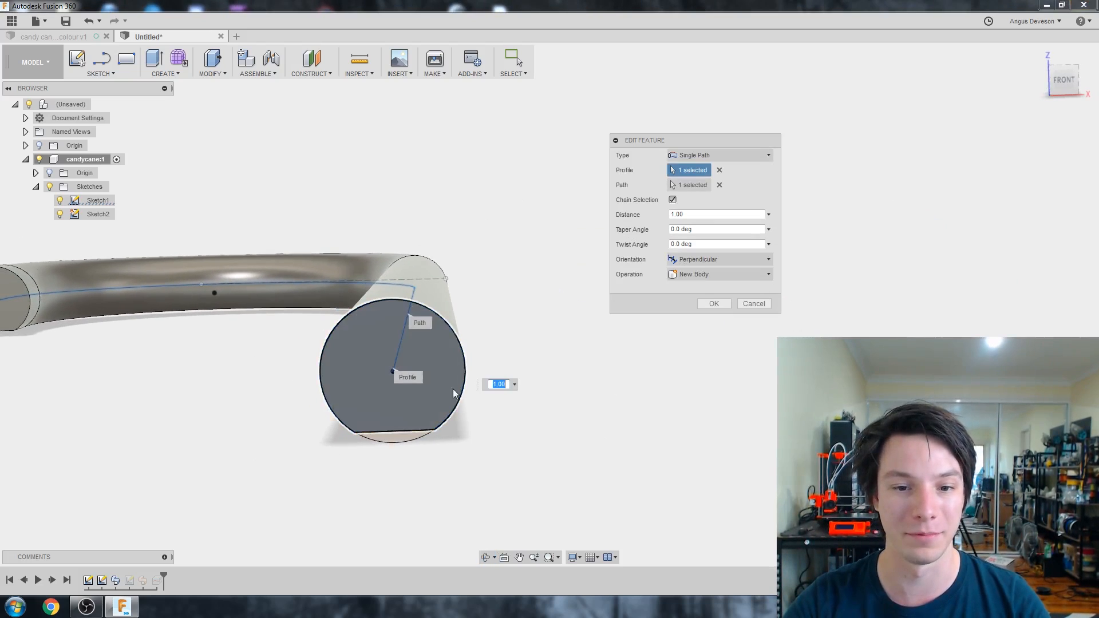
left_click(714, 303)
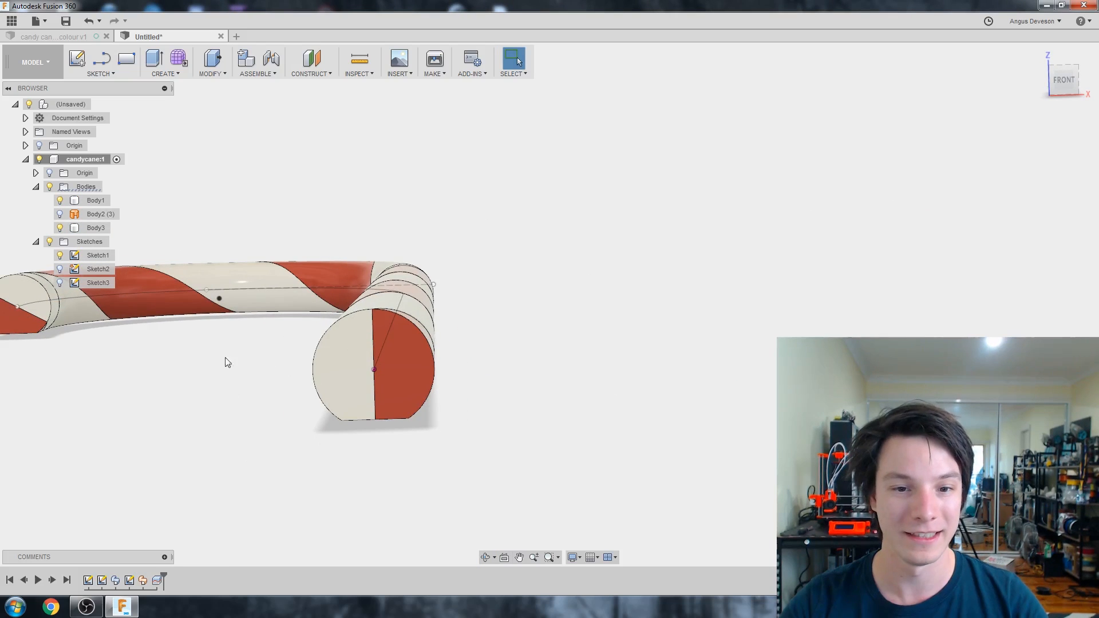
Reopen the profile sketch and draw two lines from the circle's upper left edge meeting at an outer point, forming a long triangular fin
middle_click_drag(224, 362, 378, 399, "shift")
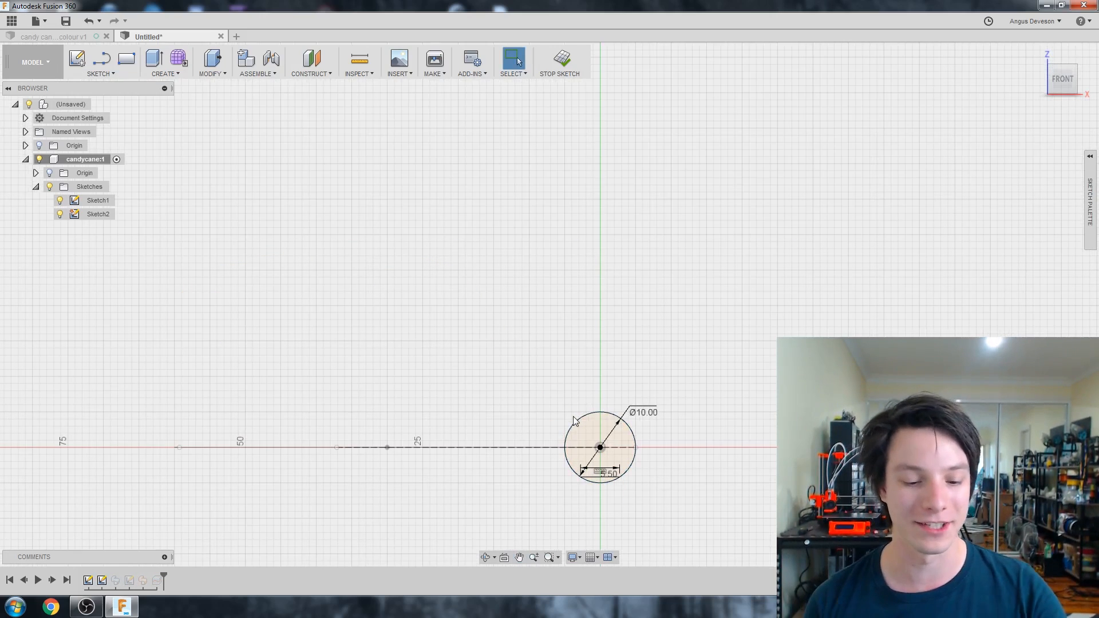
key("l")
left_click(588, 412)
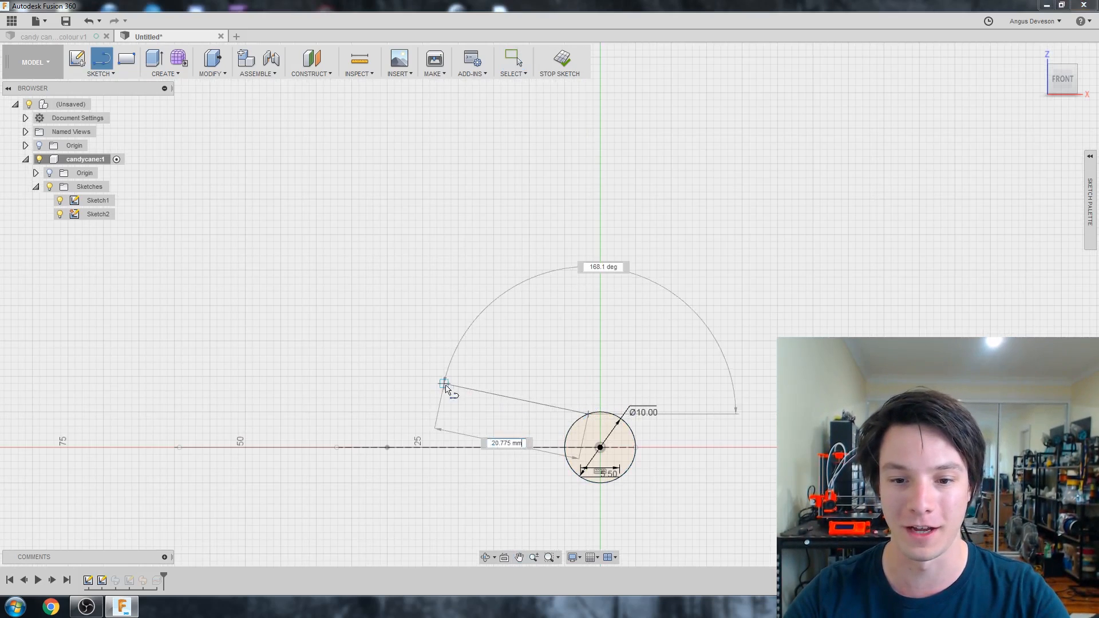
left_click(352, 355)
left_click(565, 446)
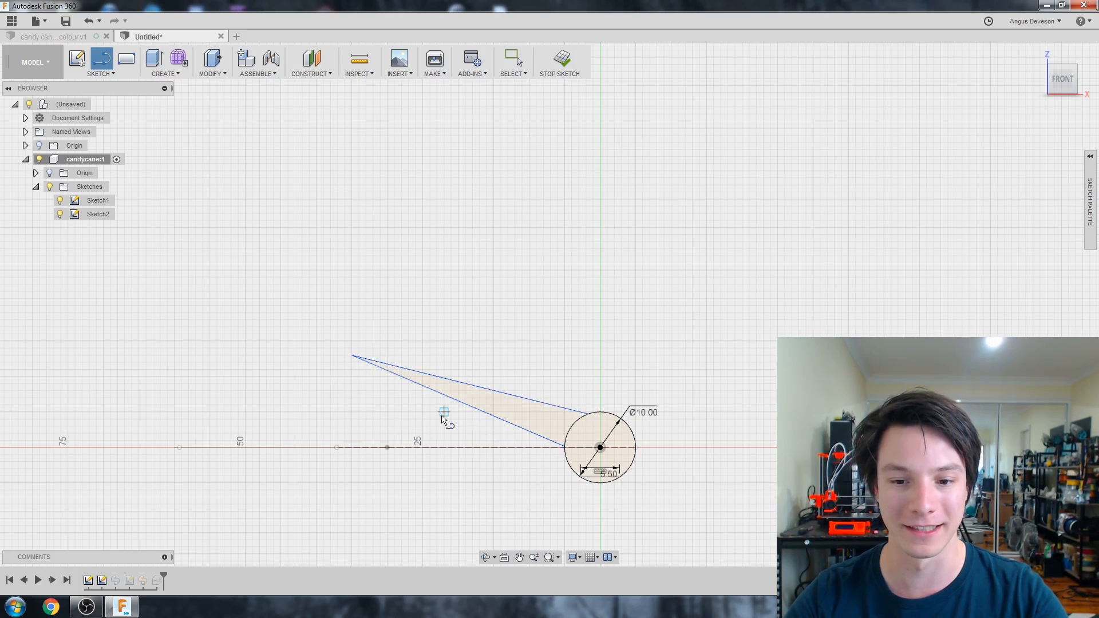
key("Escape")
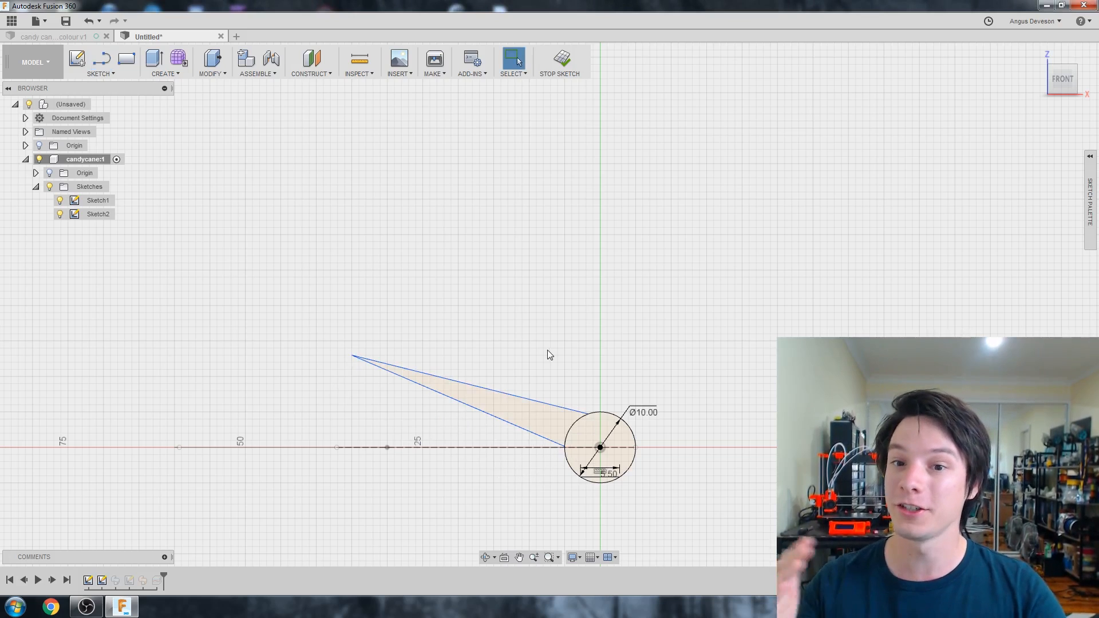
scroll(499, 339, "down", 1)
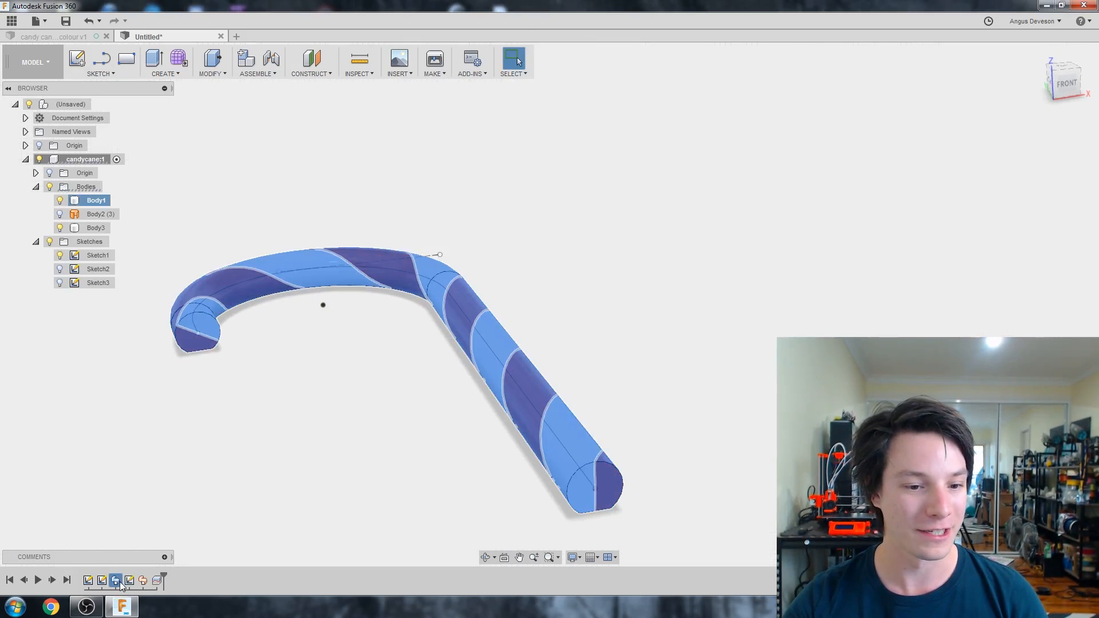
Try to add the long triangular fin region to the solid sweep's profile
right_click(115, 580)
left_click(133, 501)
middle_click_drag(375, 335, 309, 407, "shift")
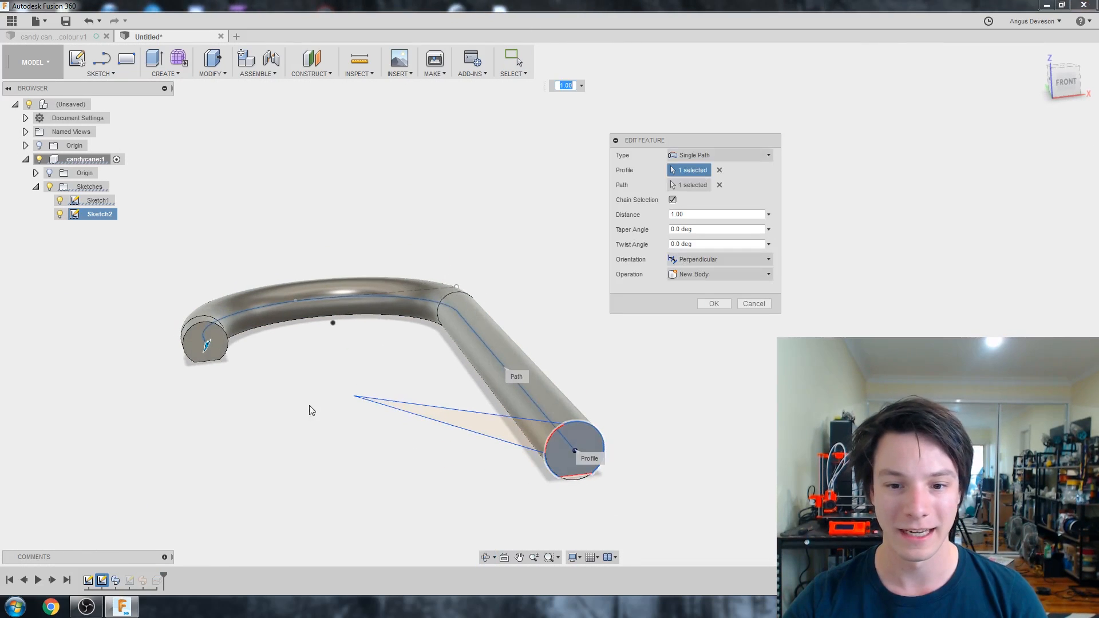
left_click(500, 428)
middle_click_drag(303, 360, 289, 365, "shift")
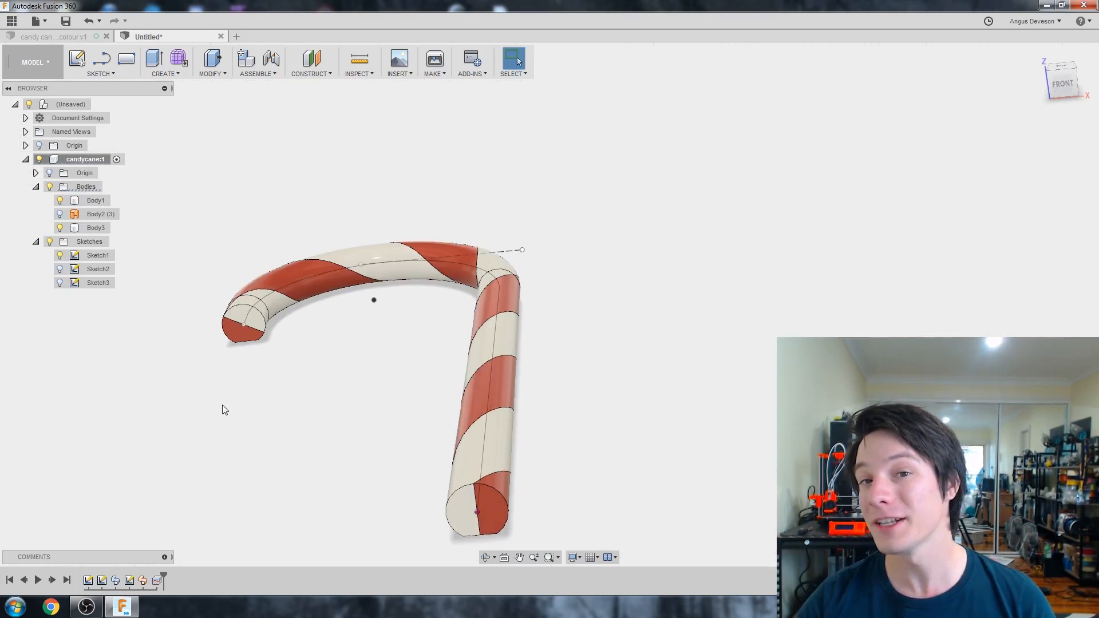
Edit the profile sketch to shorten the triangular fin by moving its tip closer to the circle, and finish the sketch
right_click(103, 579)
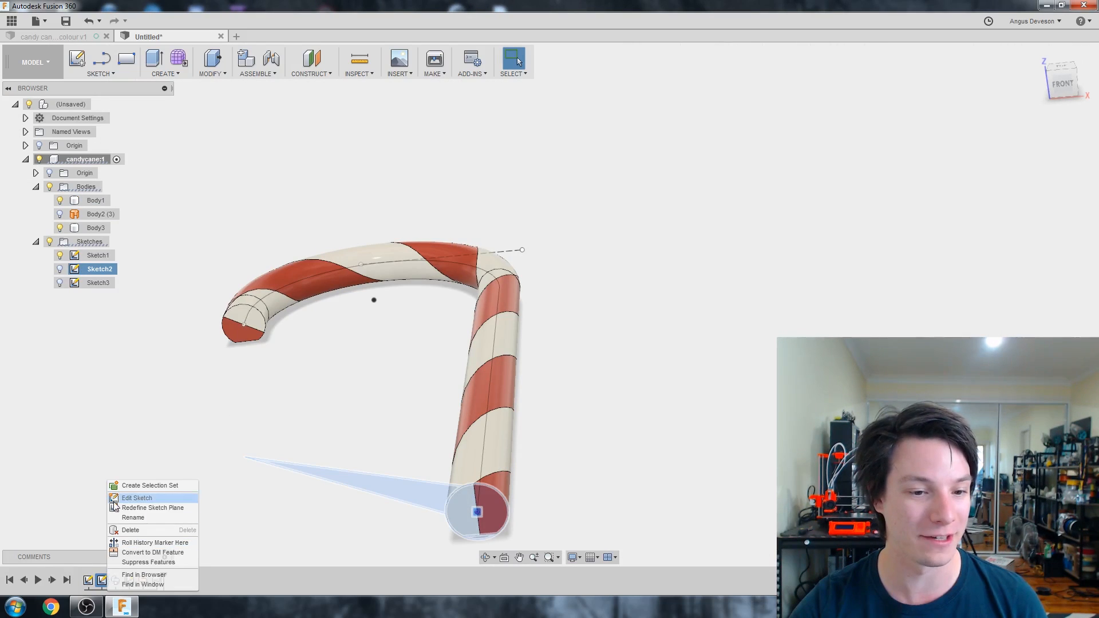
left_click(136, 497)
mouse_move(211, 454)
left_mouse_down()
mouse_move(317, 482)
mouse_move(360, 474)
left_mouse_up()
left_click(562, 59)
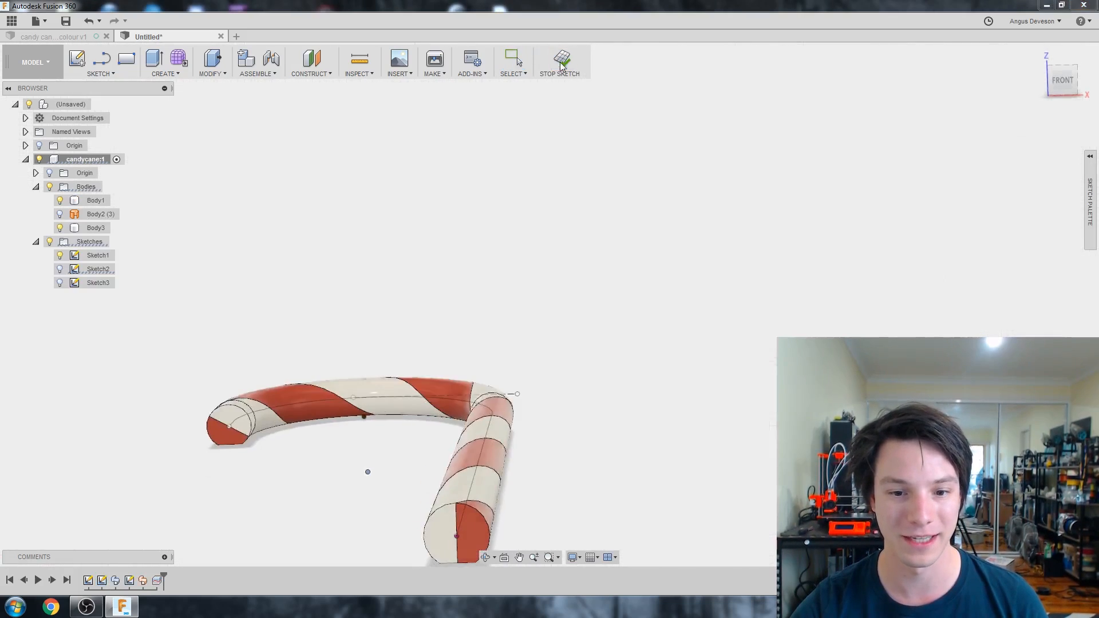
Edit the solid sweep to include the shortened triangular fin in its profile and inspect the preview along the hook
right_click(115, 580)
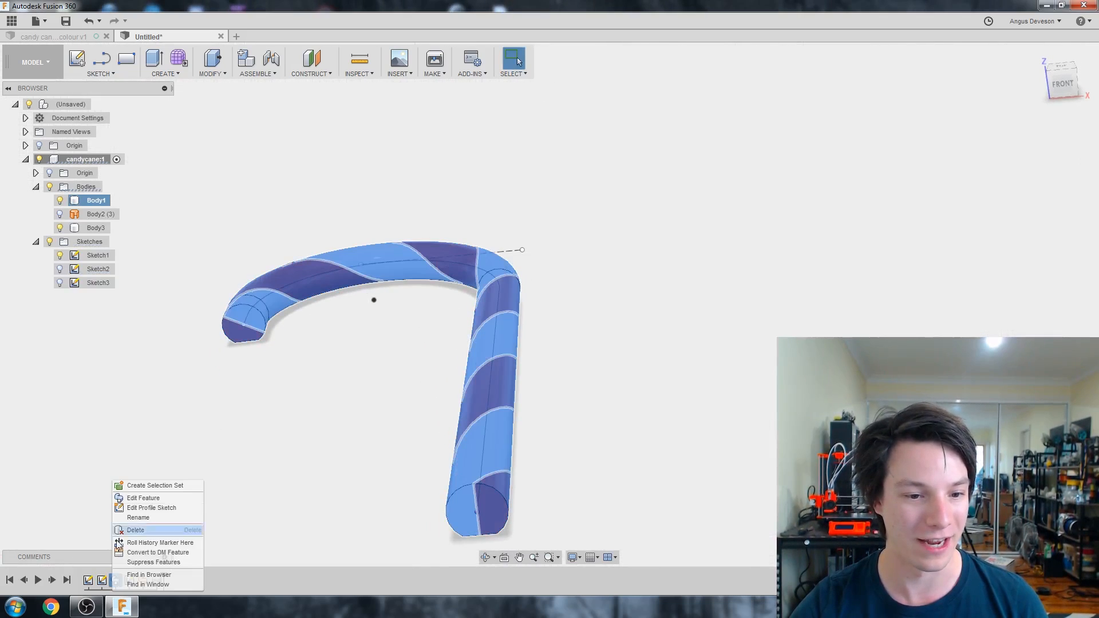
left_click(133, 498)
middle_click_drag(369, 464, 361, 410, "shift")
middle_click_drag(452, 261, 424, 286, "shift")
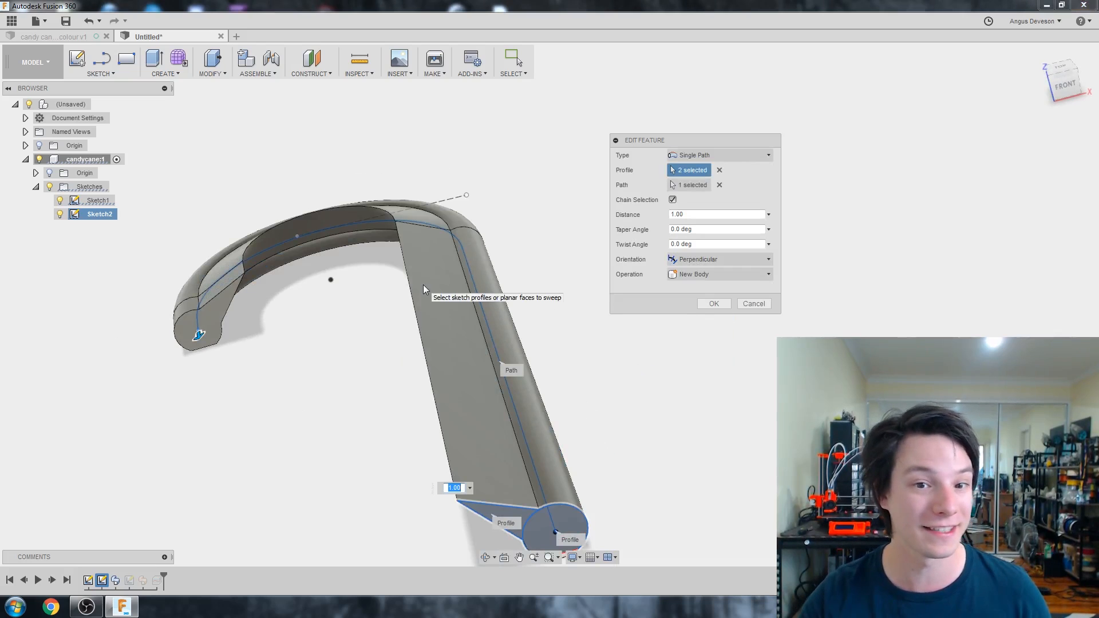
middle_click_drag(285, 222, 299, 265, "shift")
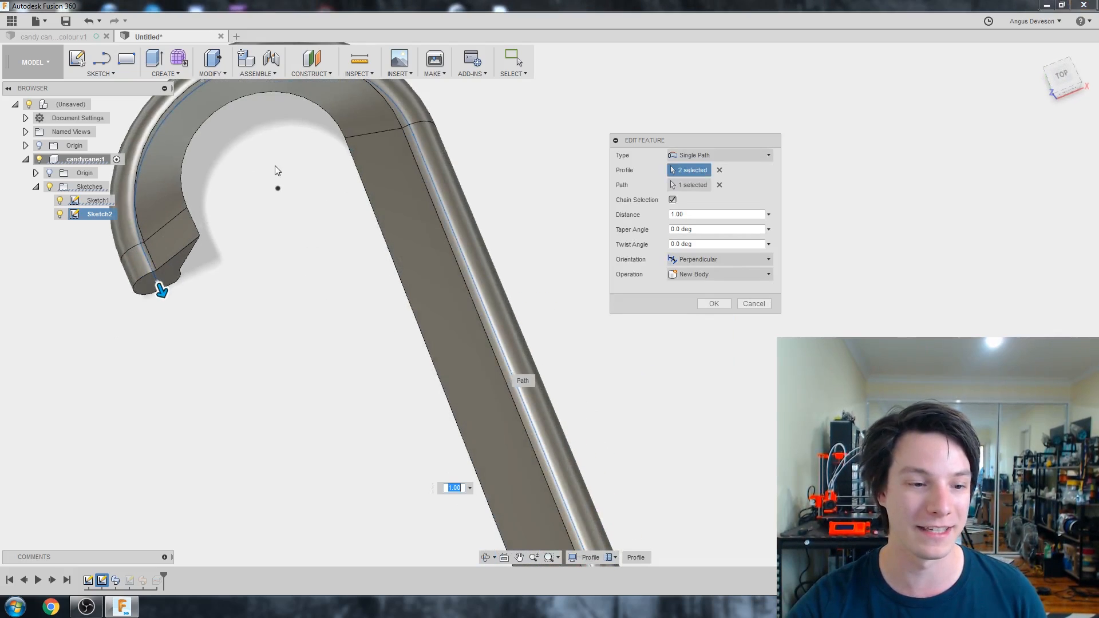
middle_click_drag(279, 157, 262, 282, "shift")
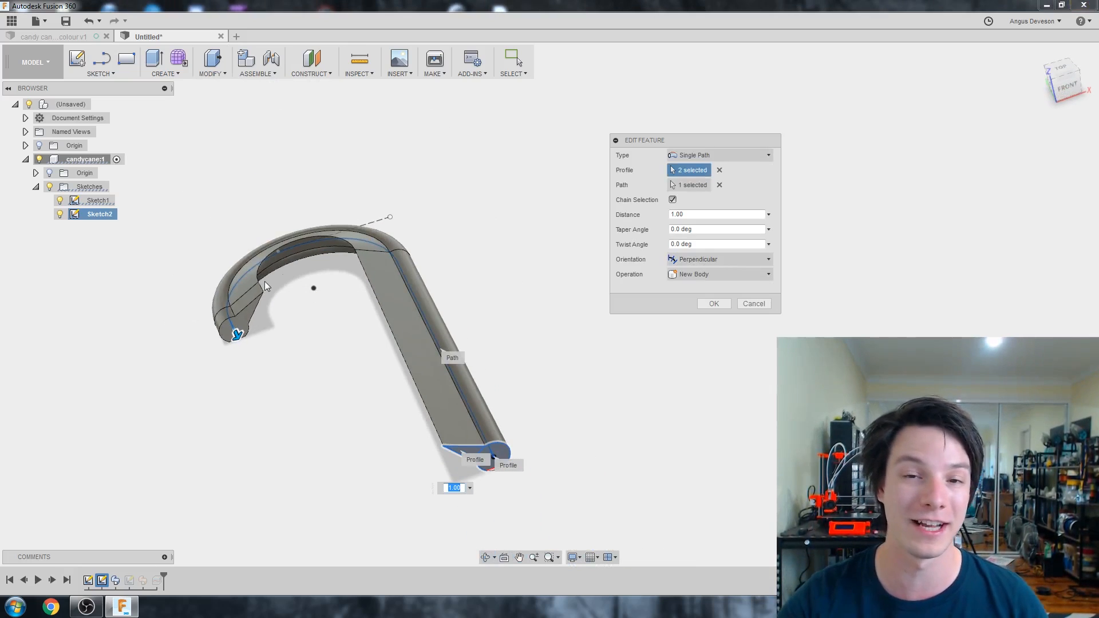
Set the solid sweep's twist angle to 1500 degrees and examine the spiralling fin around the cane
key("Tab")
key("Tab")
key("Tab")
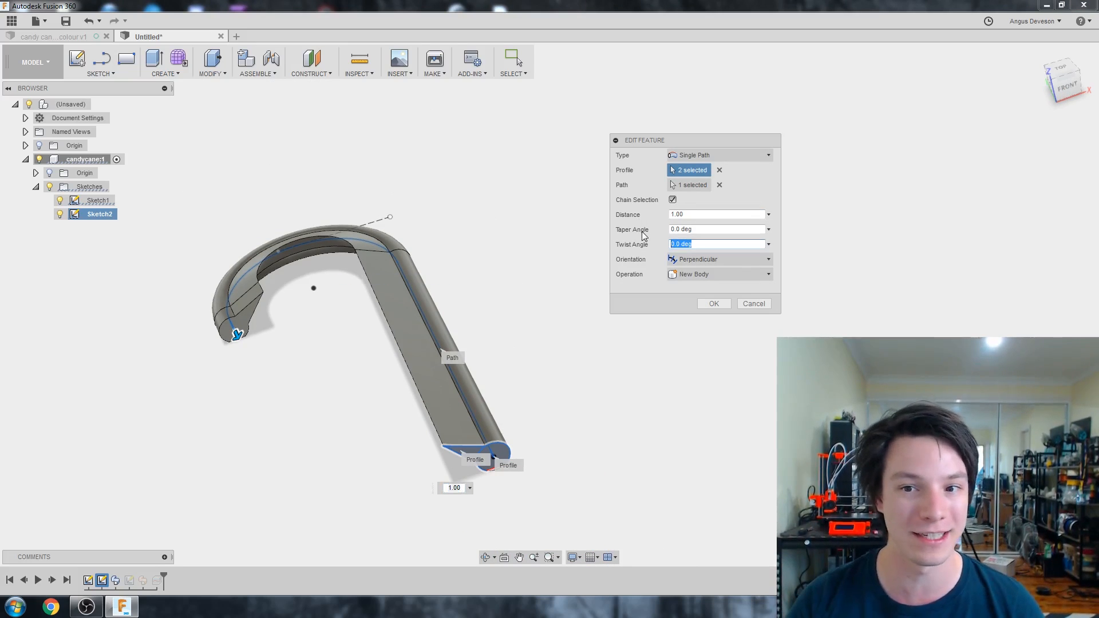
type("1500")
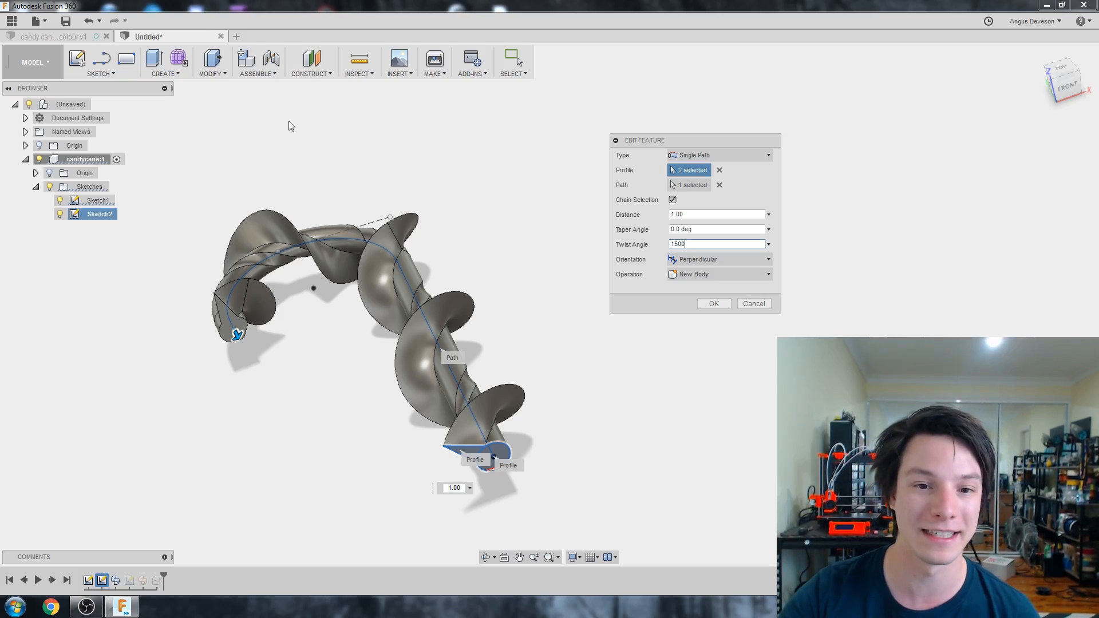
middle_click_drag(292, 126, 347, 195, "shift")
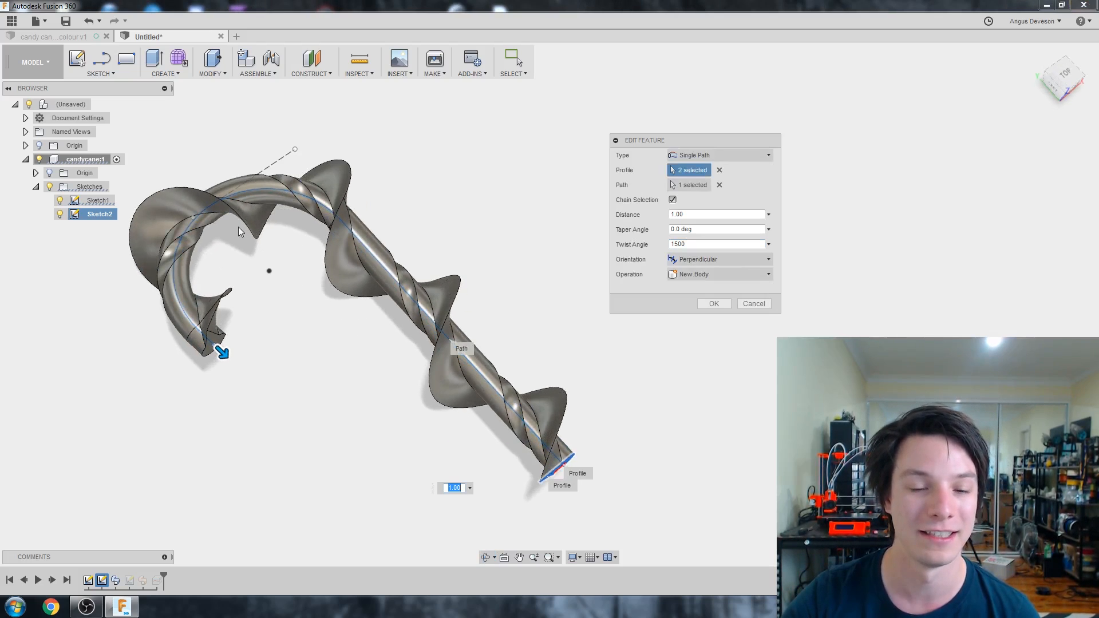
Inspect the twisted fin preview from several angles and cancel the solid sweep edit
middle_click_drag(238, 227, 294, 287, "shift")
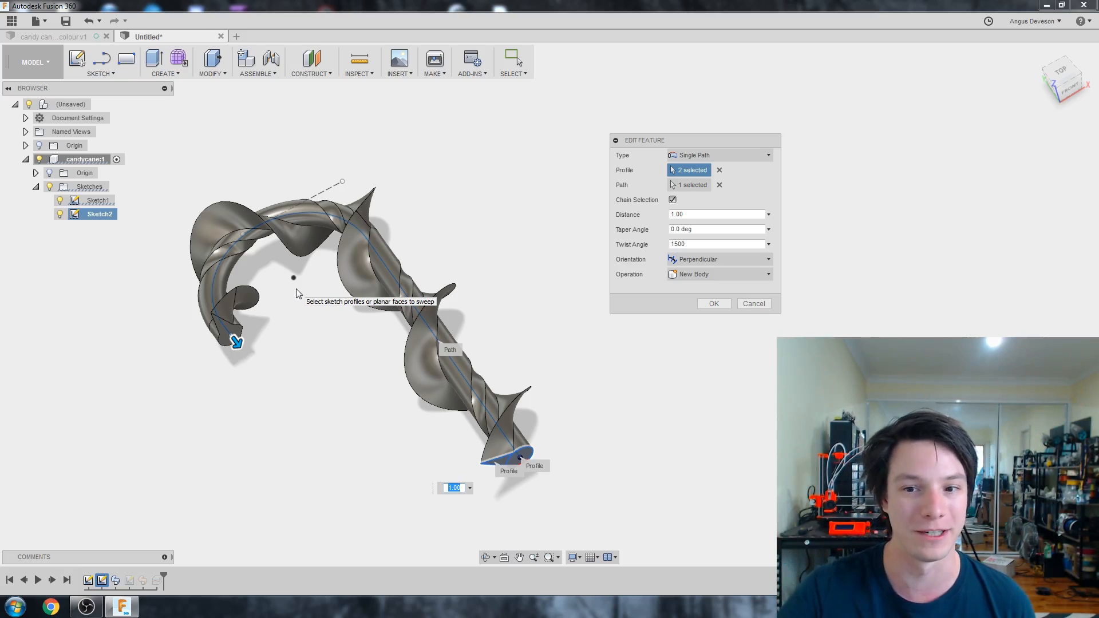
middle_click_drag(69, 248, 387, 428, "shift")
left_click(754, 304)
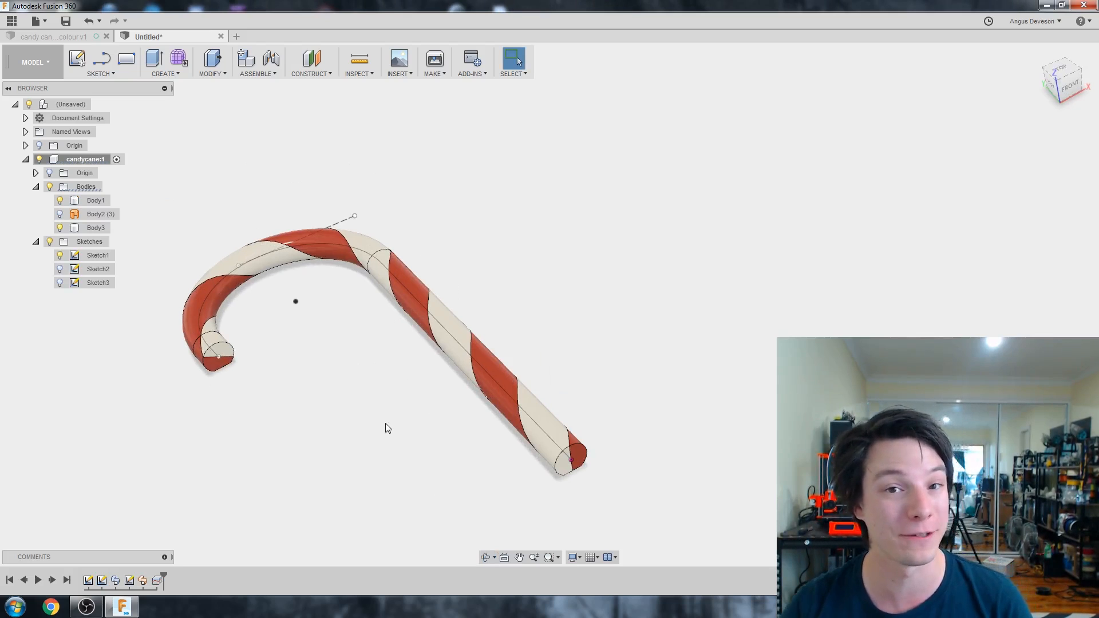
Inspect the red and white cane from both ends and start exporting Body1 as an STL file
middle_click_drag(388, 428, 452, 426, "shift")
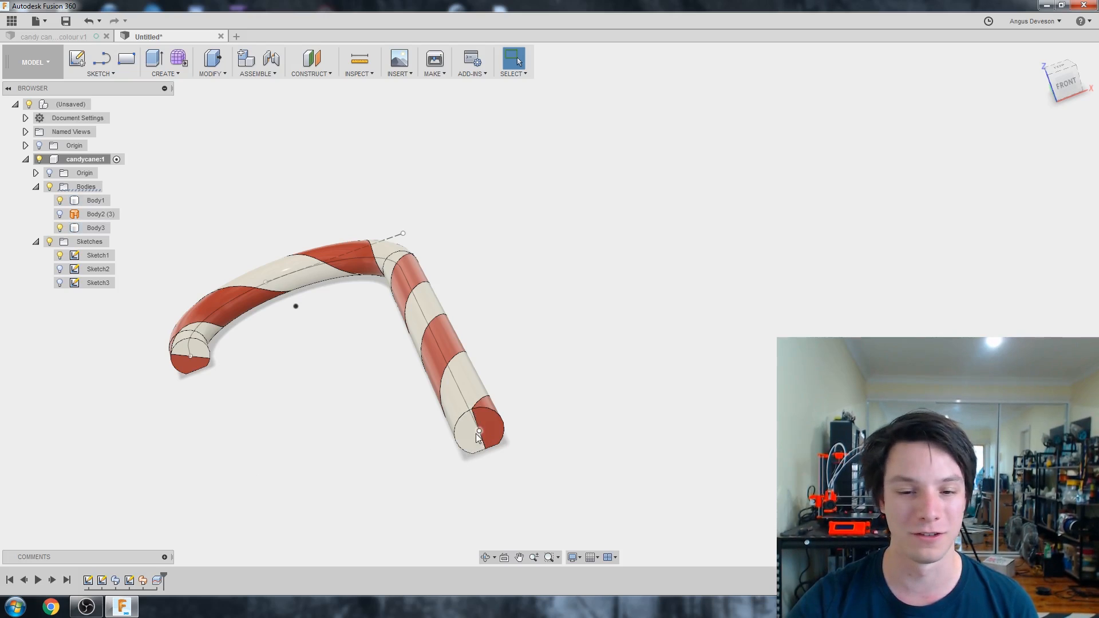
mouse_move(342, 278)
middle_mouse_down("shift")
mouse_move(341, 326)
mouse_move(309, 341)
middle_mouse_up("shift")
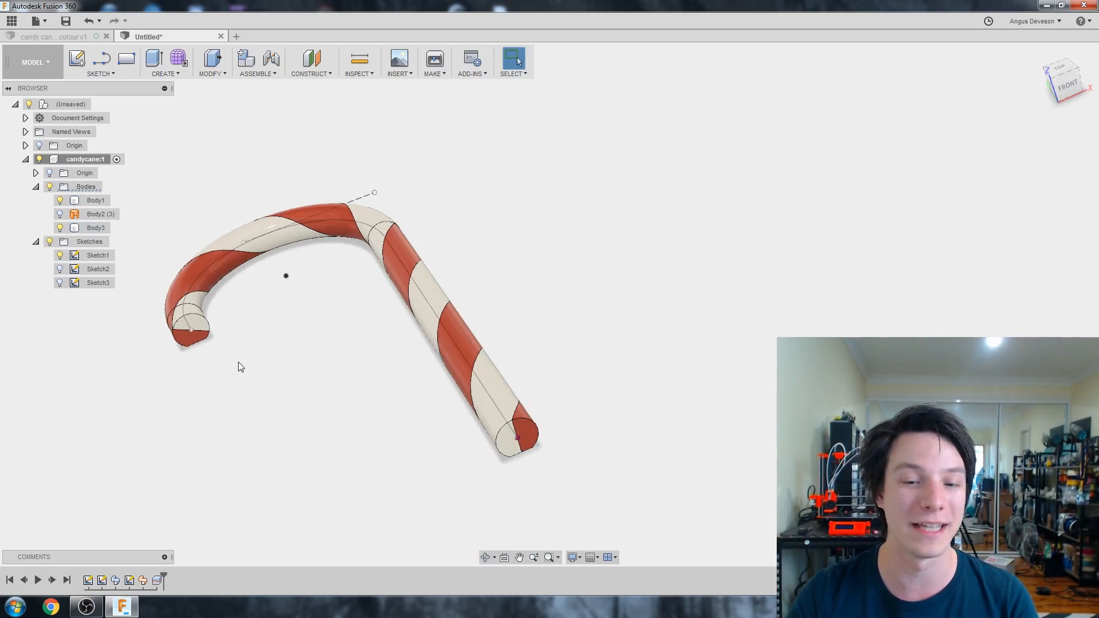
middle_click_drag(238, 362, 177, 349, "shift")
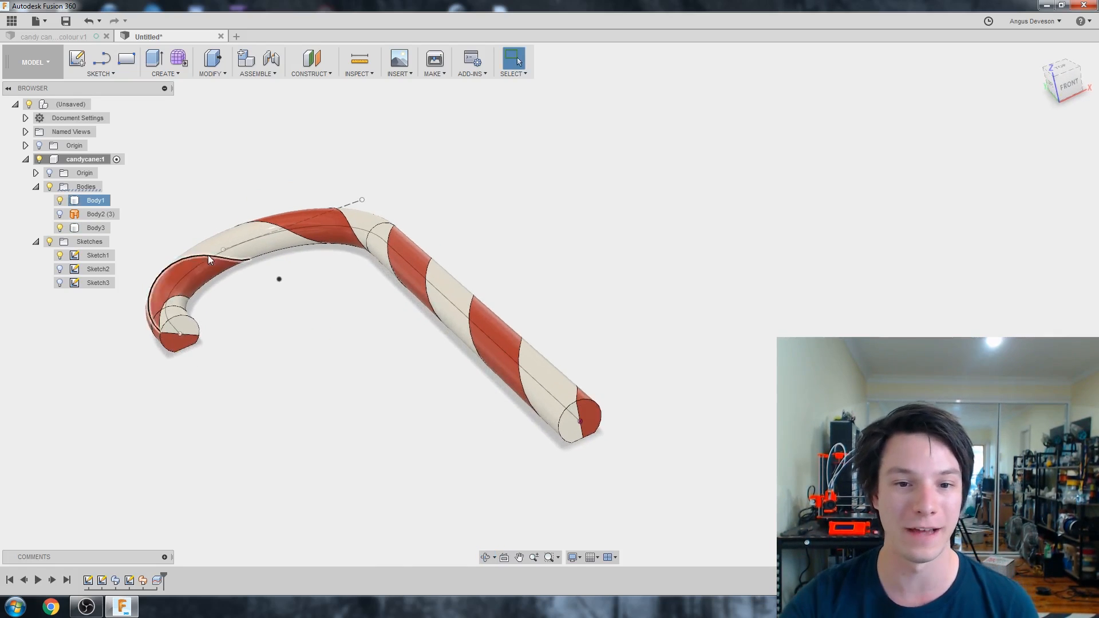
scroll(166, 352, "down", 2)
scroll(165, 353, "up", 1)
left_click(87, 204)
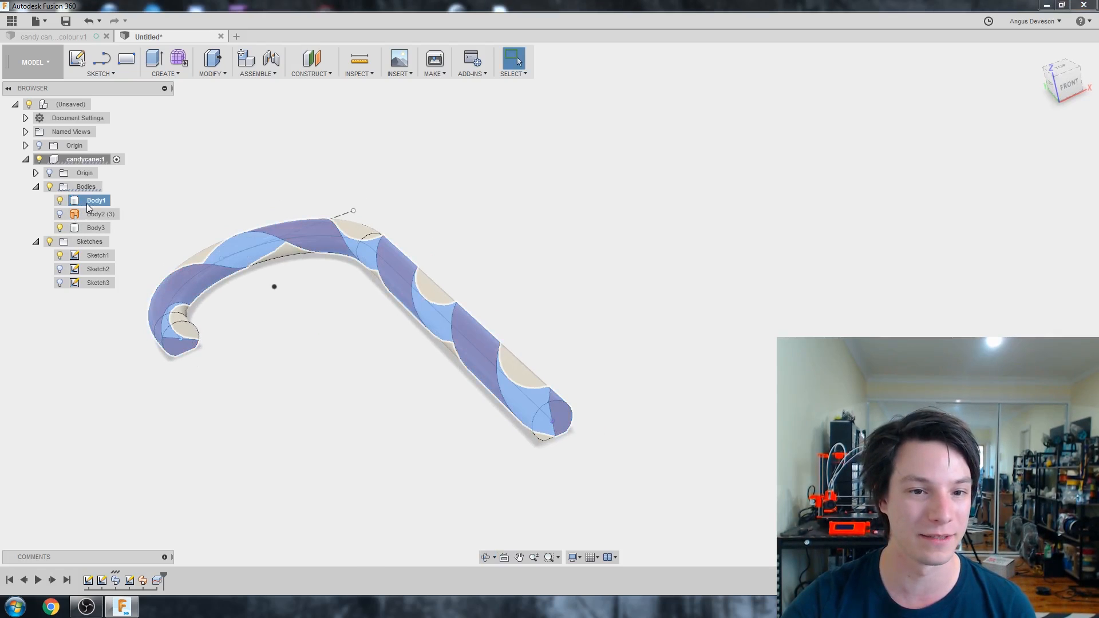
right_click(88, 204)
left_click(127, 314)
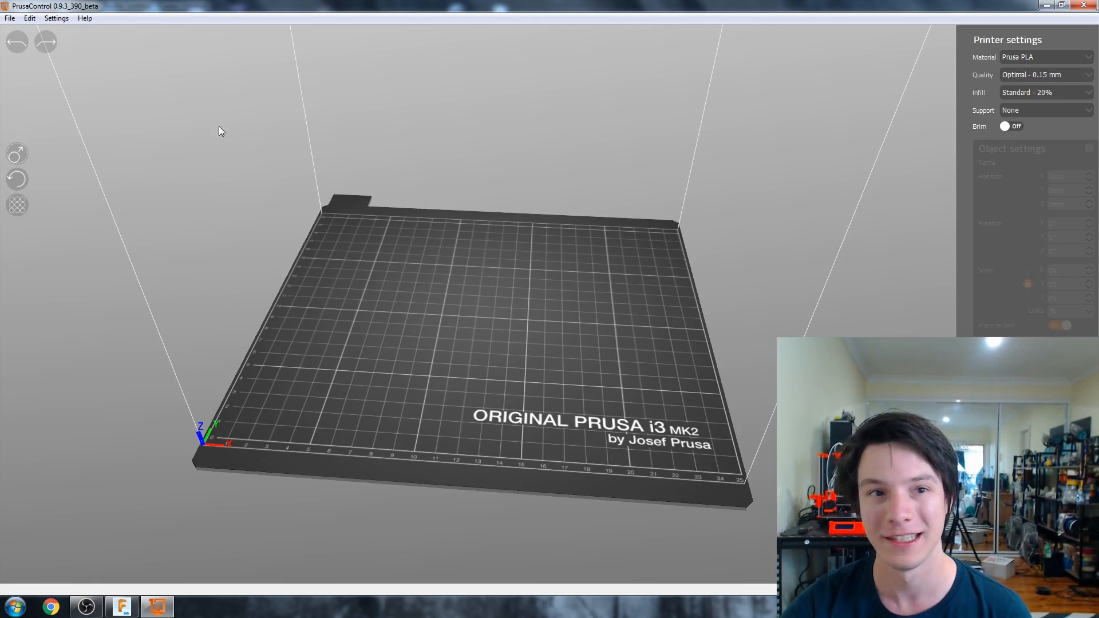
In PrusaControl, set the printer model to Original Prusa i3 MK2 MM with the Nozzle 0.4mm variation
left_click(56, 18)
left_click(80, 30)
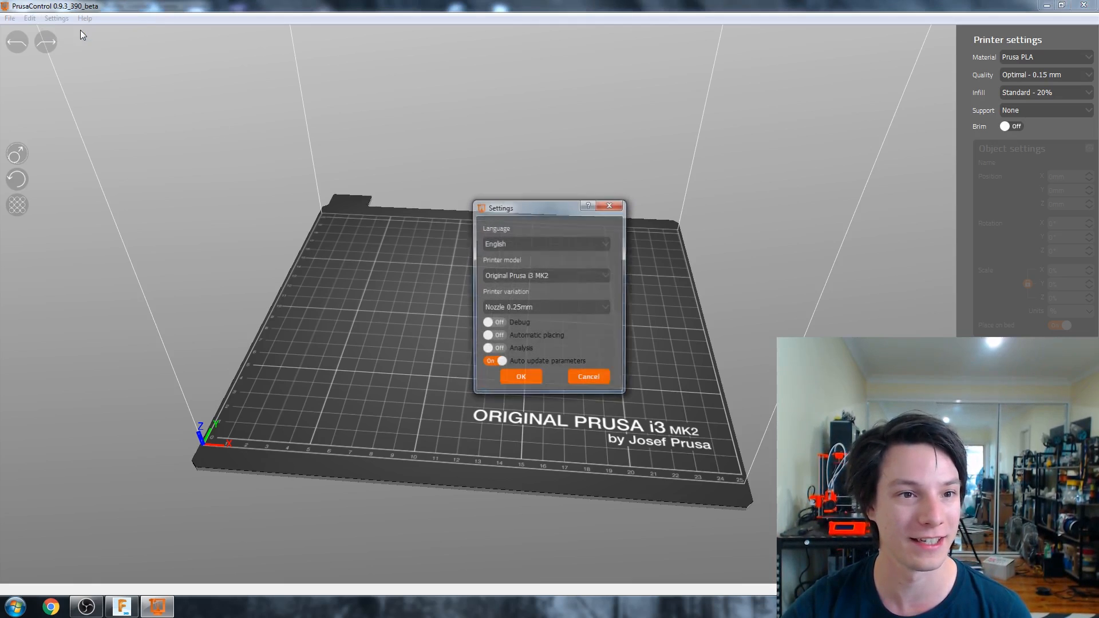
left_click(518, 276)
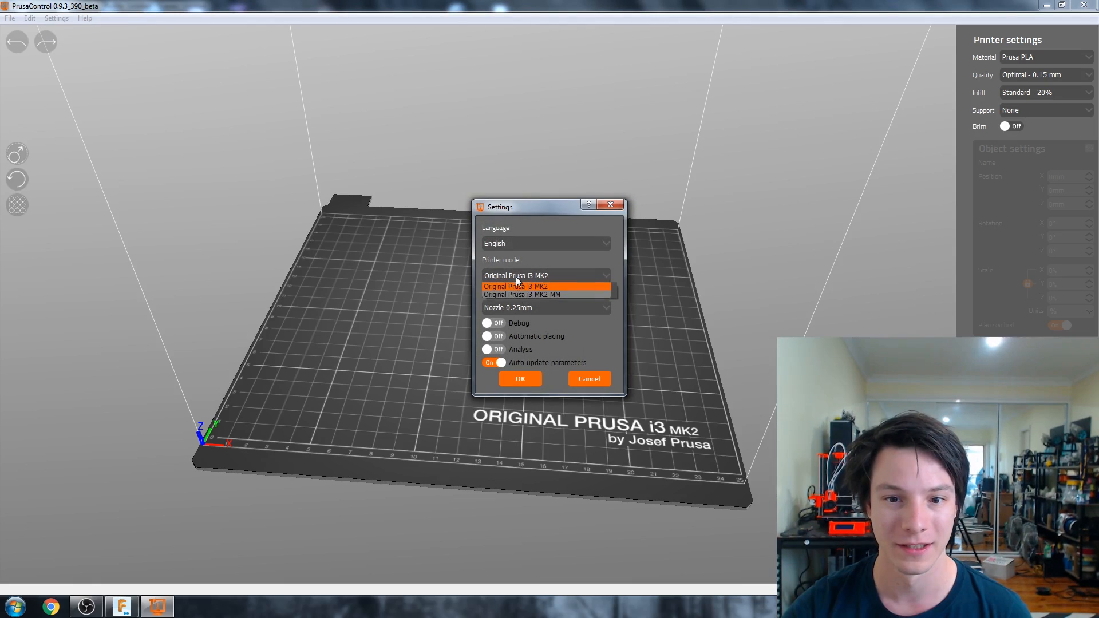
left_click(541, 296)
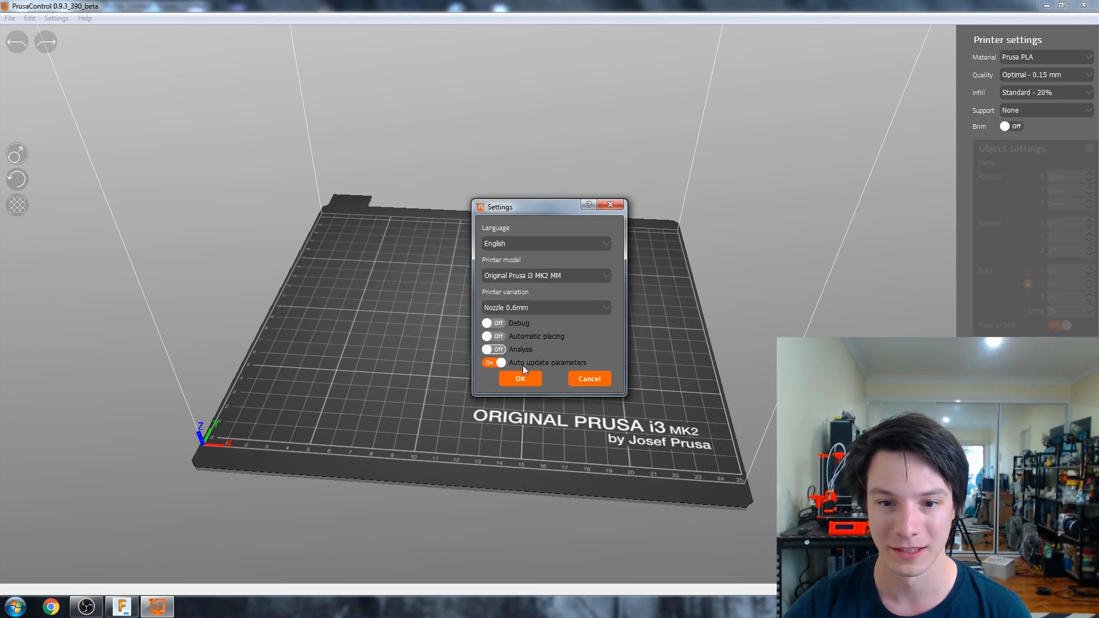
left_click(525, 315)
left_click(525, 324)
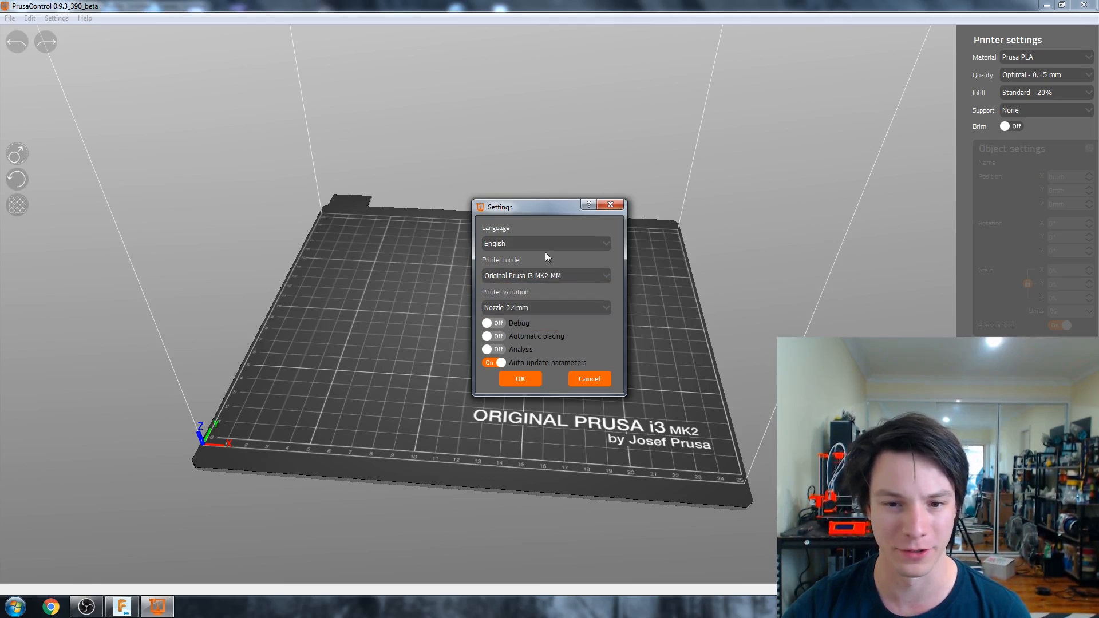
left_click(527, 382)
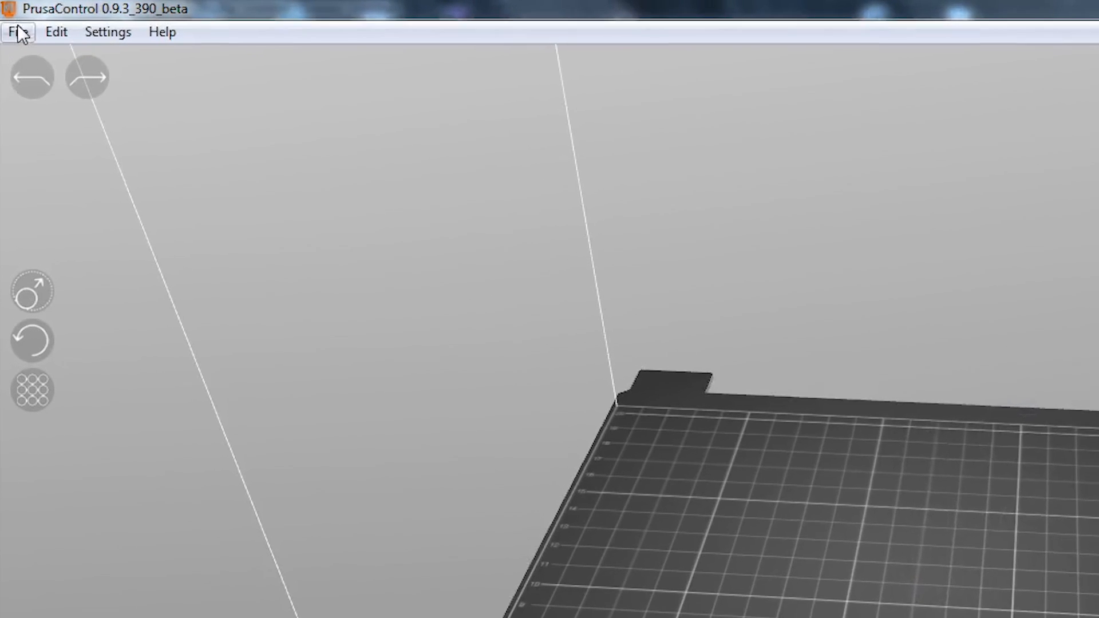
Import Candy Cane Red.stl and Candy Cane White.stl as one multi-part model and select the red part
left_click(17, 29)
left_click(51, 78)
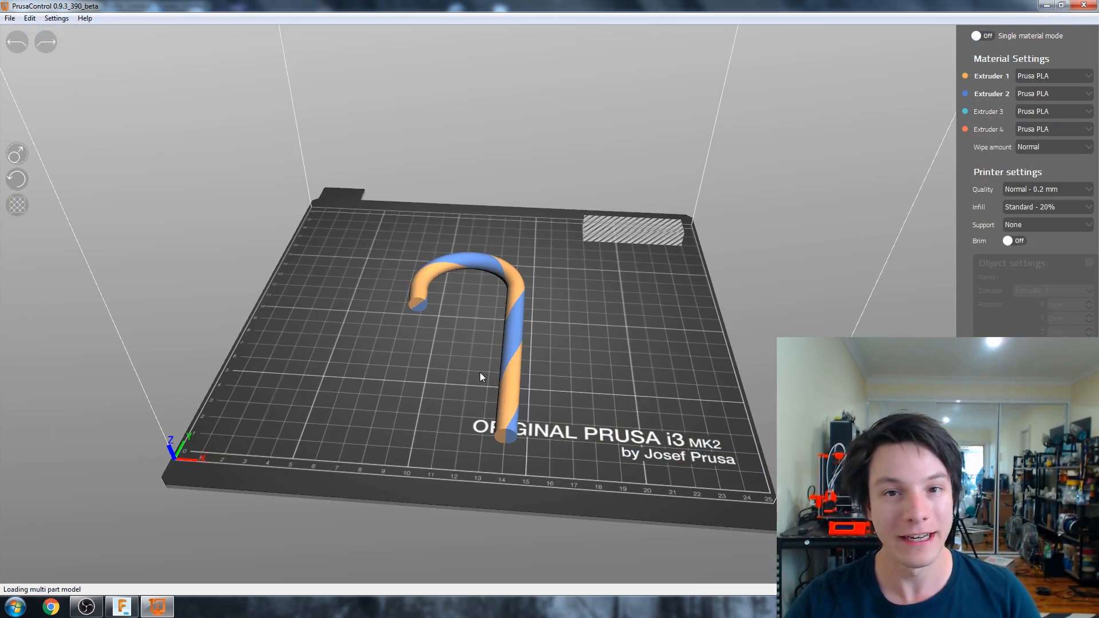
left_click_drag(477, 370, 421, 340)
left_click(499, 264)
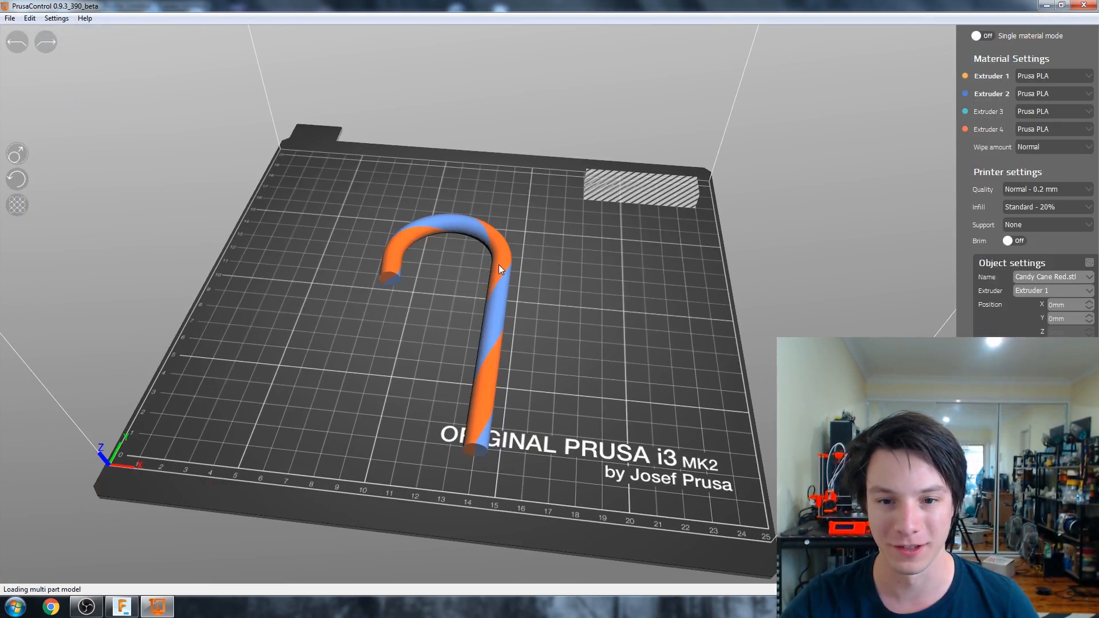
left_click(506, 263)
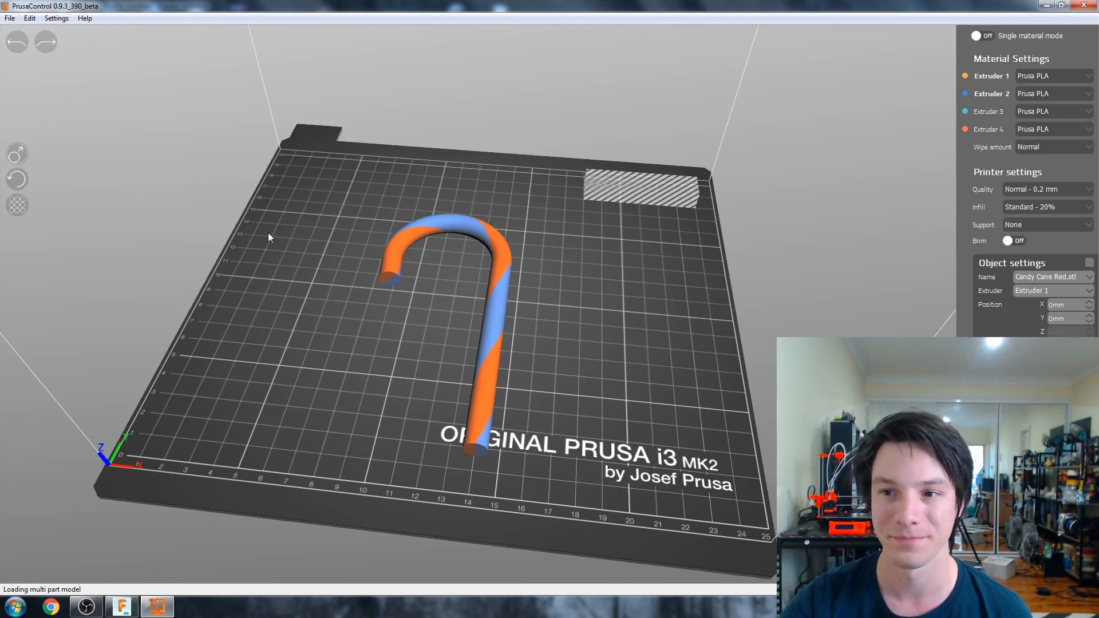
Choose Prusa PLA as Extruder 1's material and check the extruder assigned to each half of the cane
left_click_drag(268, 232, 639, 222)
left_click(1062, 74)
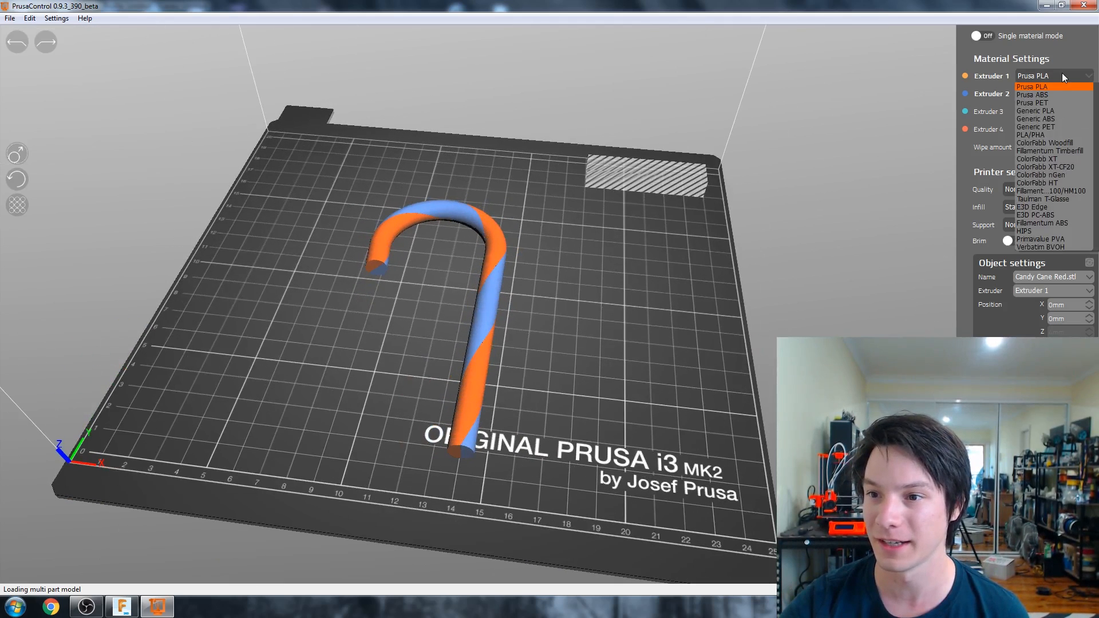
left_click(1053, 85)
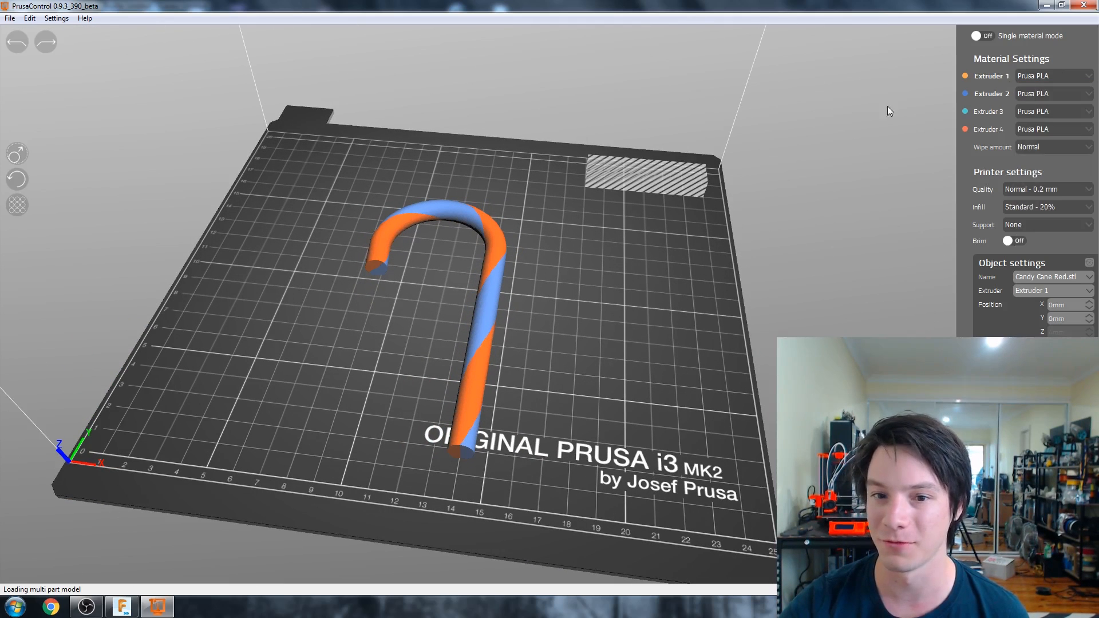
left_click(461, 208)
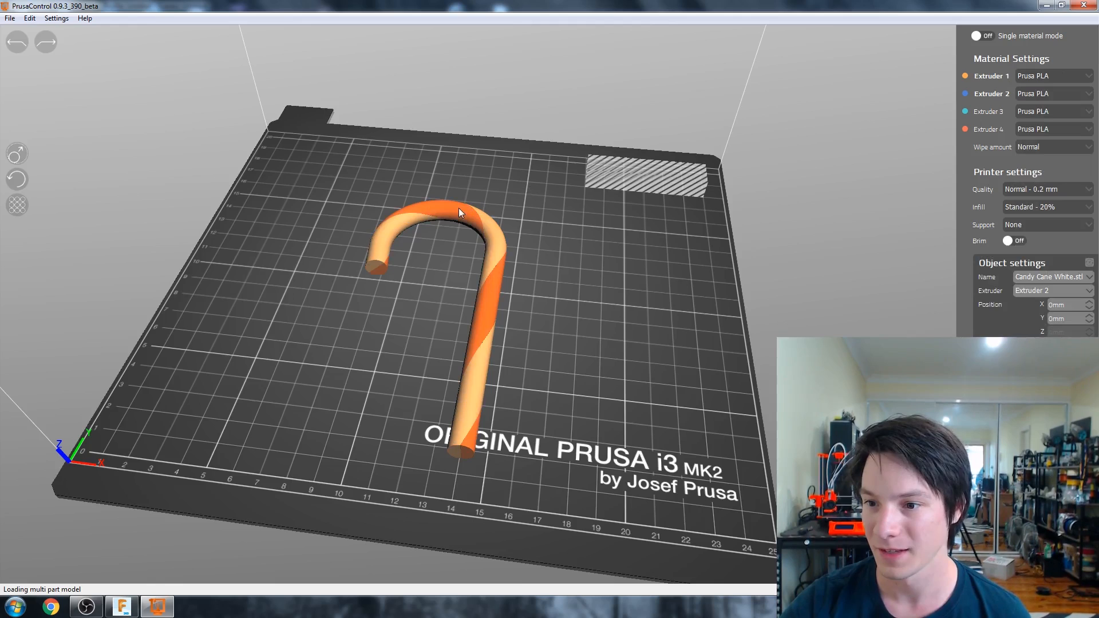
left_click(386, 239)
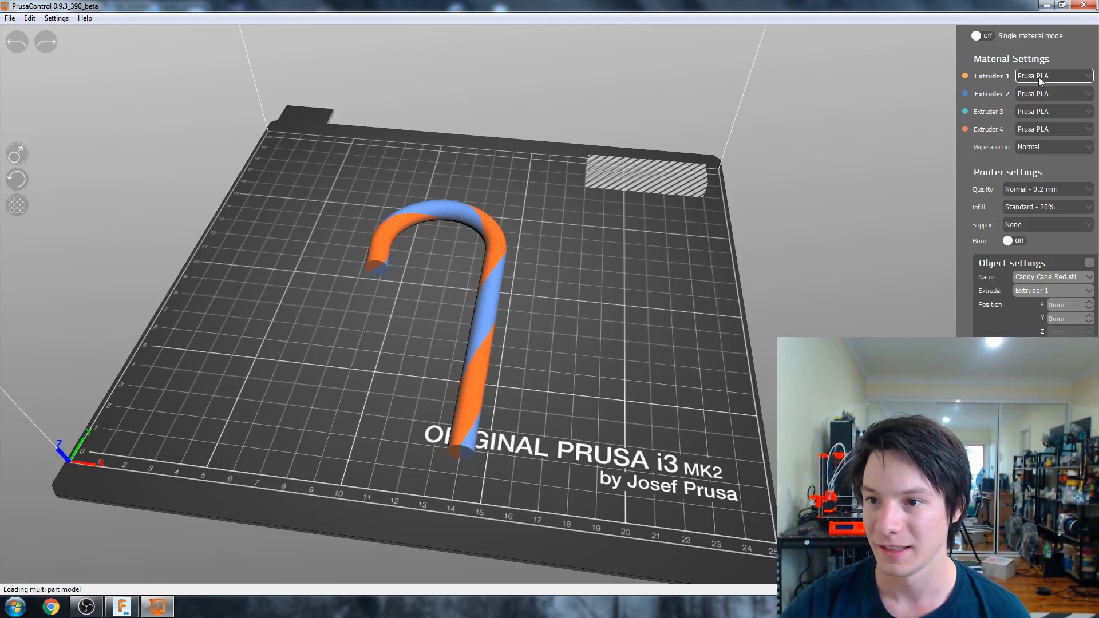
Assign the Candy Cane White.stl part to Extruder 4 and reselect the red part
left_click(452, 213)
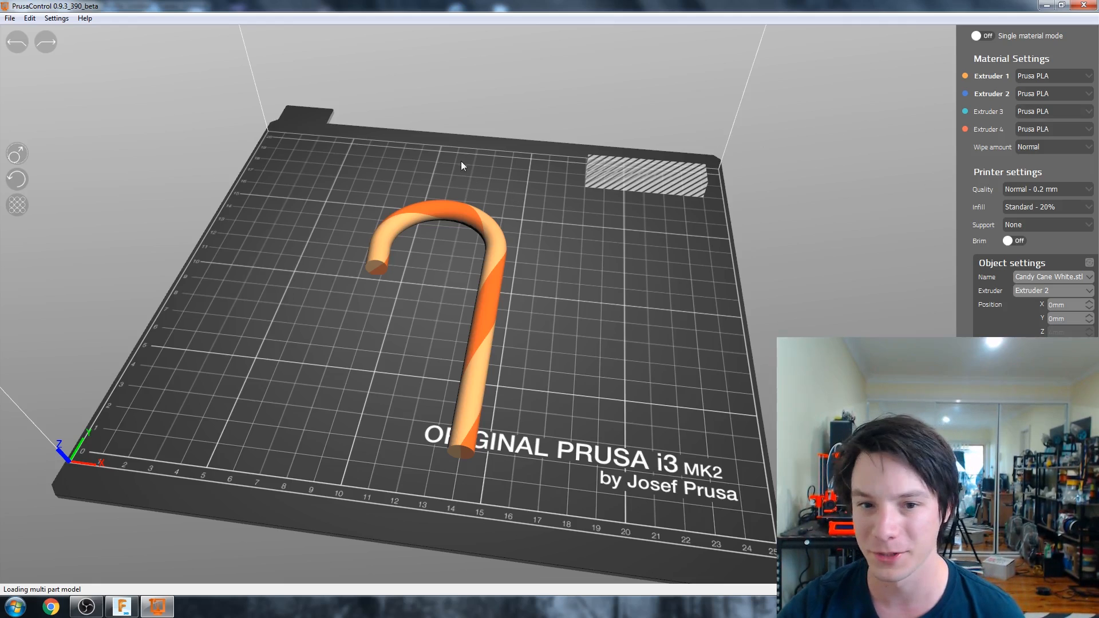
left_click(1040, 291)
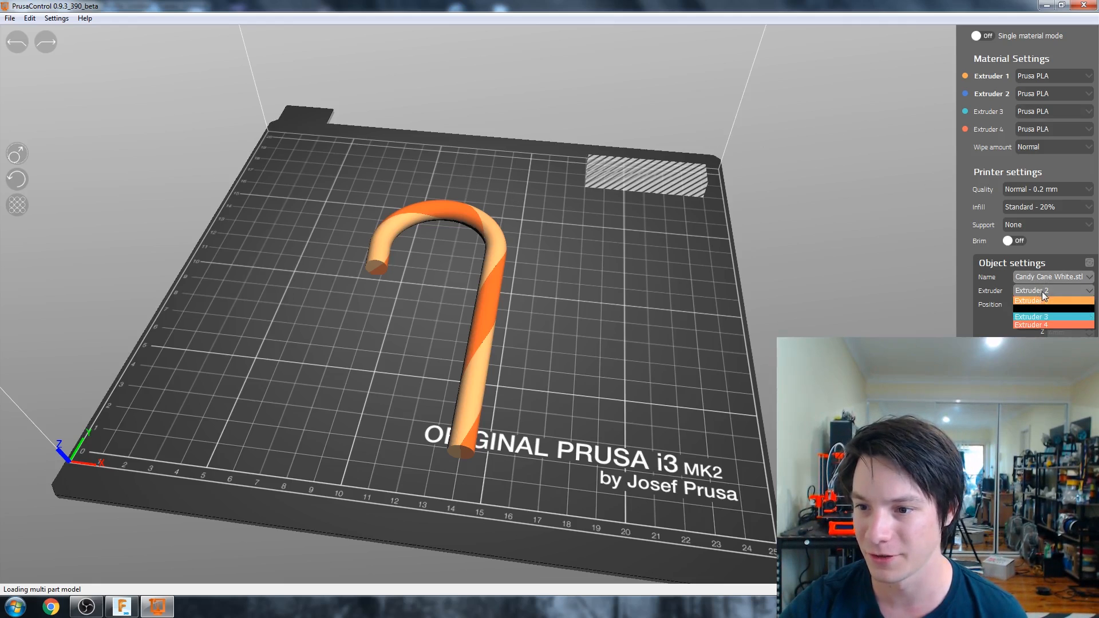
left_click(1042, 325)
left_click(633, 252)
left_click(489, 224)
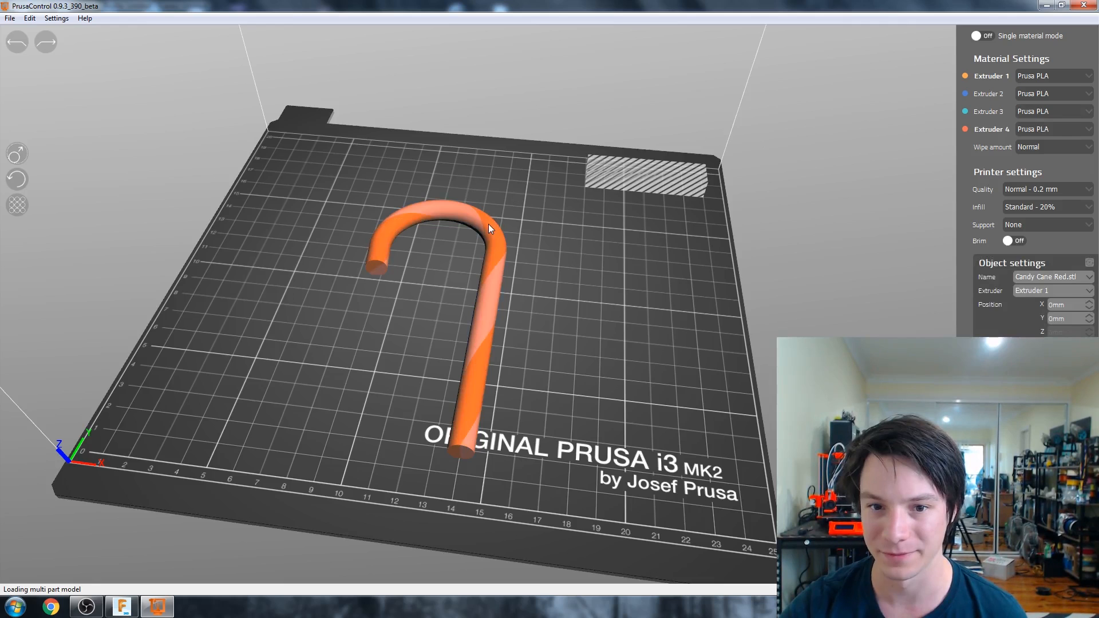
Move the hatched wipe tower area to the space just behind the cane's hook
left_click_drag(717, 303, 709, 302)
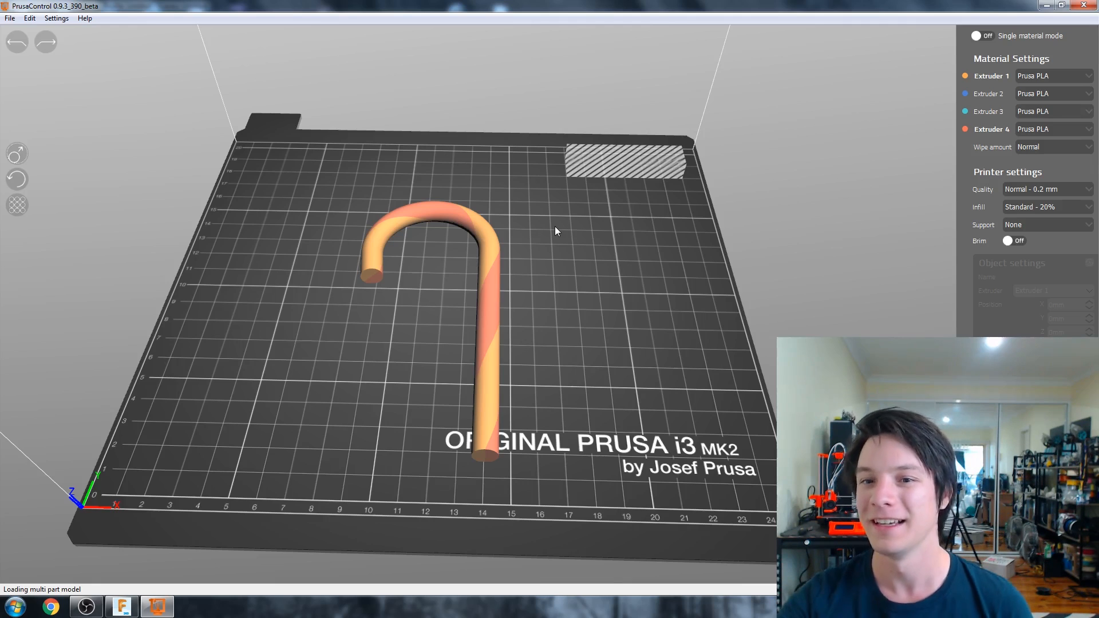
mouse_move(569, 183)
left_mouse_down()
mouse_move(623, 132)
mouse_move(485, 101)
mouse_move(429, 136)
left_mouse_up()
left_click_drag(533, 273, 400, 273)
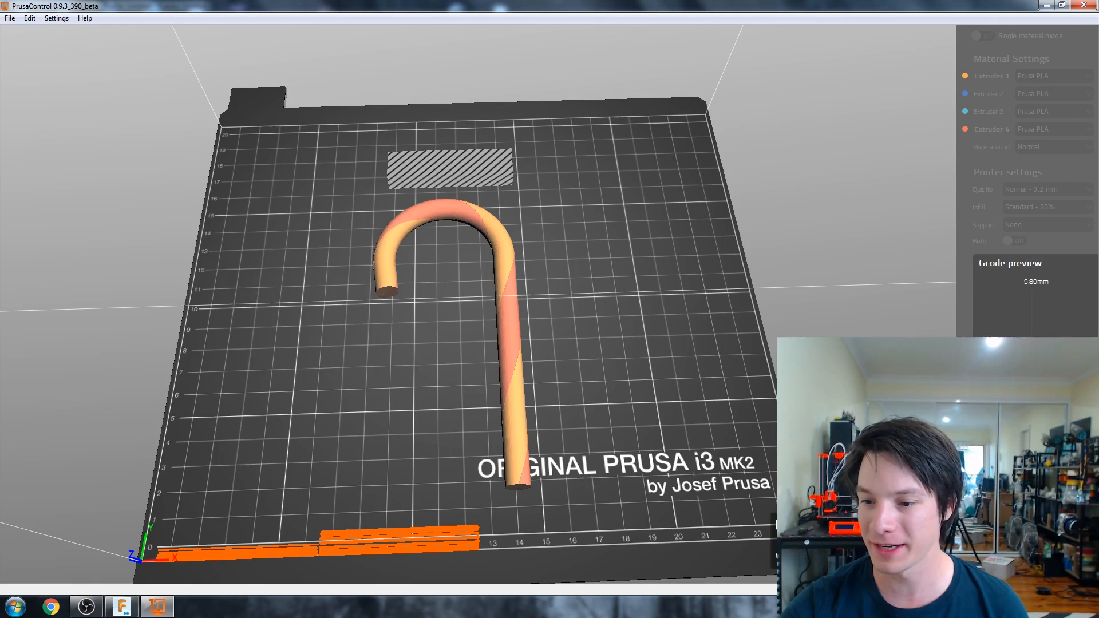
Show the 9.80 mm layer in the G-code preview of the sliced candy cane
scroll(722, 361, "down", 1)
scroll(456, 429, "up", 2)
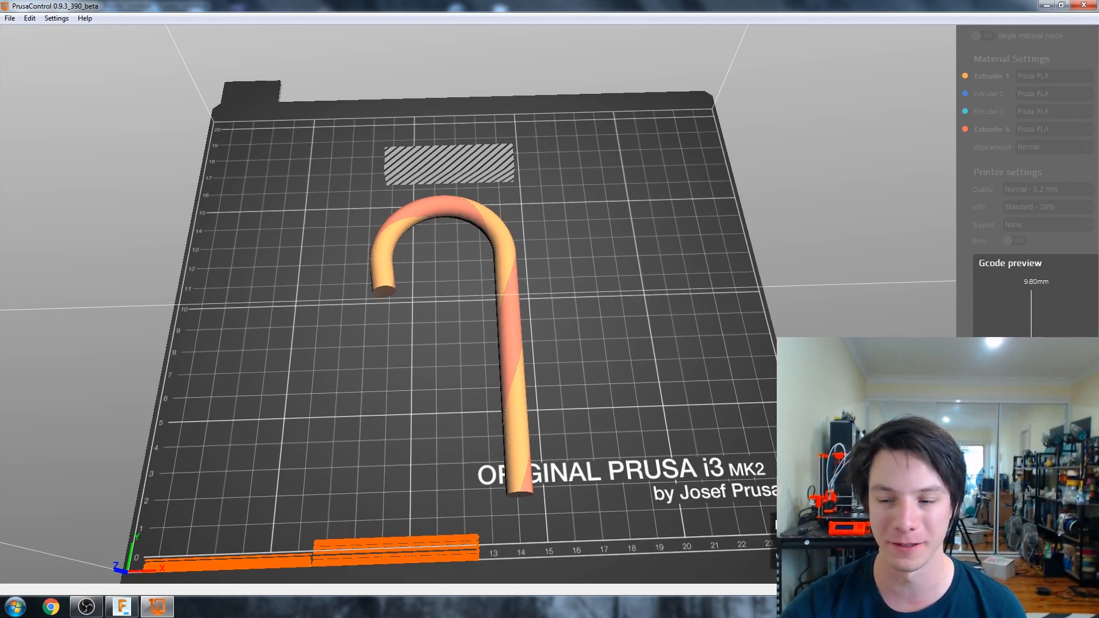
left_click(1030, 293)
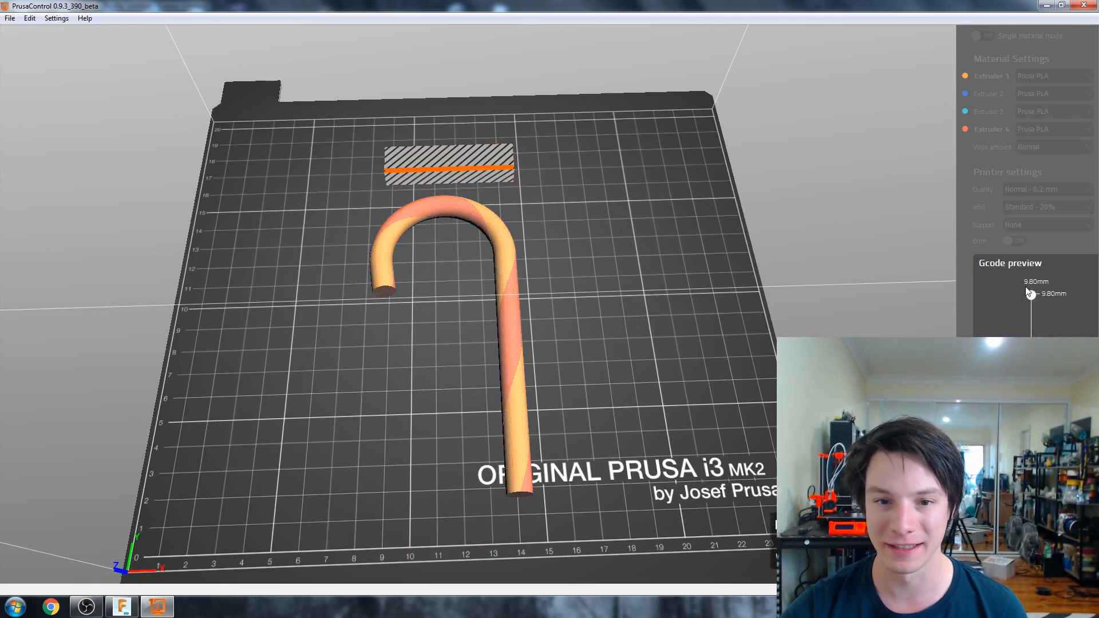